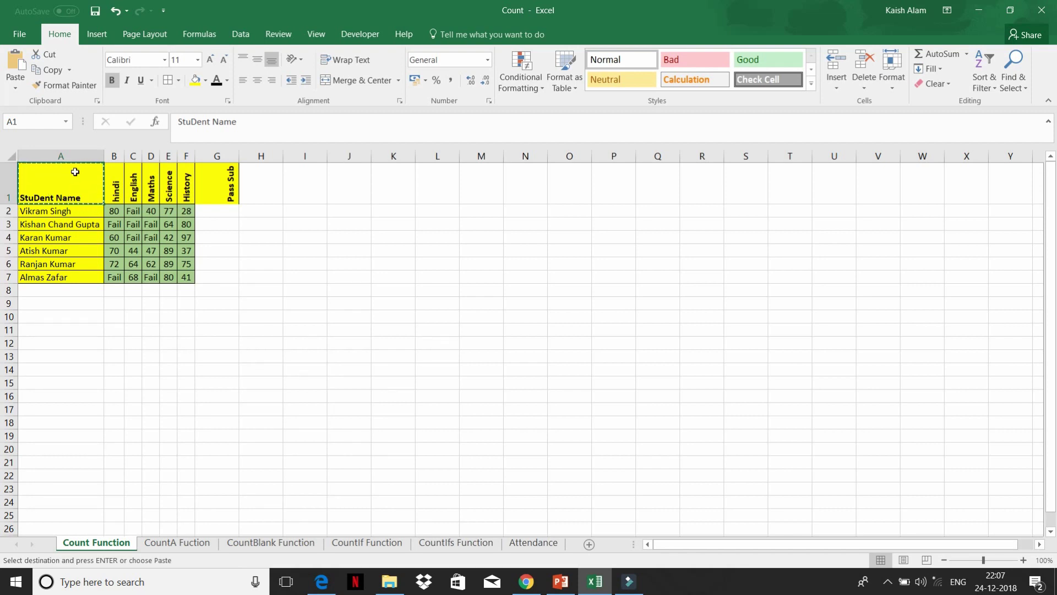
# Review the row 2 marks, contrasting the numeric mark 80 in B2 with the Fail text in C2
pyautogui.click(116, 155)
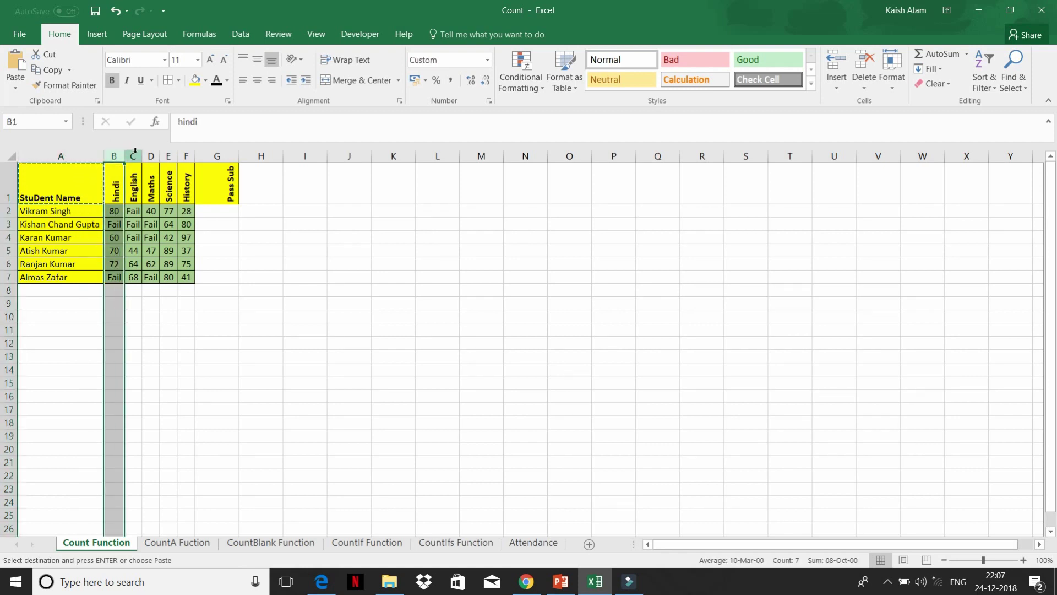
pyautogui.click(134, 156)
pyautogui.moveTo(159, 156); pyautogui.dragTo(156, 155)
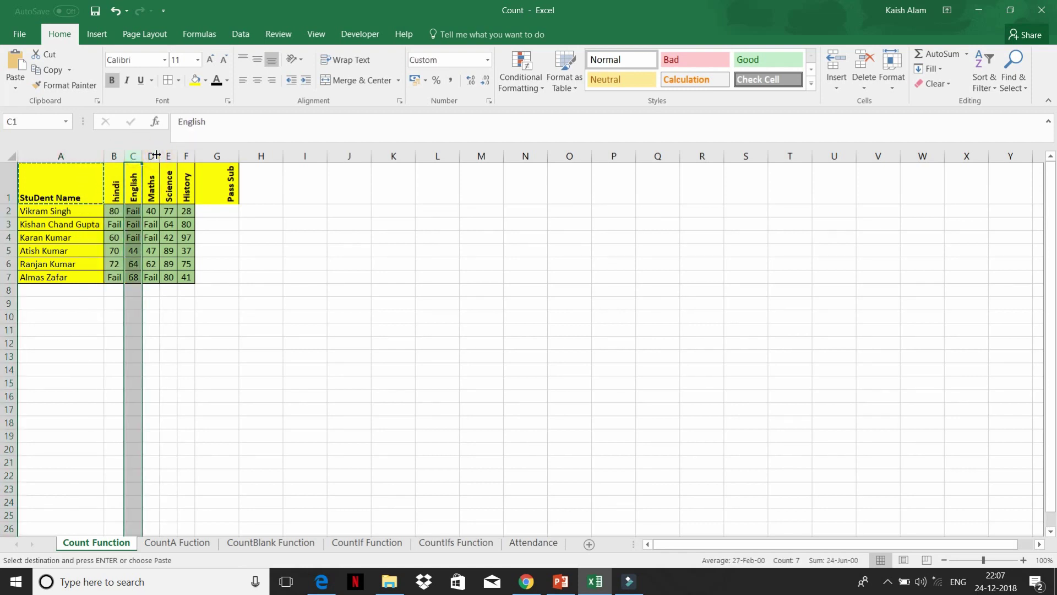
pyautogui.click(219, 206)
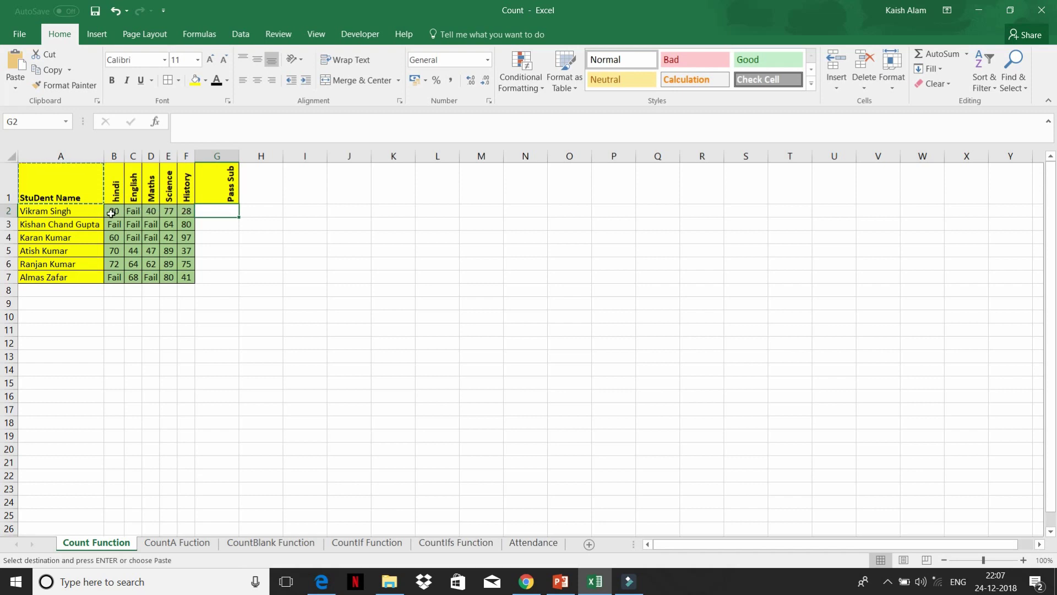
pyautogui.click(117, 212)
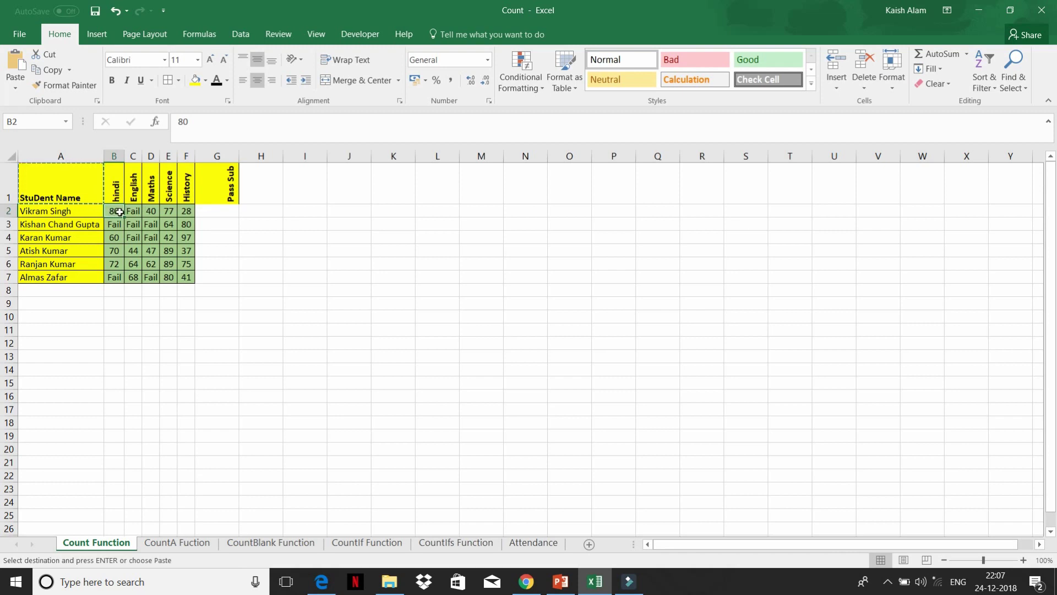
pyautogui.click(136, 212)
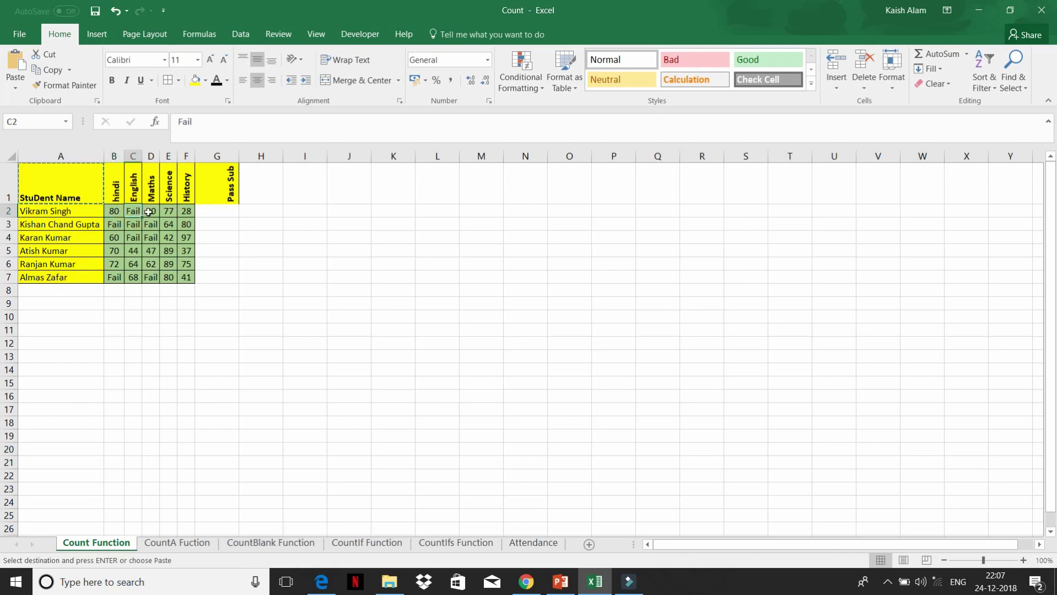
pyautogui.click(156, 210)
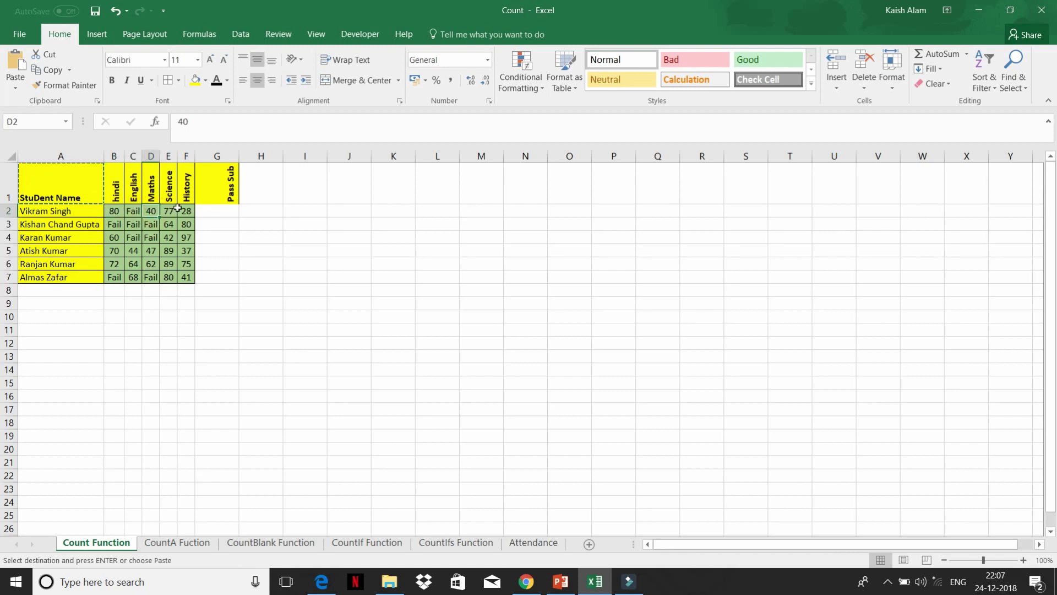
pyautogui.click(187, 211)
pyautogui.click(217, 210)
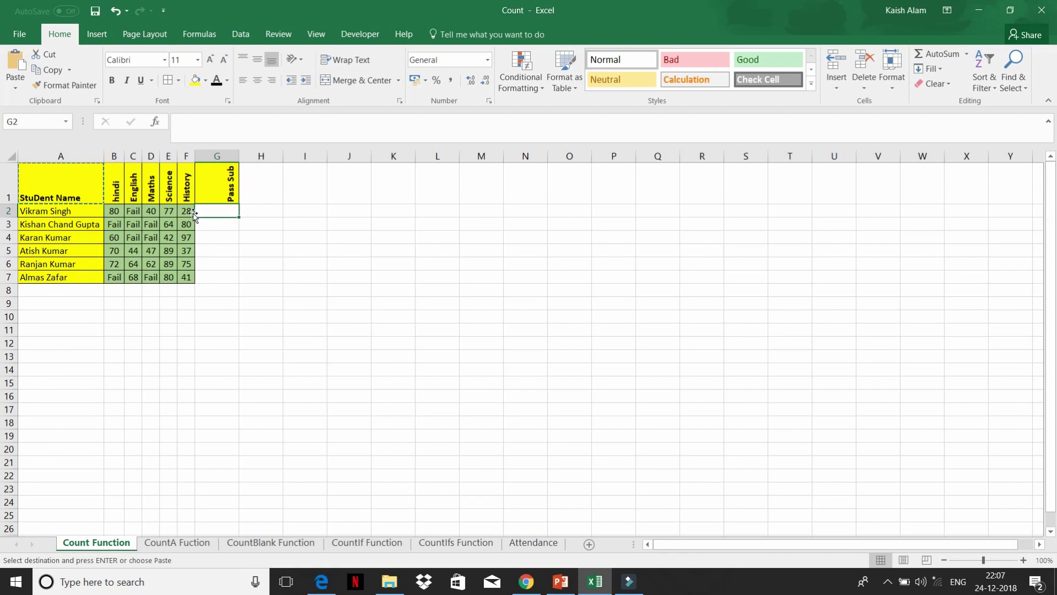
pyautogui.click(111, 212)
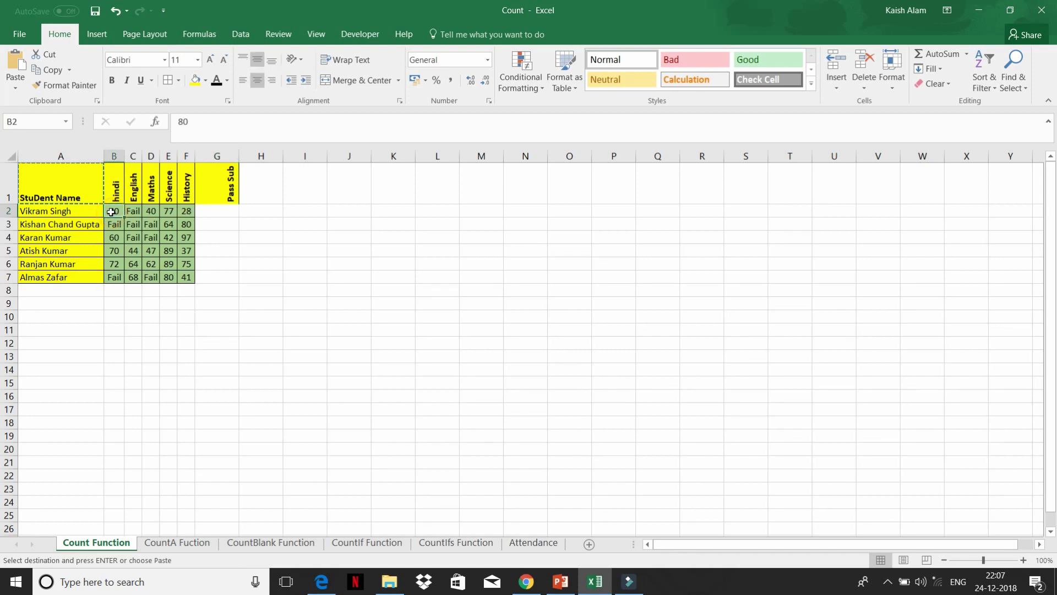
pyautogui.click(134, 211)
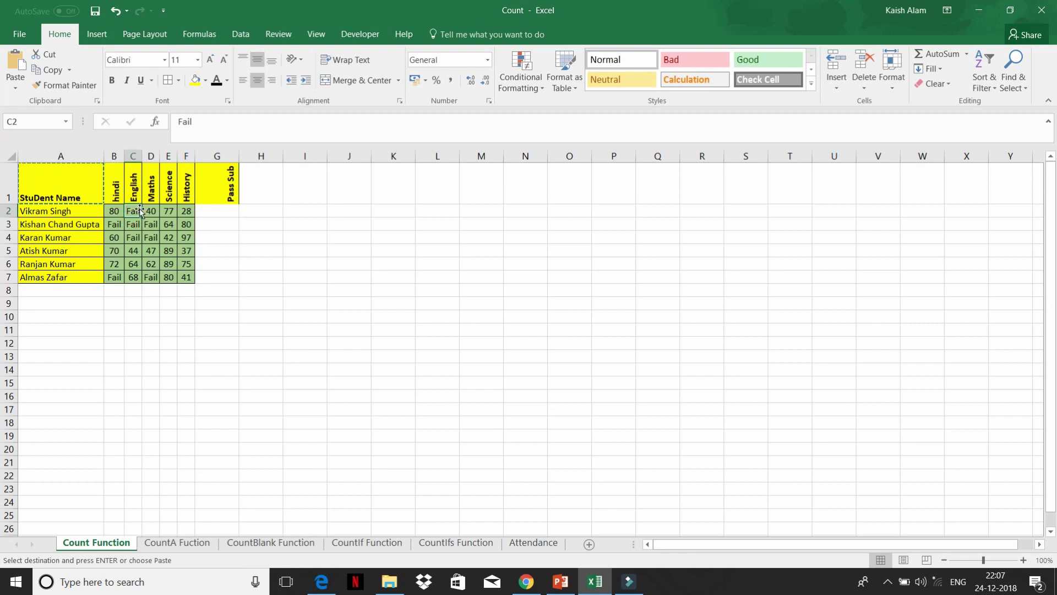
# Enter =COUNT(B2:F2) in G2 to count row 2's numeric marks
pyautogui.click(211, 212)
pyautogui.write('=')
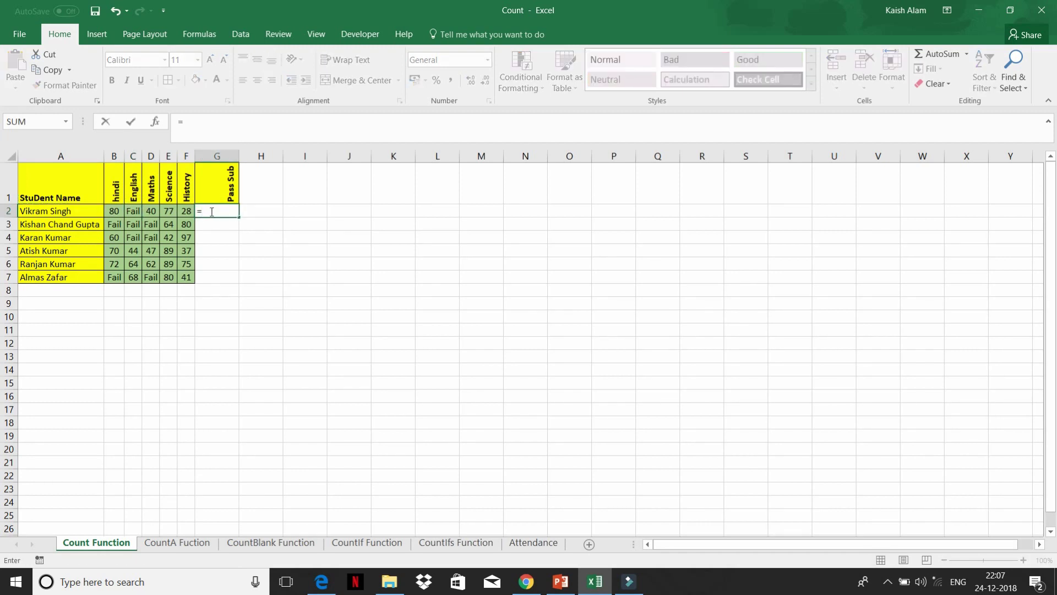
pyautogui.write('coun')
pyautogui.press('Tab')
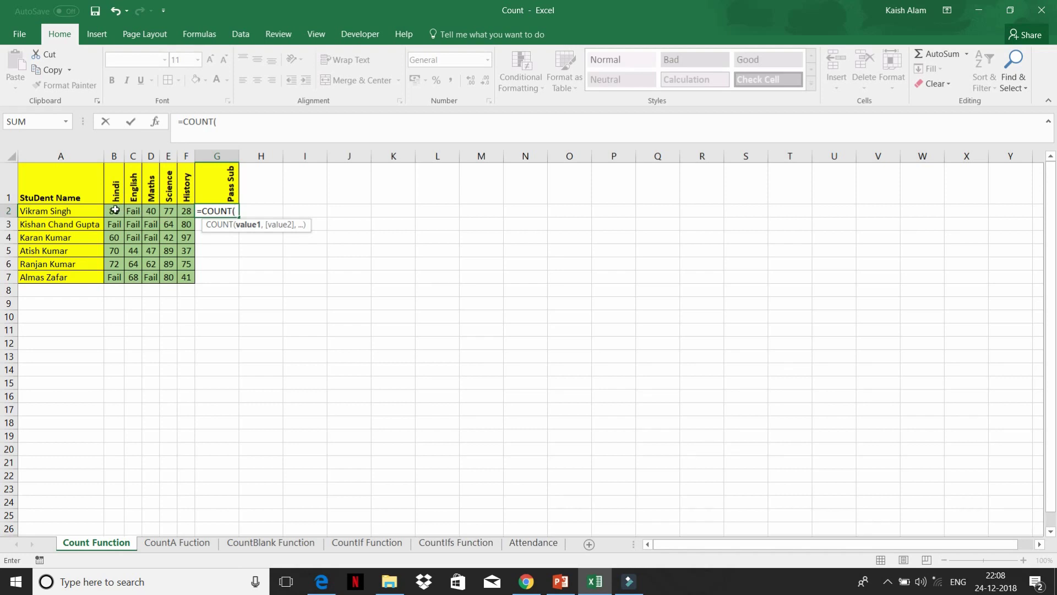
pyautogui.moveTo(115, 210); pyautogui.dragTo(151, 211)
pyautogui.hotkey('shift', 'Right')
pyautogui.hotkey('shift', 'Right')
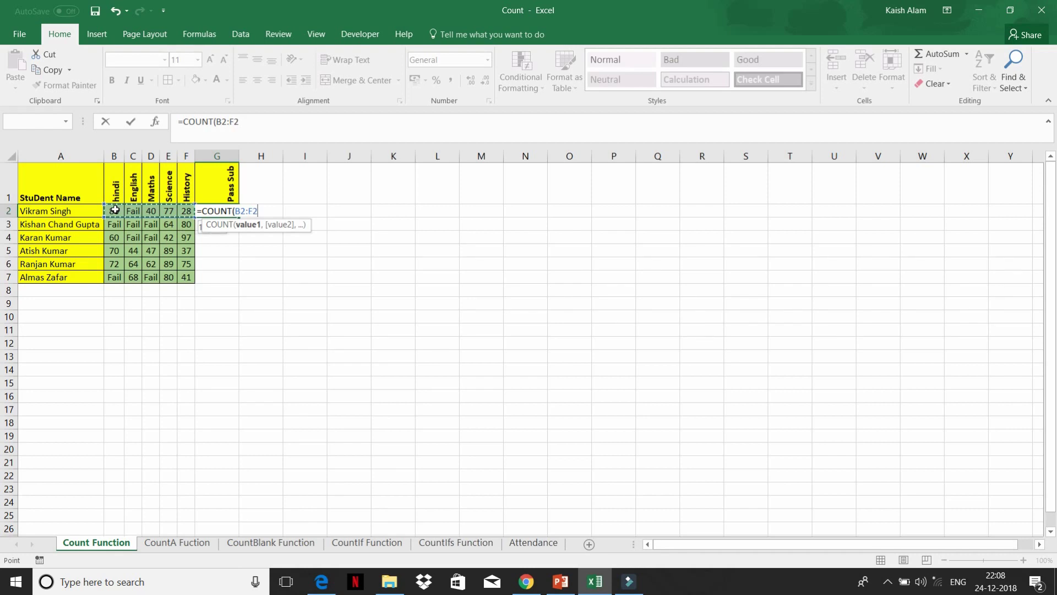
pyautogui.press('Return')
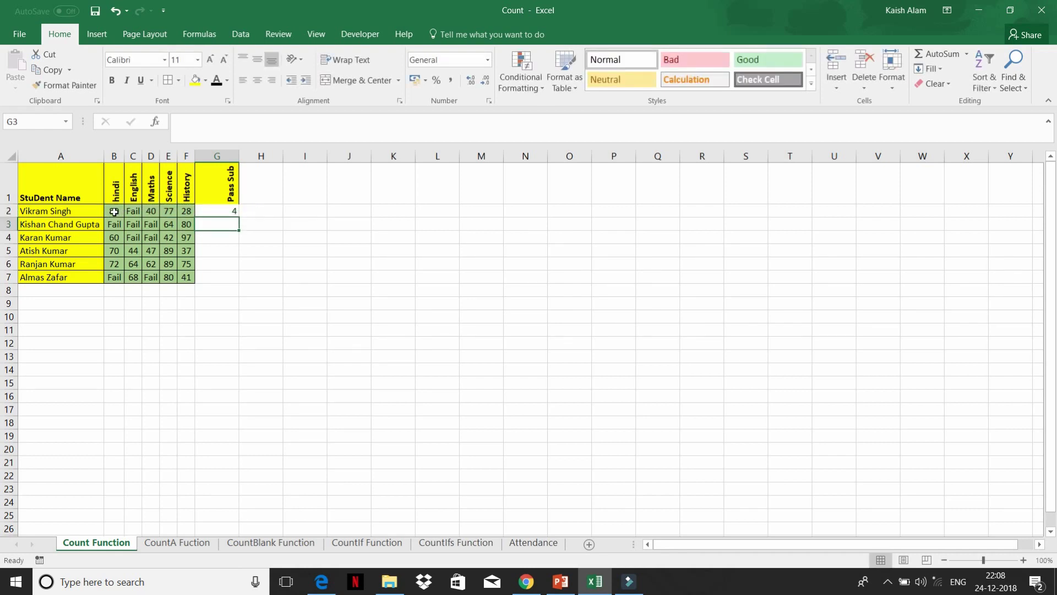
# Fill the COUNT formula down G2:G7 and check the copied results
pyautogui.click(113, 212)
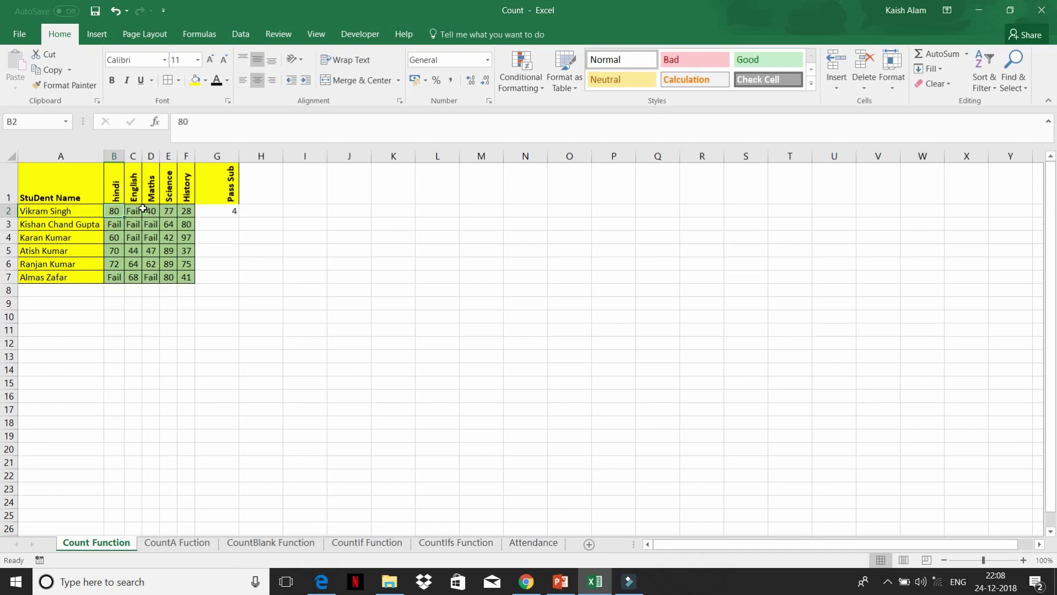
pyautogui.click(224, 205)
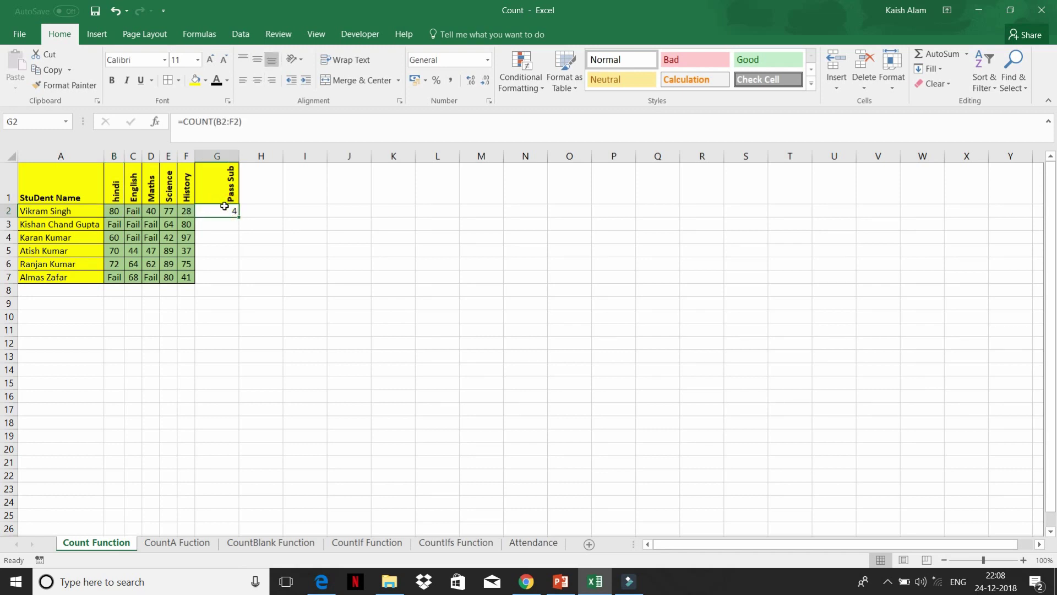
pyautogui.hotkey('shift', 'Down')
pyautogui.hotkey('shift', 'Down')
pyautogui.hotkey('shift', 'Down')
pyautogui.hotkey('shift', 'Down')
pyautogui.hotkey('shift', 'Down')
pyautogui.hotkey('ctrl', 'd')
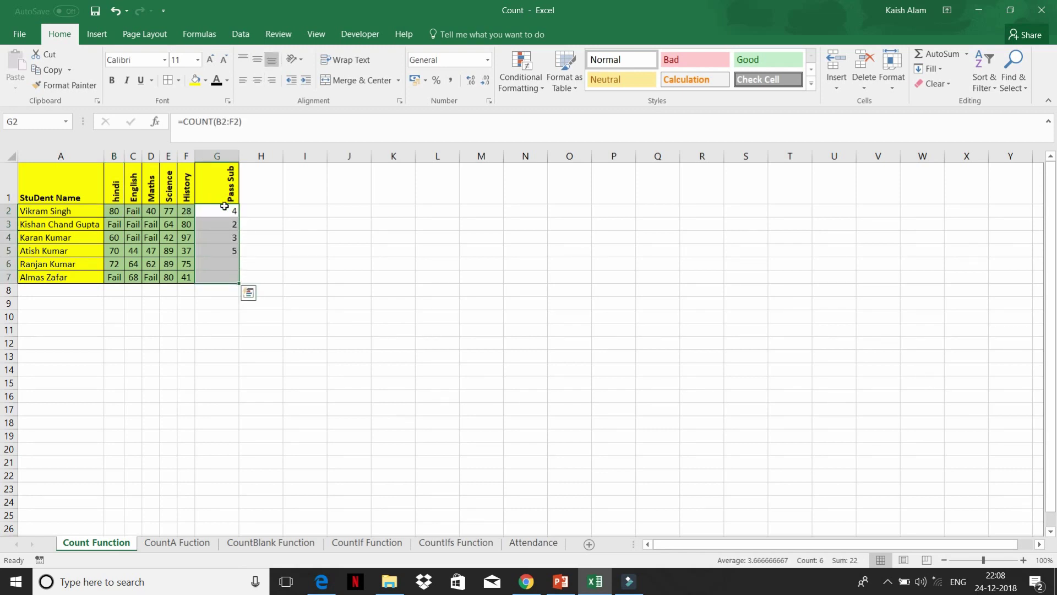
pyautogui.click(218, 227)
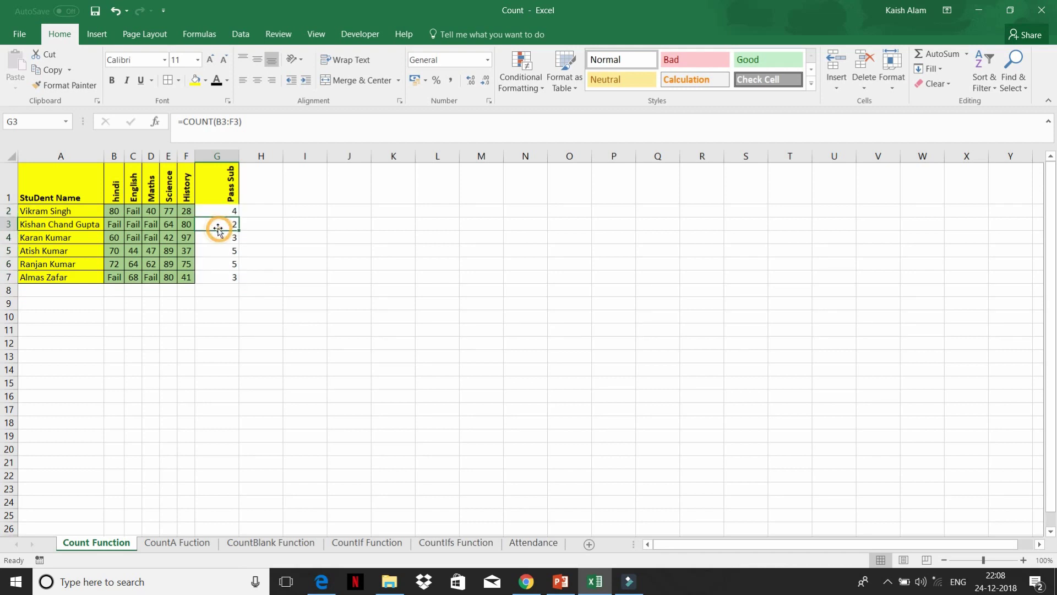
pyautogui.click(168, 225)
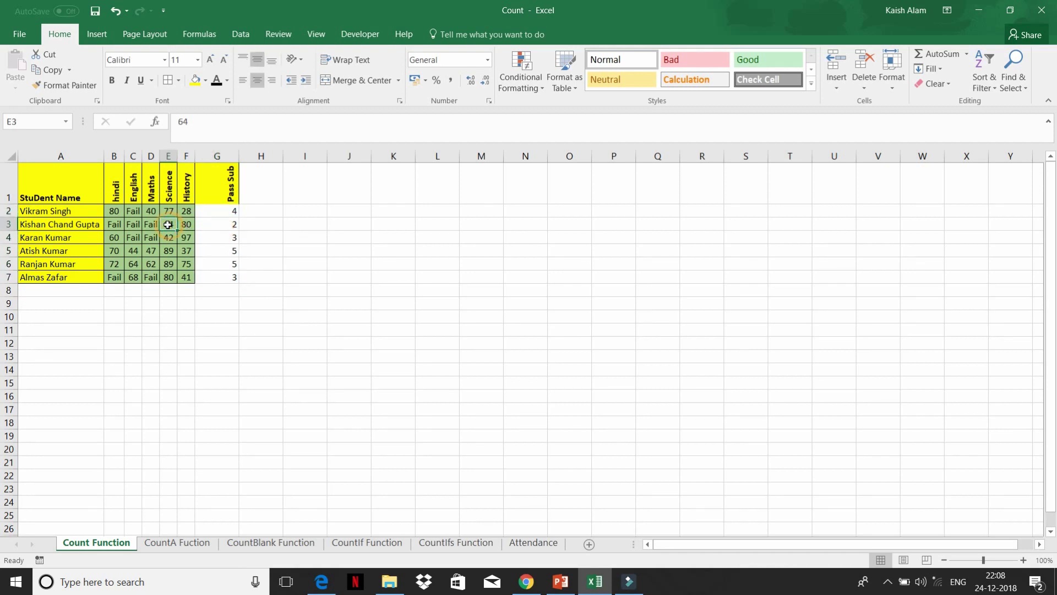
pyautogui.click(219, 212)
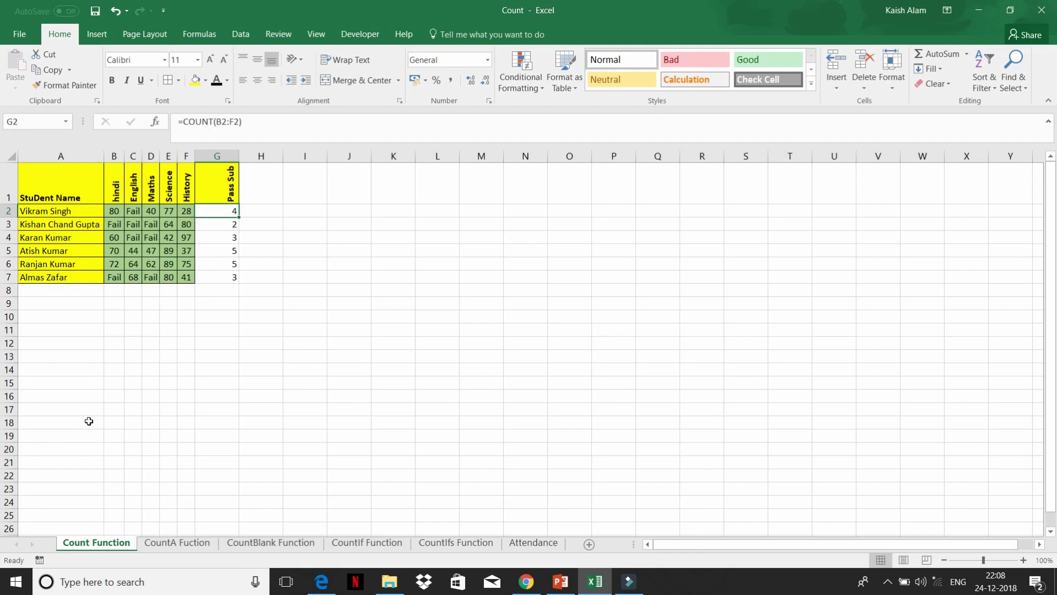
# On the CountA Fuction sheet, enter =COUNTA(B2:F2) in G2
pyautogui.click(185, 544)
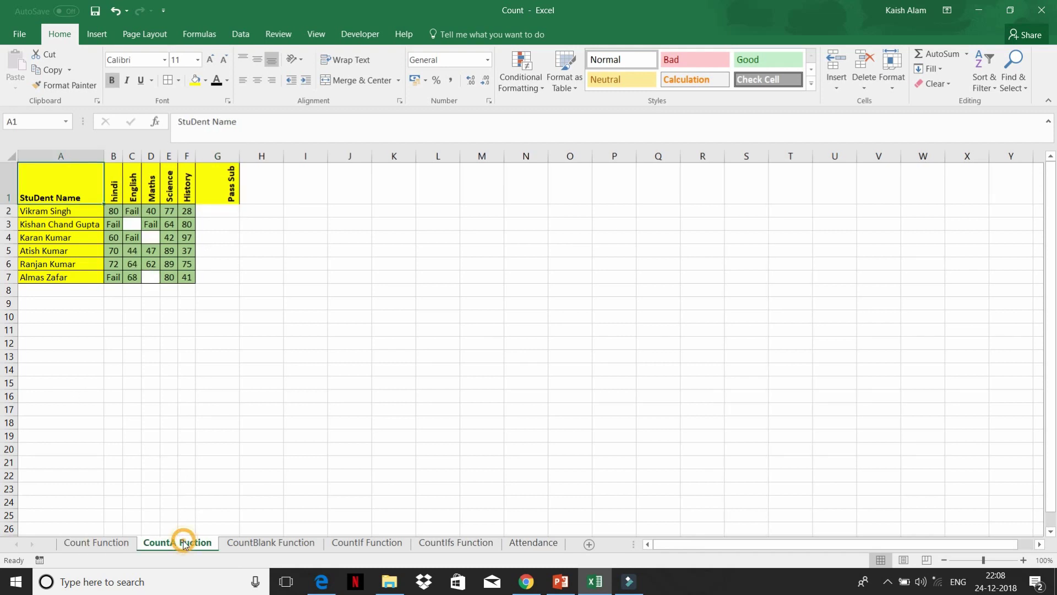
pyautogui.click(220, 212)
pyautogui.write('=')
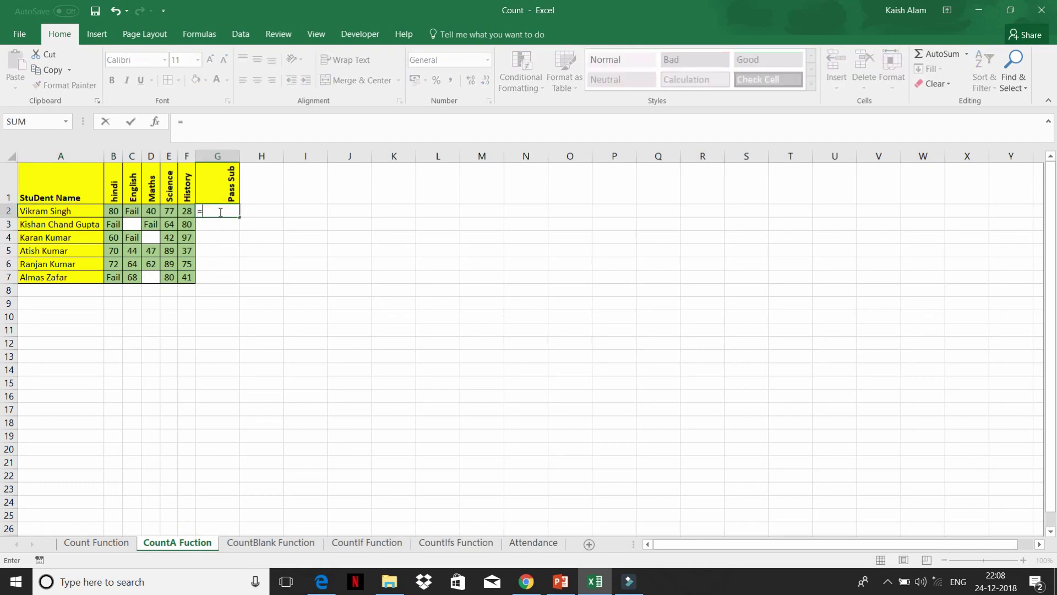
pyautogui.write('co')
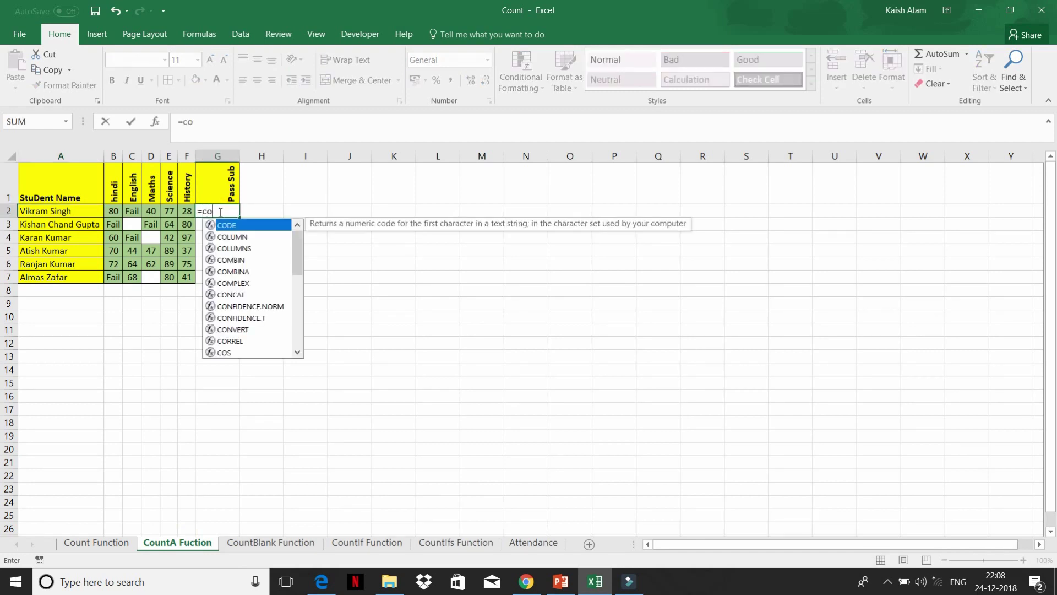
pyautogui.write('un')
pyautogui.press('Down')
pyautogui.press('Down')
pyautogui.press('Up')
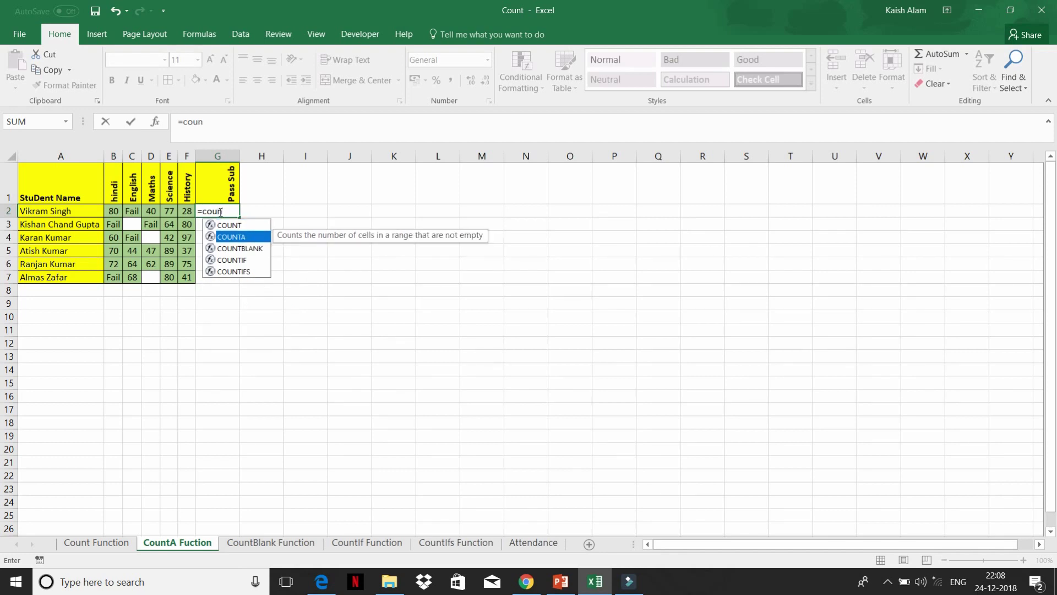
pyautogui.press('Tab')
pyautogui.press('Left')
pyautogui.hotkey('shift', 'Left')
pyautogui.hotkey('shift', 'Left')
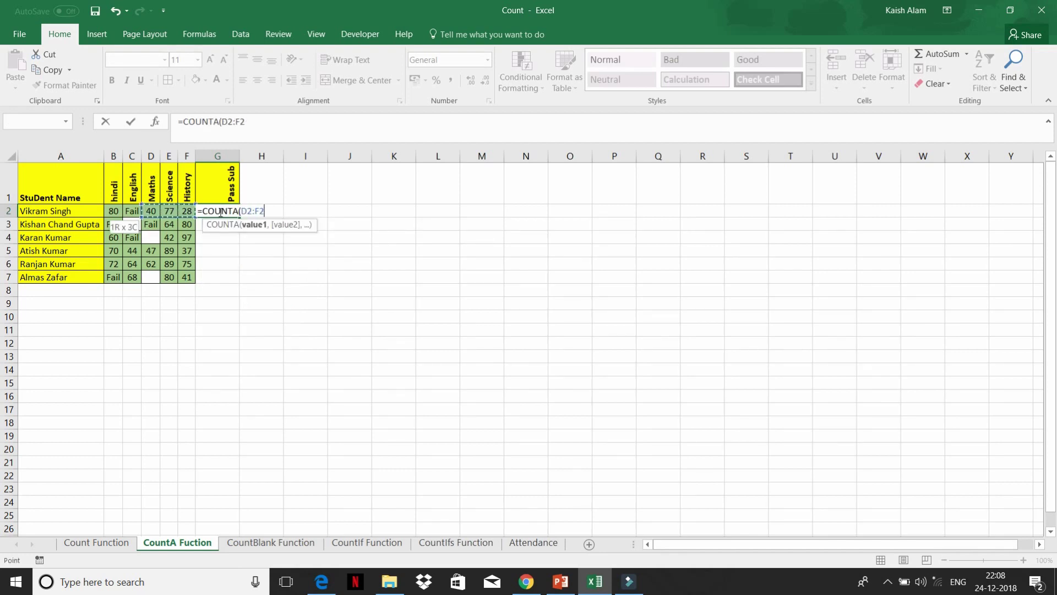
pyautogui.hotkey('shift', 'Left')
pyautogui.hotkey('shift', 'Left')
pyautogui.press('Return')
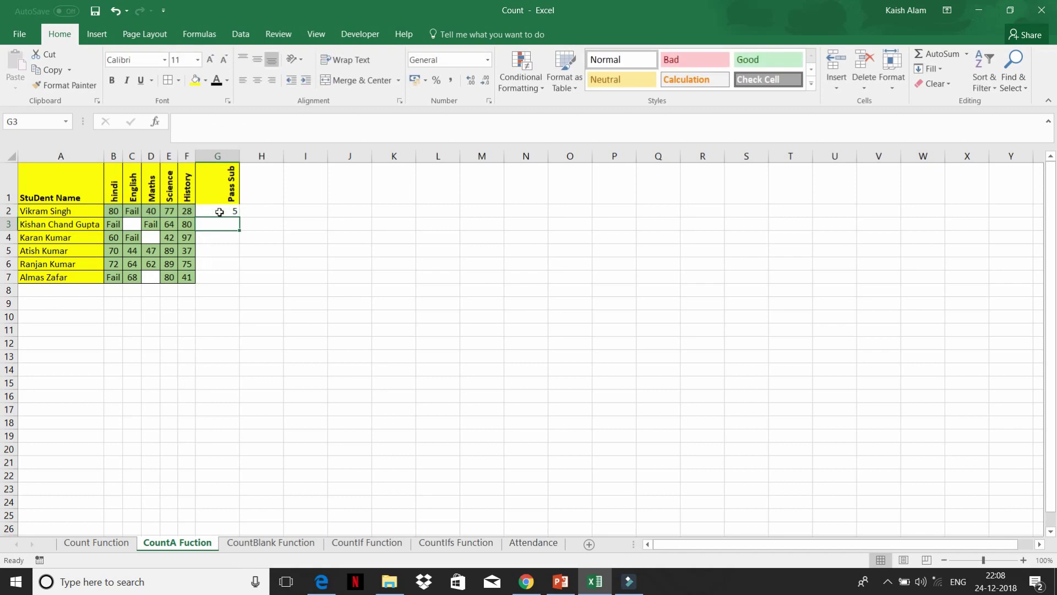
# Fill COUNTA down G2:G7, check rows with blank marks, then go to the CountBlank Function sheet
pyautogui.moveTo(219, 212); pyautogui.dragTo(219, 277)
pyautogui.hotkey('ctrl', 'd')
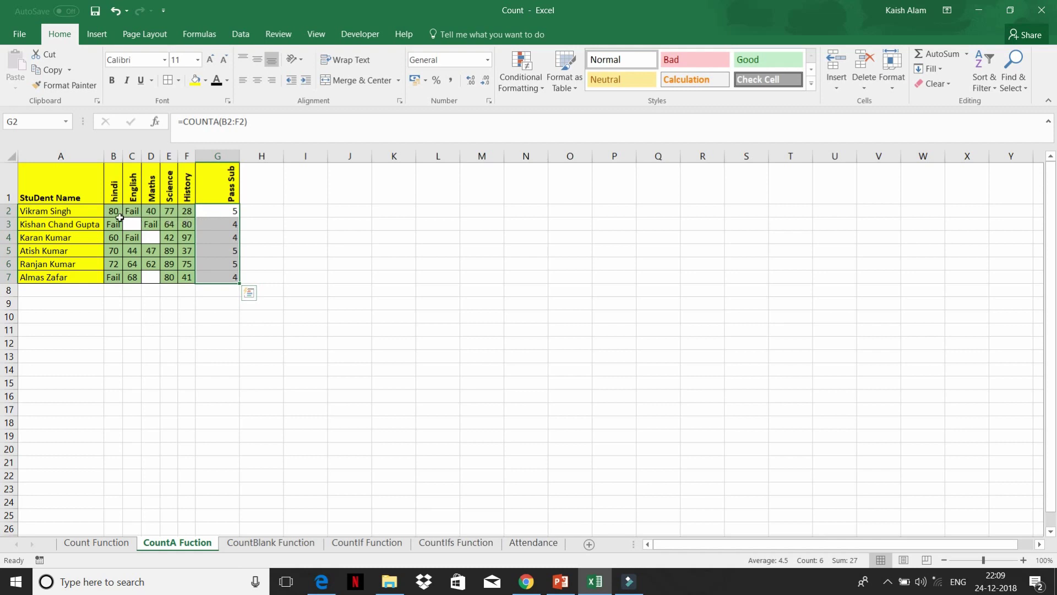
pyautogui.click(131, 219)
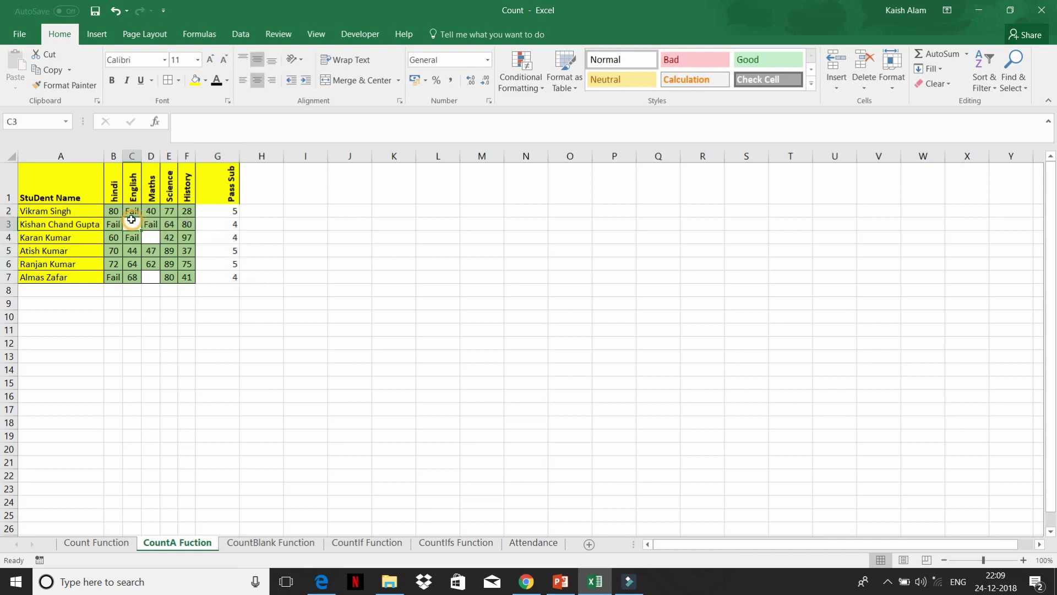
pyautogui.click(228, 221)
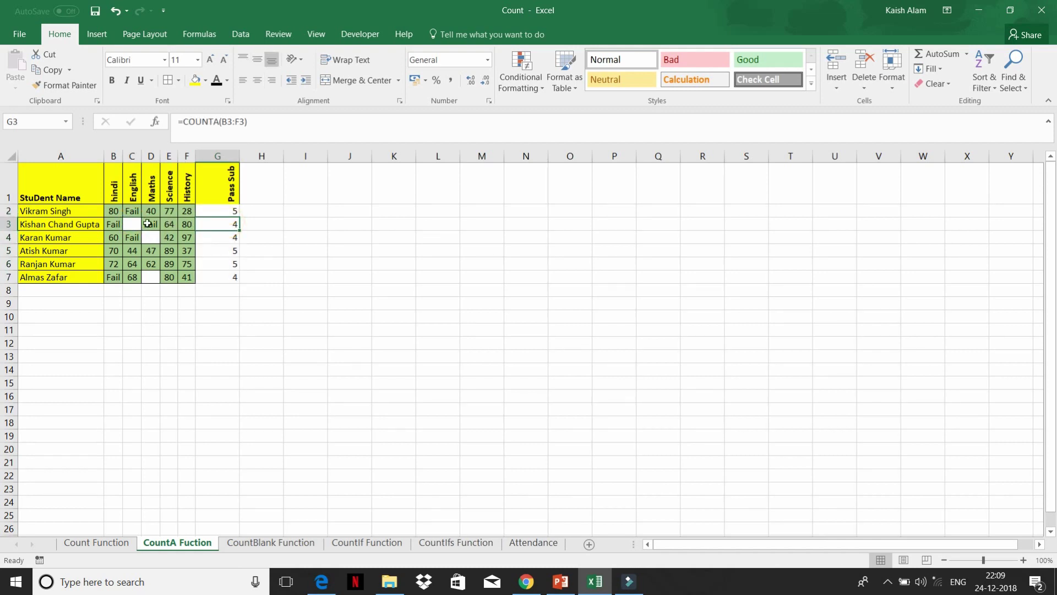
pyautogui.click(135, 224)
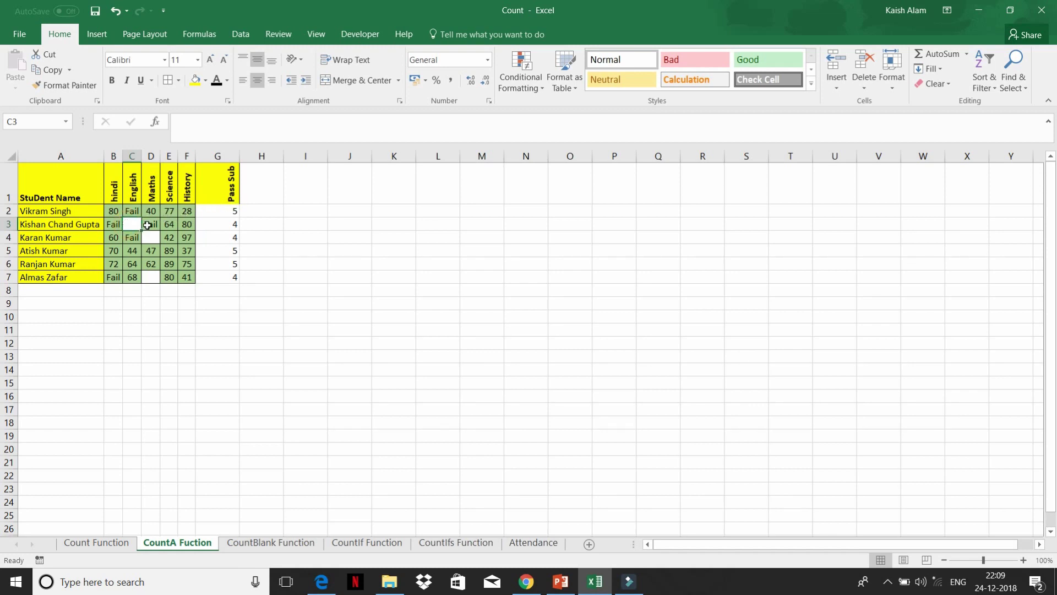
pyautogui.click(151, 236)
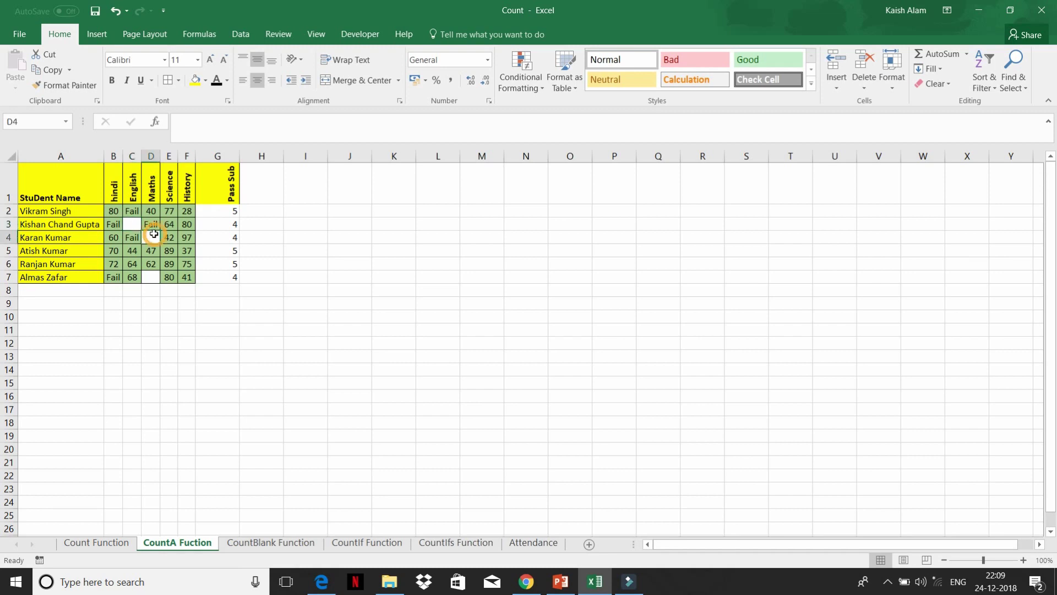
pyautogui.click(233, 212)
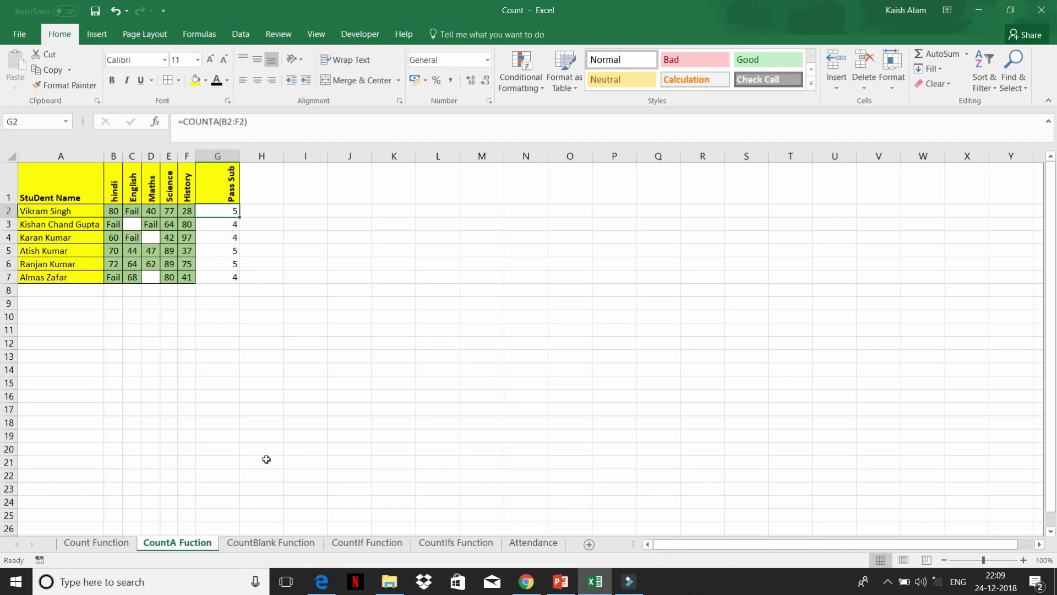
pyautogui.click(276, 545)
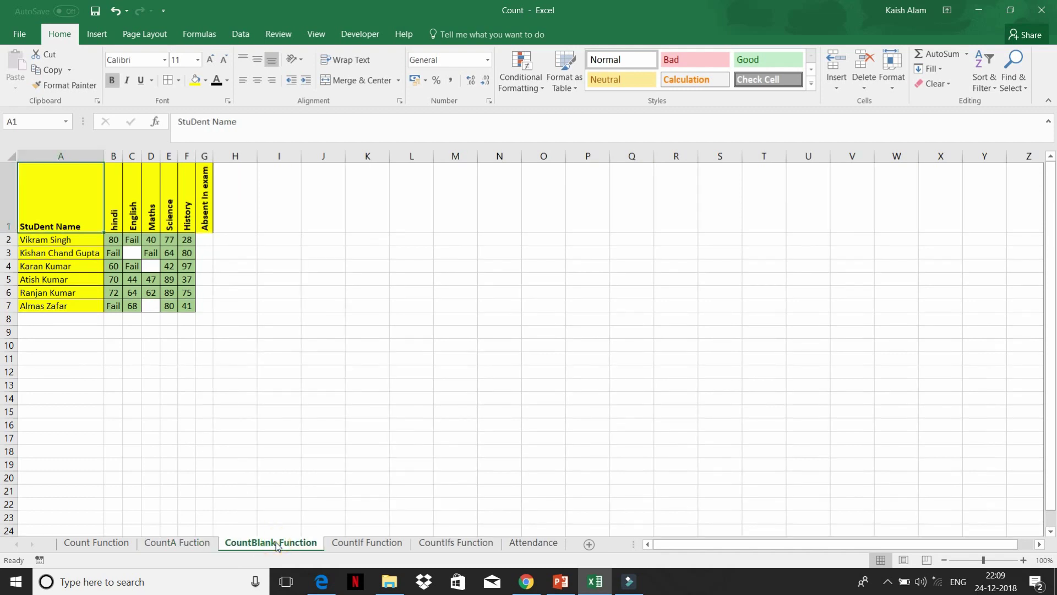
# Enter =COUNTBLANK(B2:F2) in G2 to count row 2's empty subject cells
pyautogui.click(208, 242)
pyautogui.write('=')
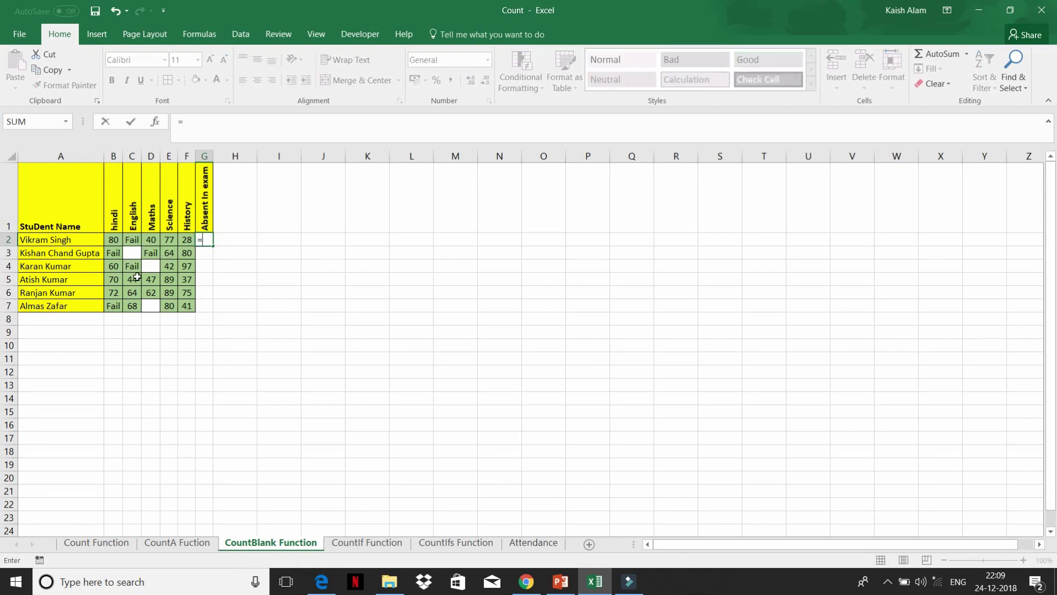
pyautogui.write('coun')
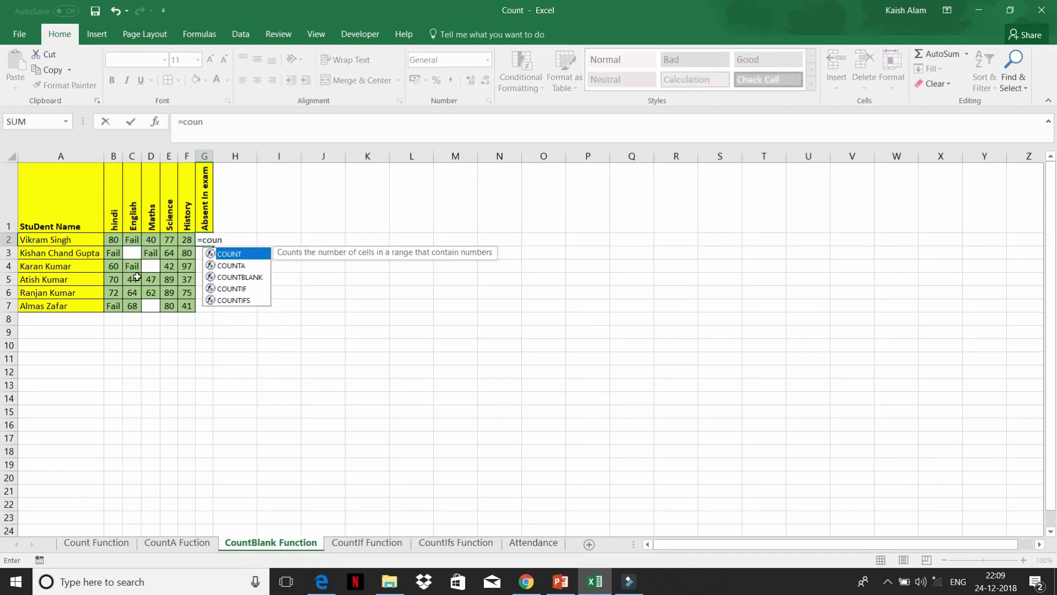
pyautogui.press('Down')
pyautogui.press('Down')
pyautogui.press('Tab')
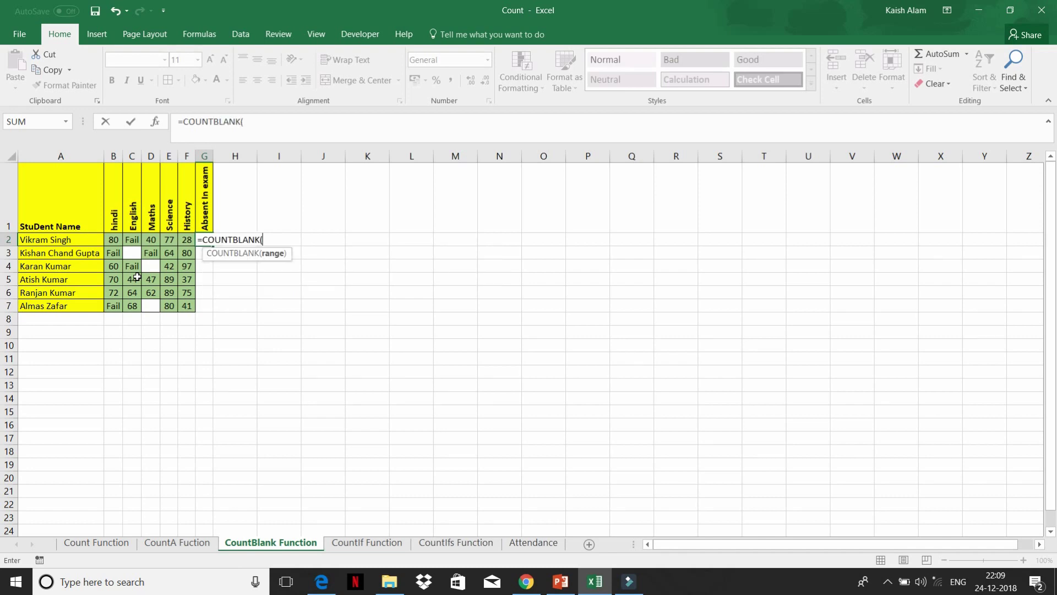
pyautogui.press('Left')
pyautogui.hotkey('shift', 'Left')
pyautogui.hotkey('shift', 'Left')
pyautogui.hotkey('shift', 'Left')
pyautogui.hotkey('shift', 'Left')
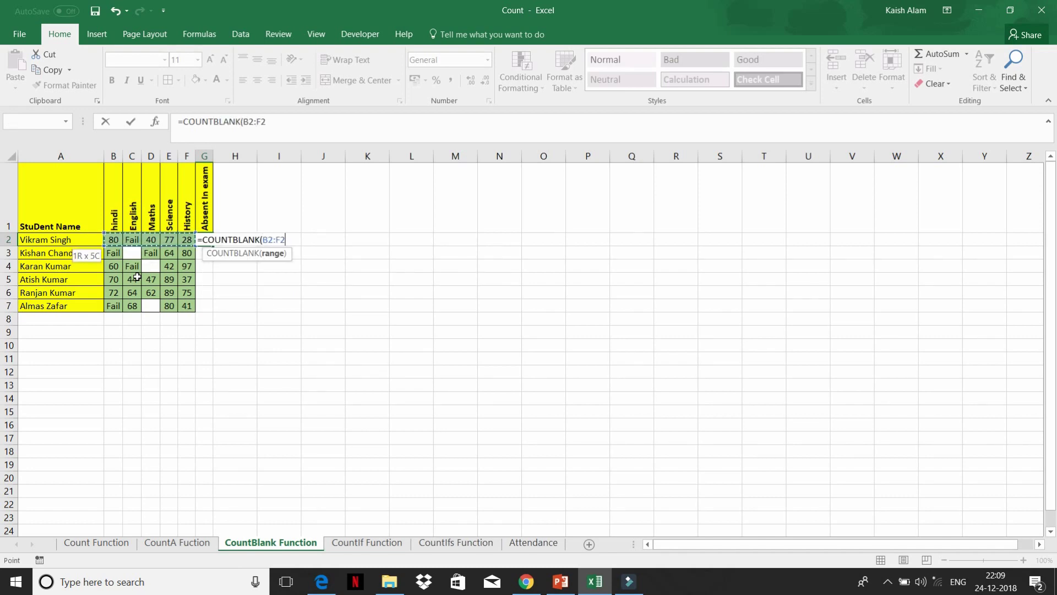
pyautogui.press('Return')
pyautogui.press('Up')
# Fill COUNTBLANK down G2:G7, check the results, then go to the CountIf Function sheet
pyautogui.hotkey('shift', 'Down')
pyautogui.hotkey('shift', 'Down')
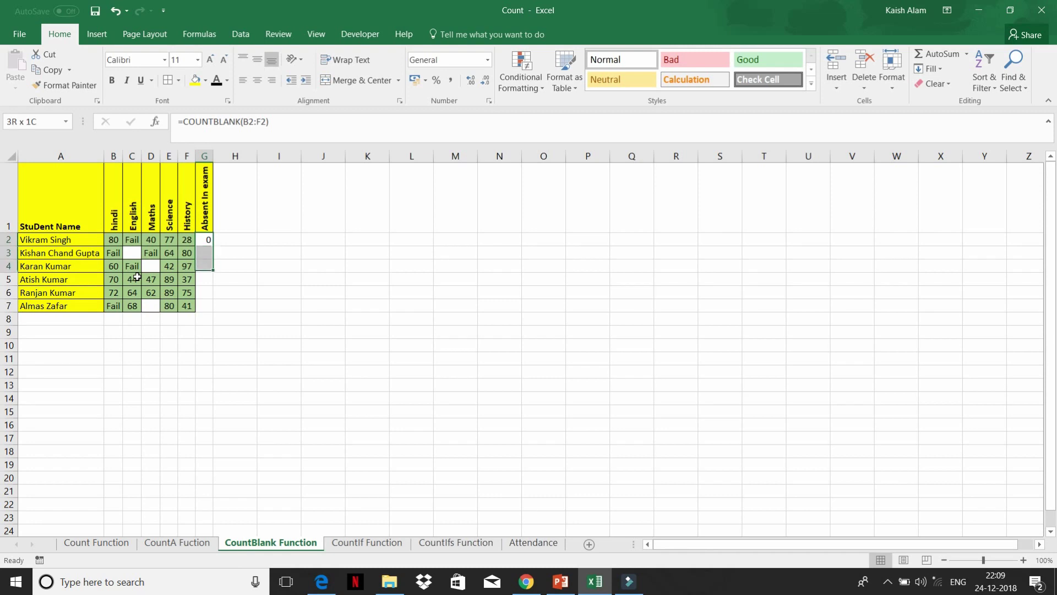
pyautogui.hotkey('shift', 'Down')
pyautogui.hotkey('shift', 'Down')
pyautogui.hotkey('shift', 'Down')
pyautogui.hotkey('ctrl', 'd')
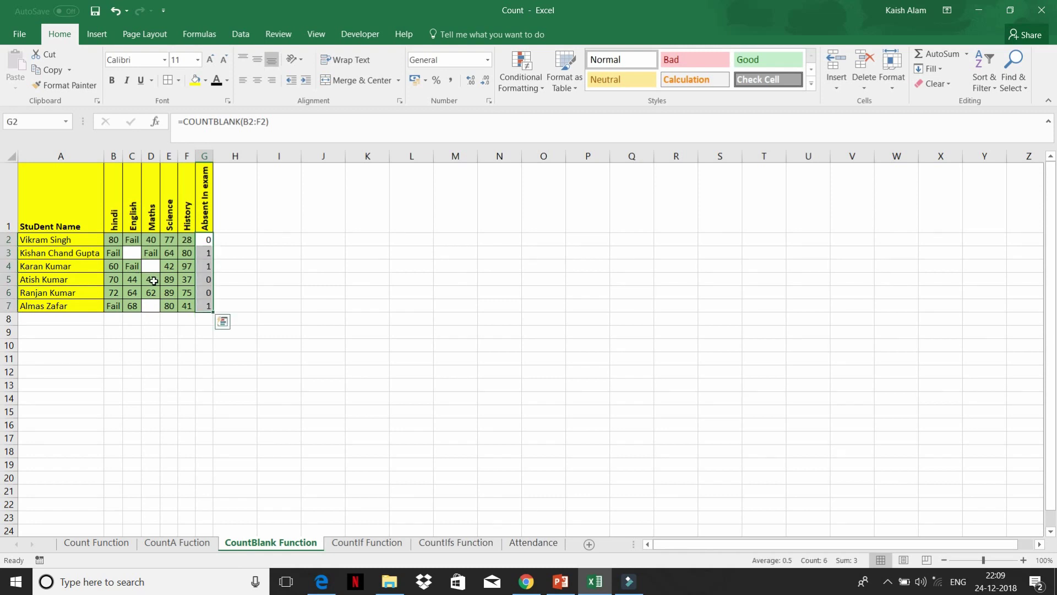
pyautogui.click(208, 251)
pyautogui.moveTo(207, 266); pyautogui.dragTo(205, 303)
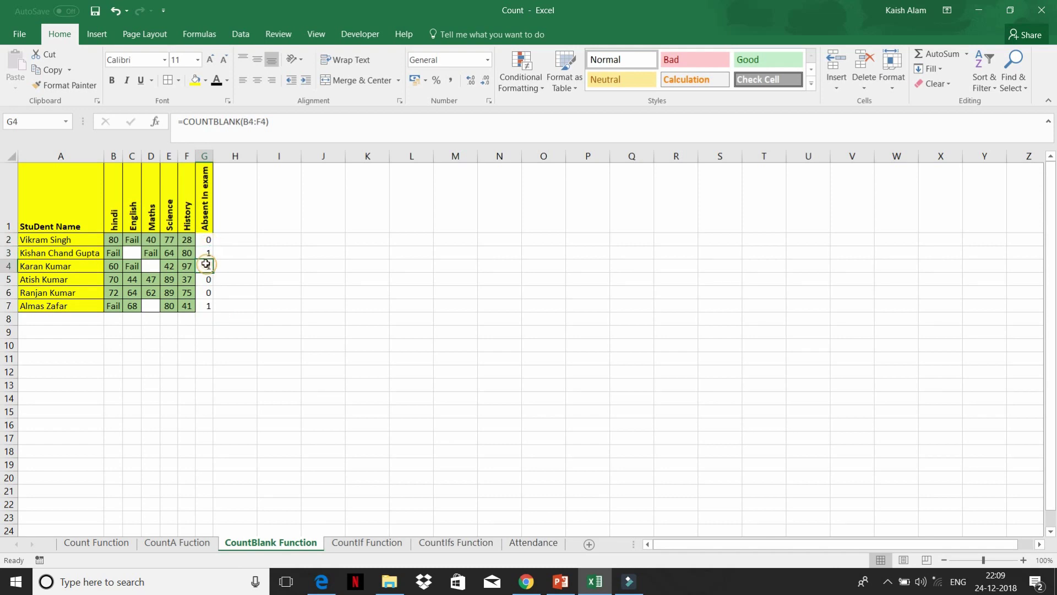
pyautogui.click(205, 304)
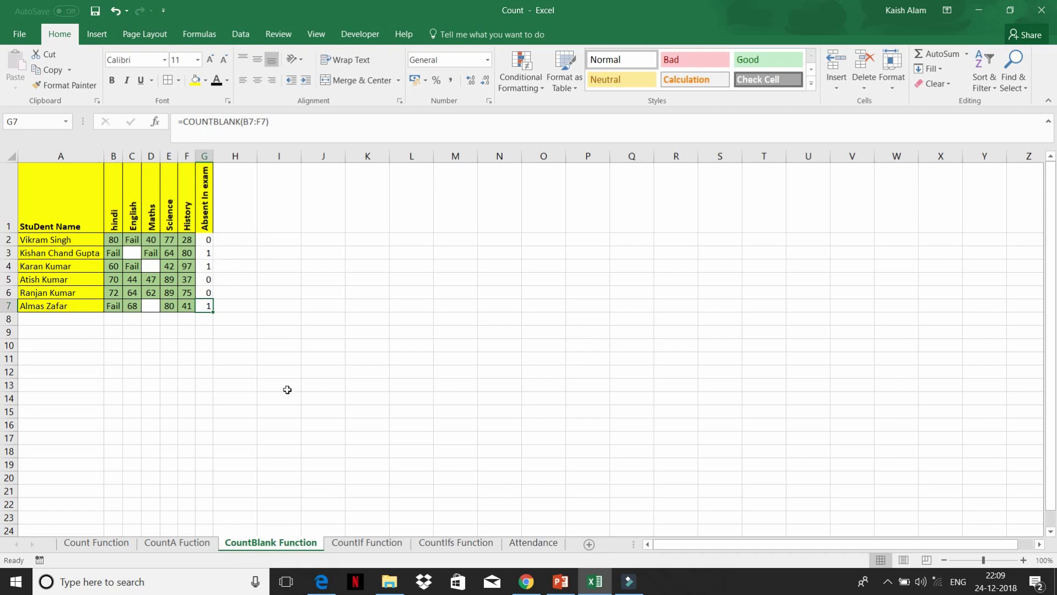
pyautogui.click(353, 544)
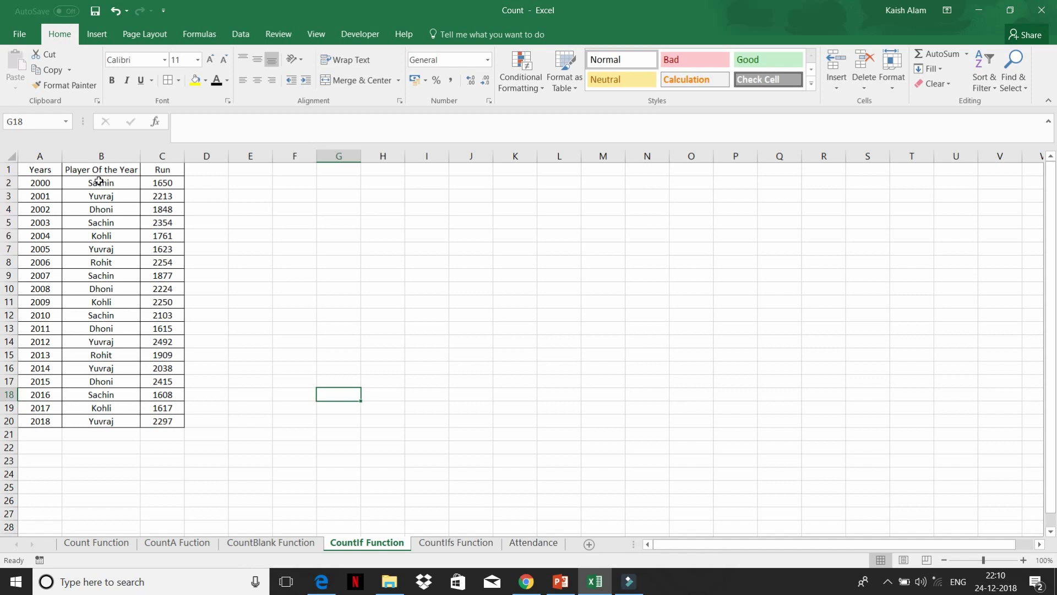
# Copy the name Sachin from B2 into G2
pyautogui.click(99, 181)
pyautogui.hotkey('ctrl', 'c')
pyautogui.press('Right')
pyautogui.press('Right')
pyautogui.press('Right')
pyautogui.press('Right')
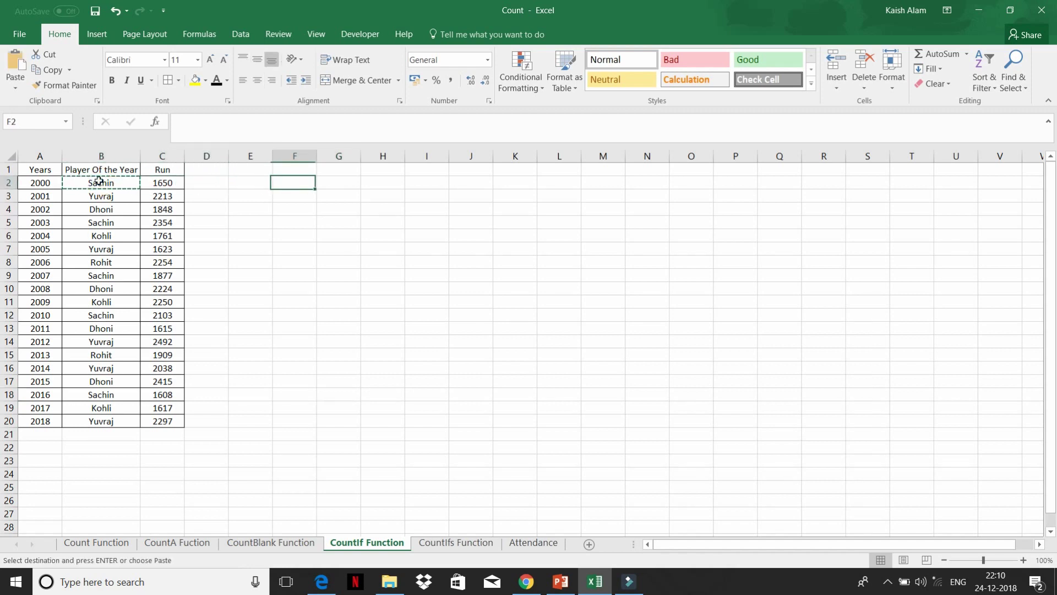
pyautogui.press('Right')
pyautogui.hotkey('ctrl', 'v')
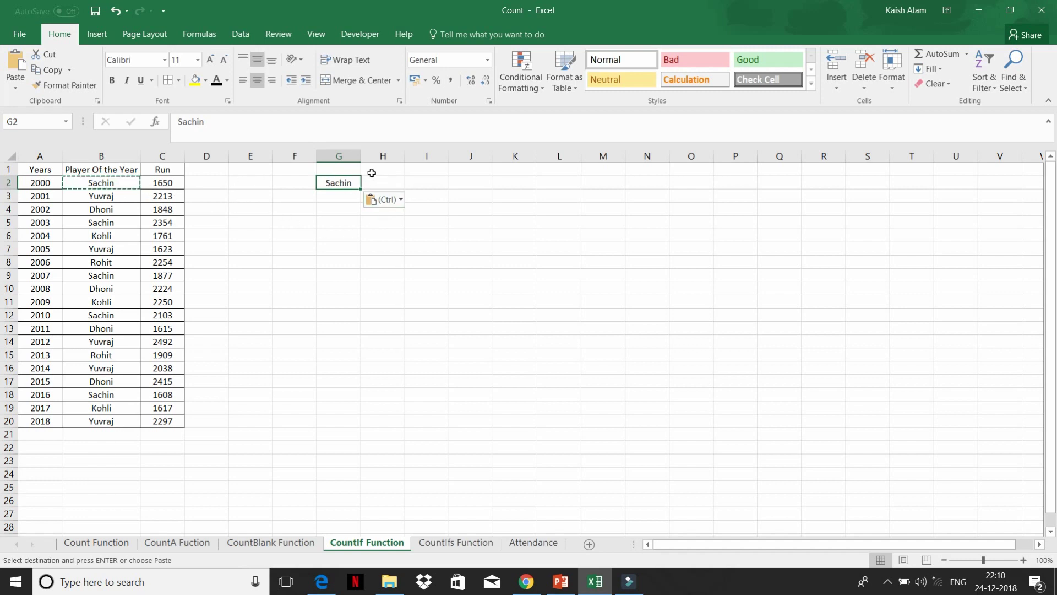
# Enter =COUNTIF(B1:B20,"Sachin") in H2 to count Sachin's Player Of the Year wins
pyautogui.click(378, 182)
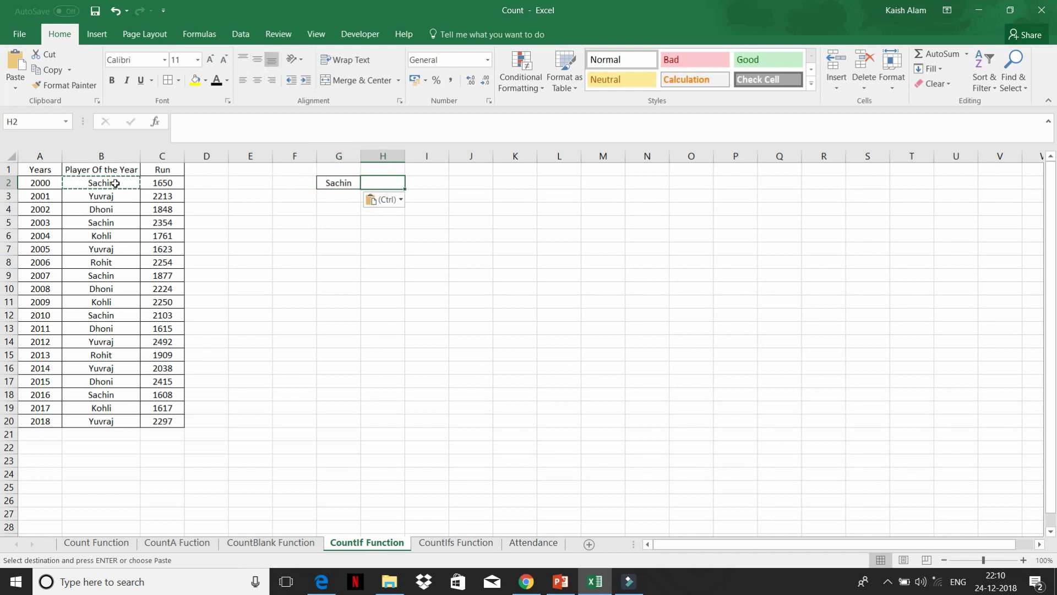
pyautogui.write('=')
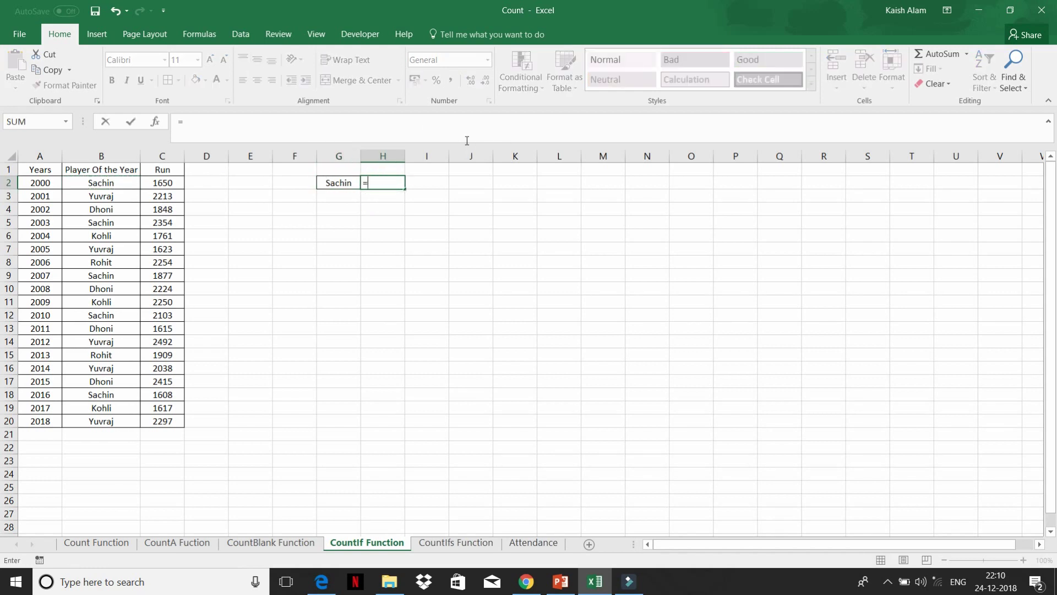
pyautogui.write('coun')
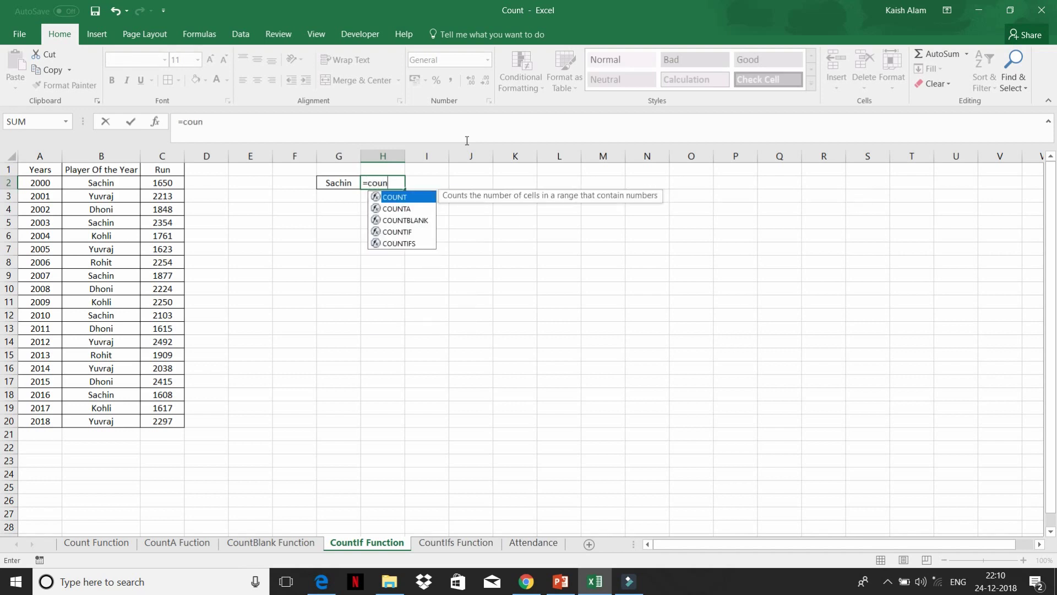
pyautogui.press('Down')
pyautogui.press('Down')
pyautogui.press('Down')
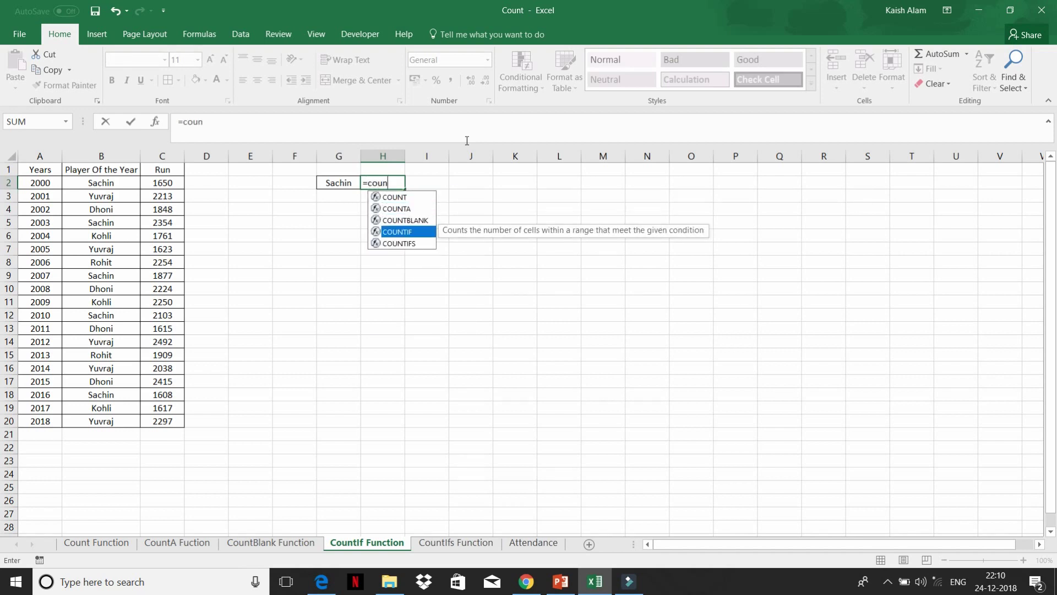
pyautogui.press('Tab')
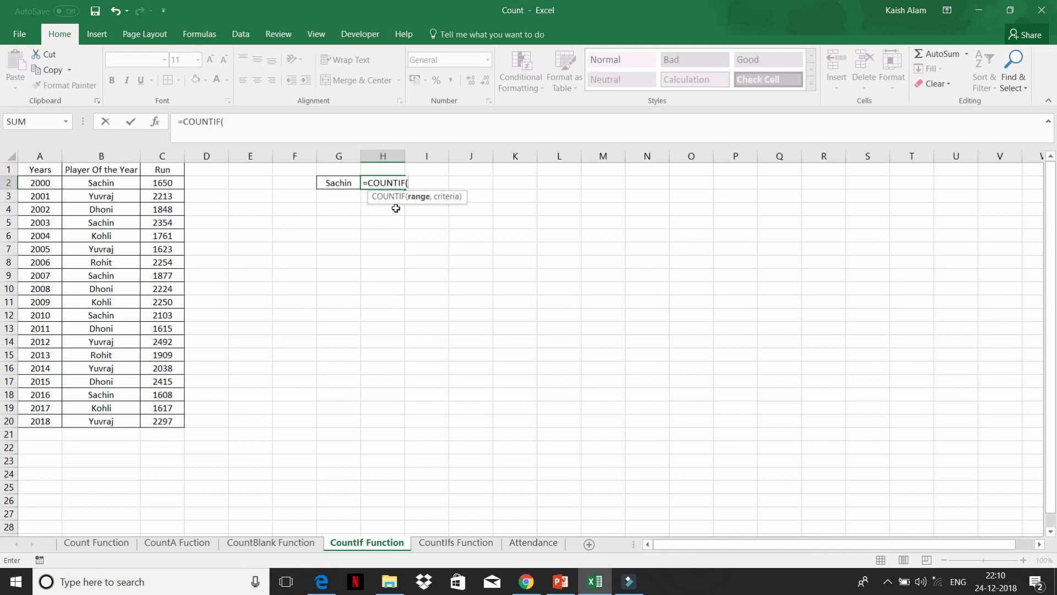
pyautogui.click(101, 174)
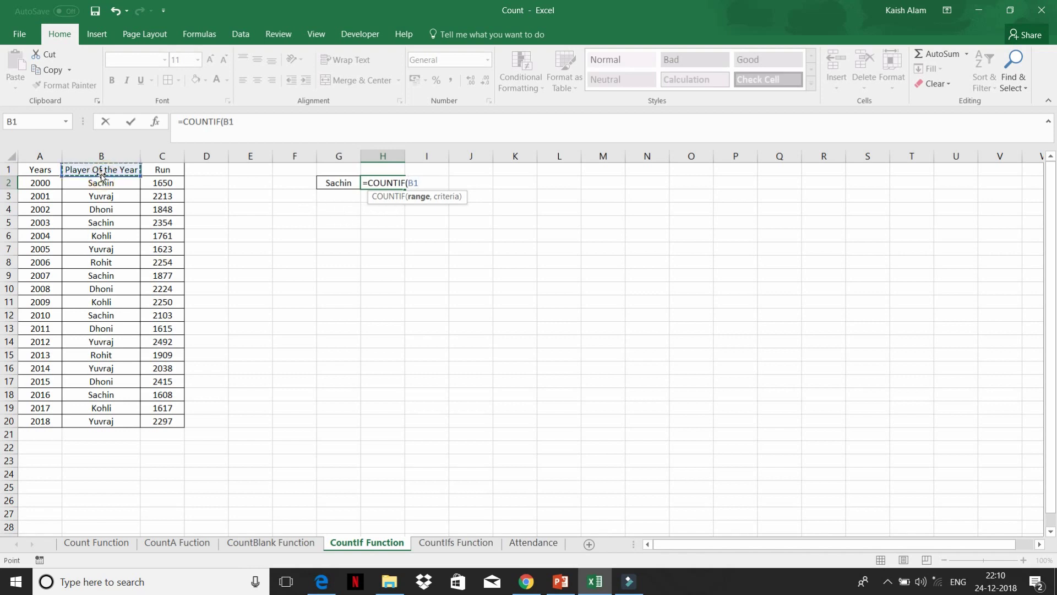
pyautogui.hotkey('ctrl', 'shift', 'Down')
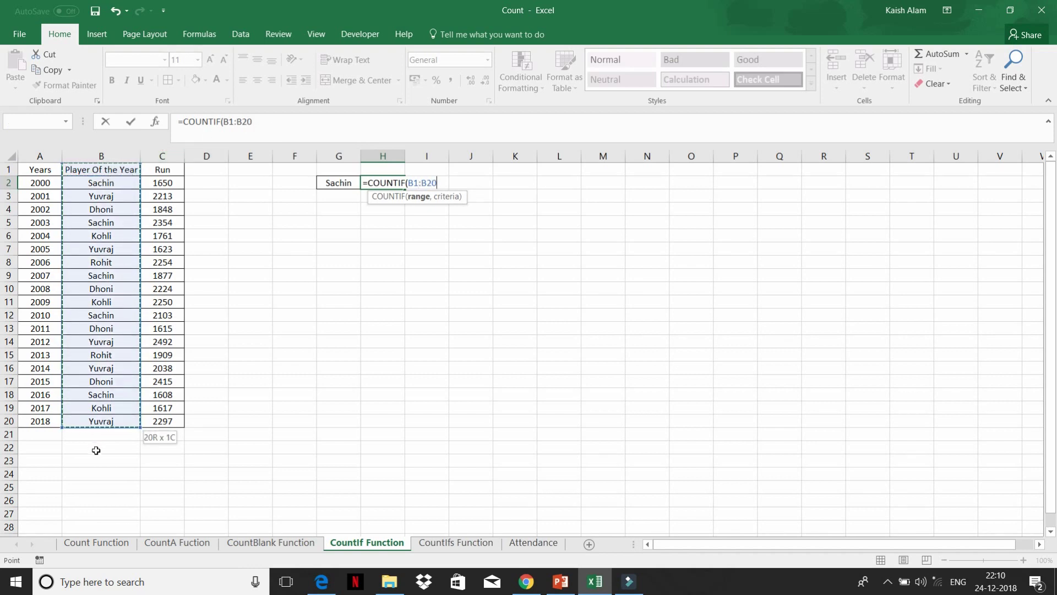
pyautogui.click(263, 120)
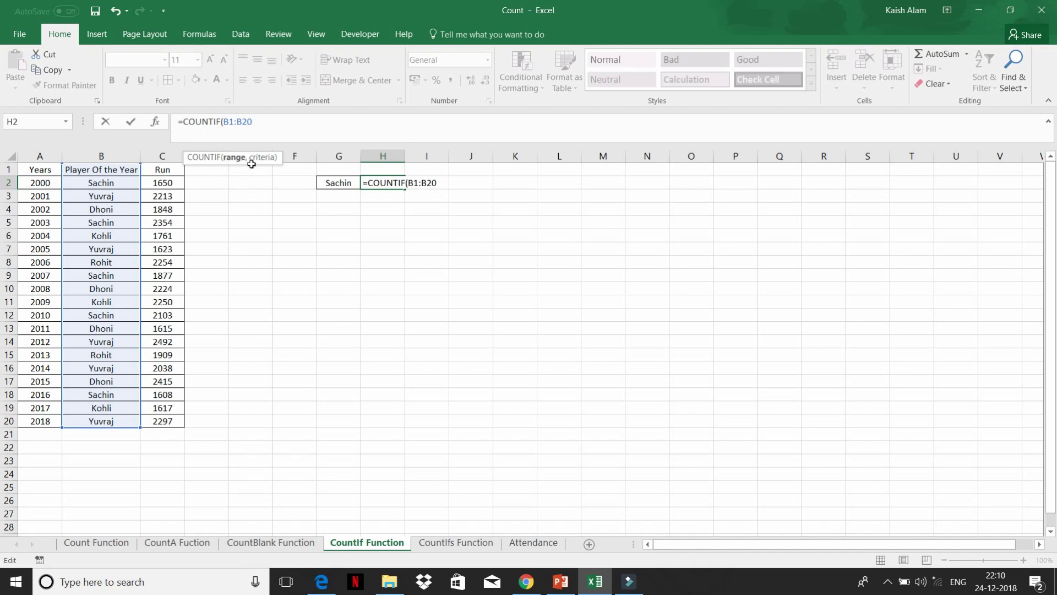
pyautogui.write(',')
pyautogui.click(335, 184)
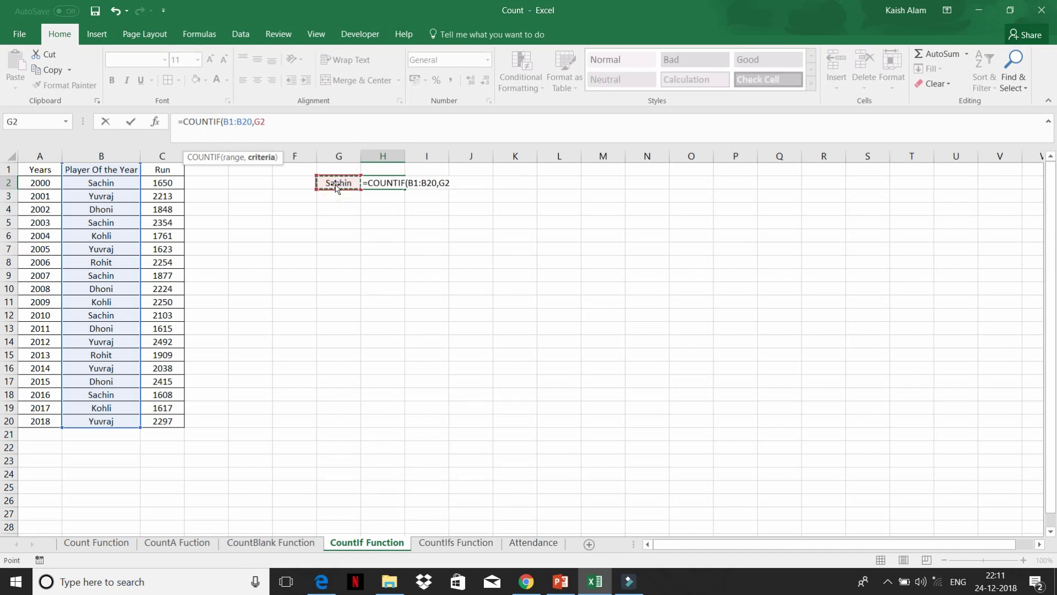
pyautogui.press('BackSpace')
pyautogui.press('BackSpace')
pyautogui.write('Sach')
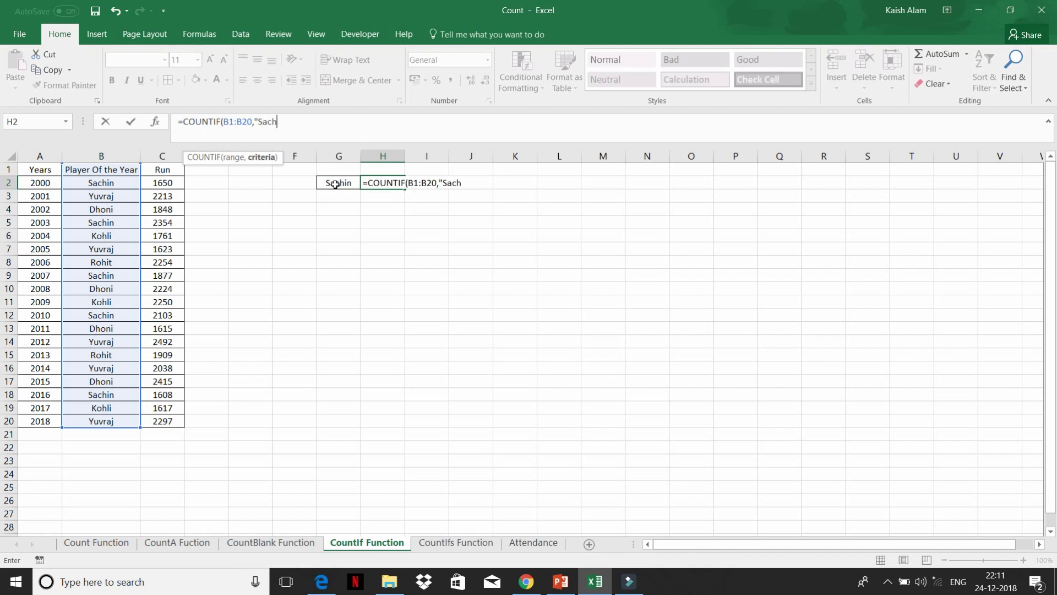
pyautogui.write('in')
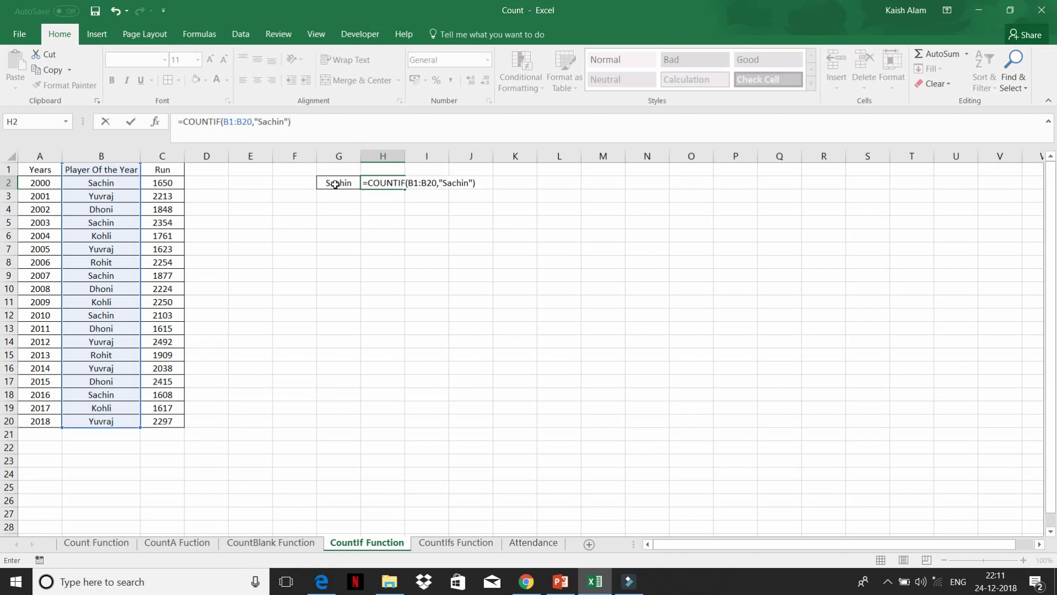
pyautogui.press('Return')
# Fill the Sachin cells B2, B5, B9, B12 and B18 yellow to match H2's count
pyautogui.click(384, 183)
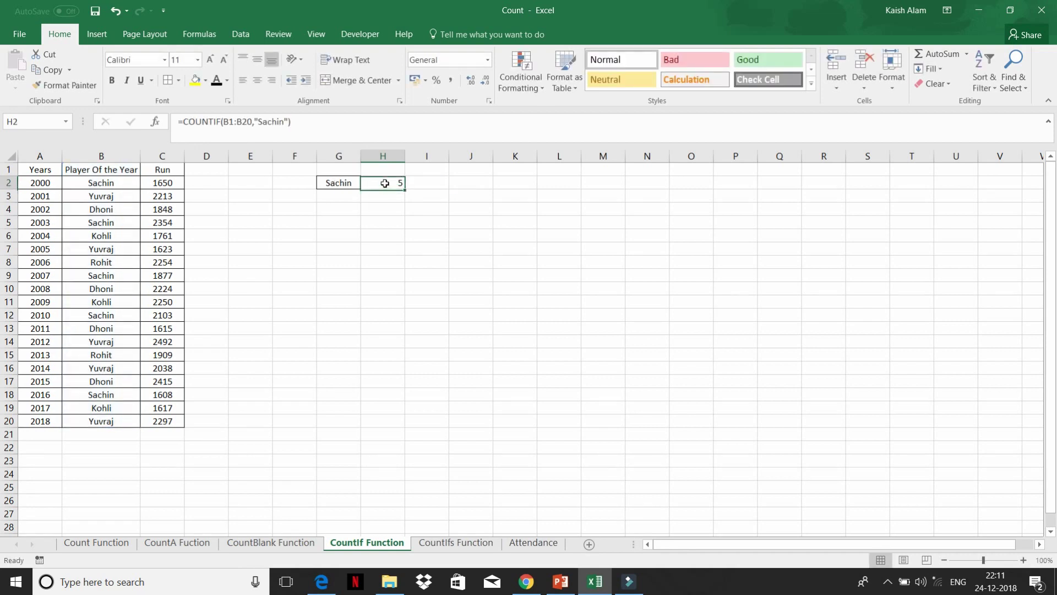
pyautogui.click(126, 185)
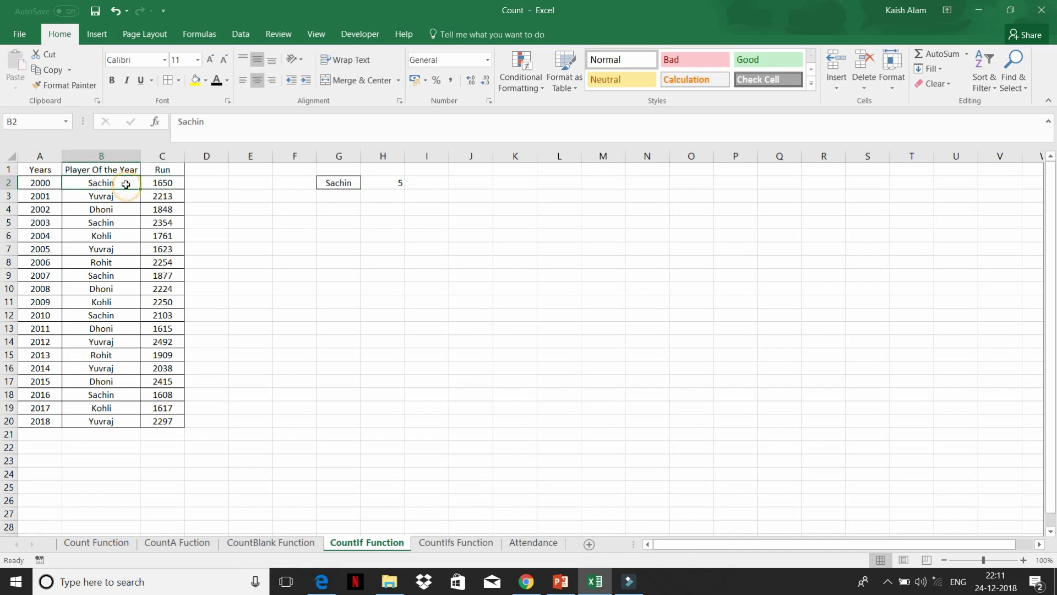
pyautogui.click(195, 79)
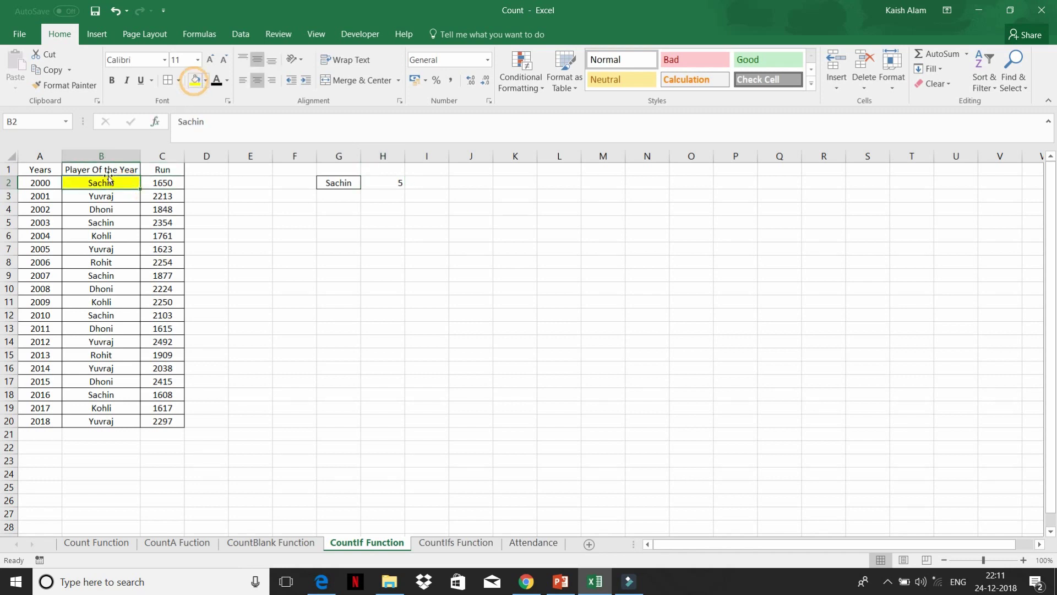
pyautogui.click(101, 221)
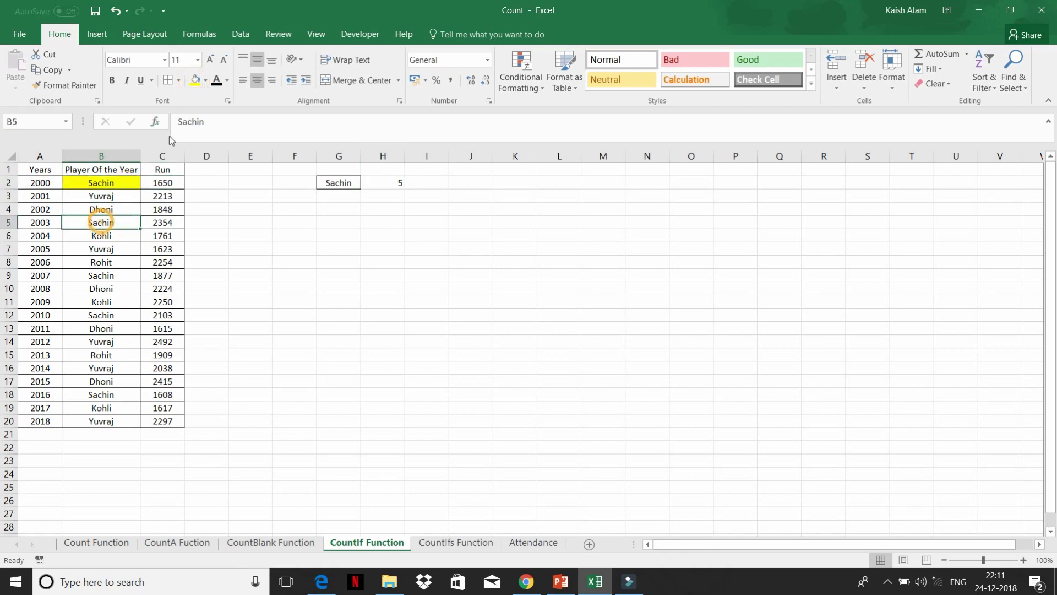
pyautogui.click(195, 80)
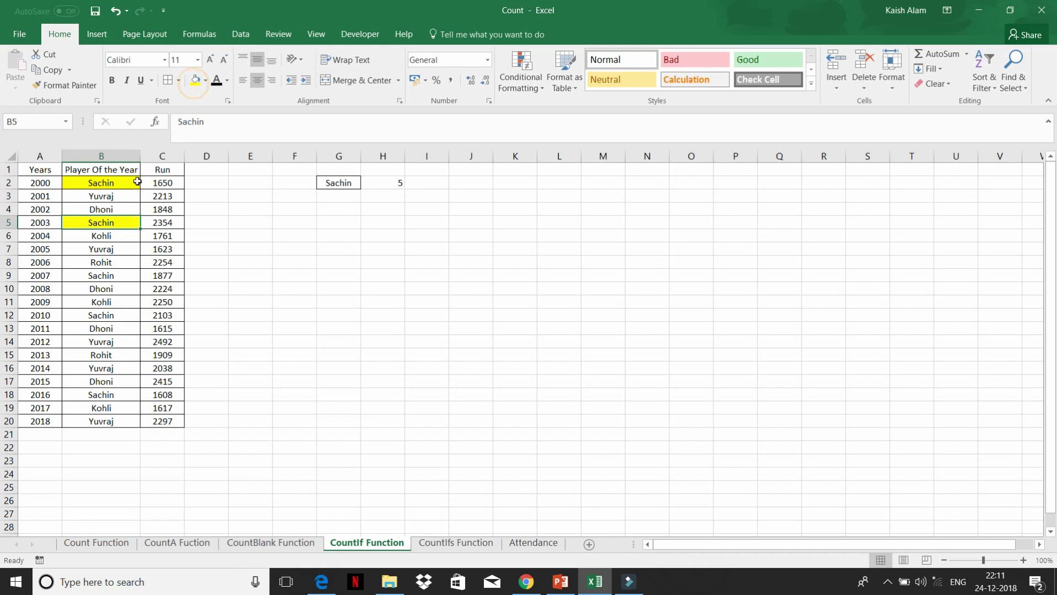
pyautogui.click(98, 274)
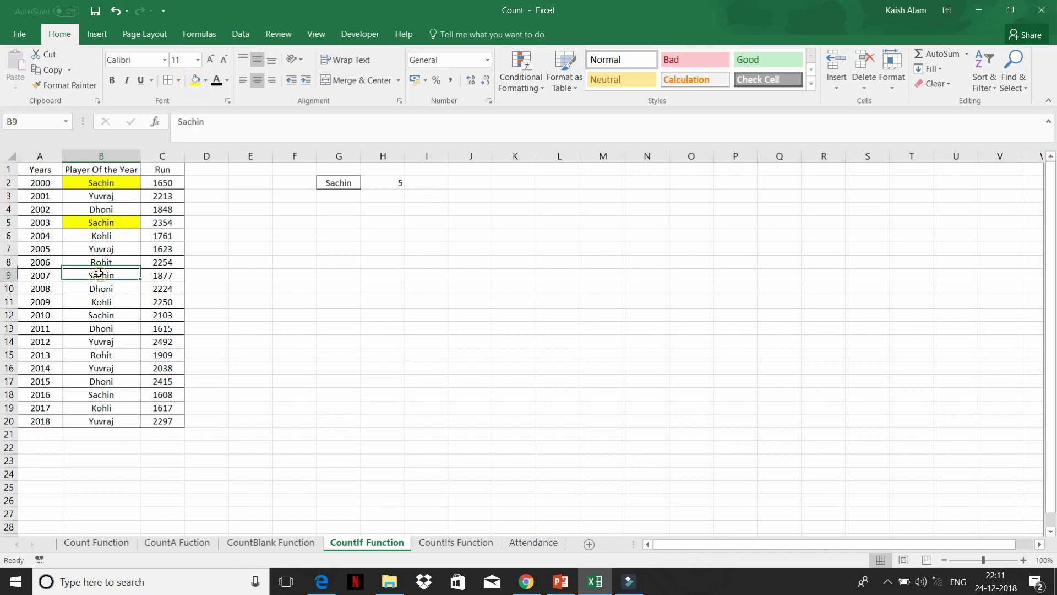
pyautogui.click(195, 80)
pyautogui.click(88, 315)
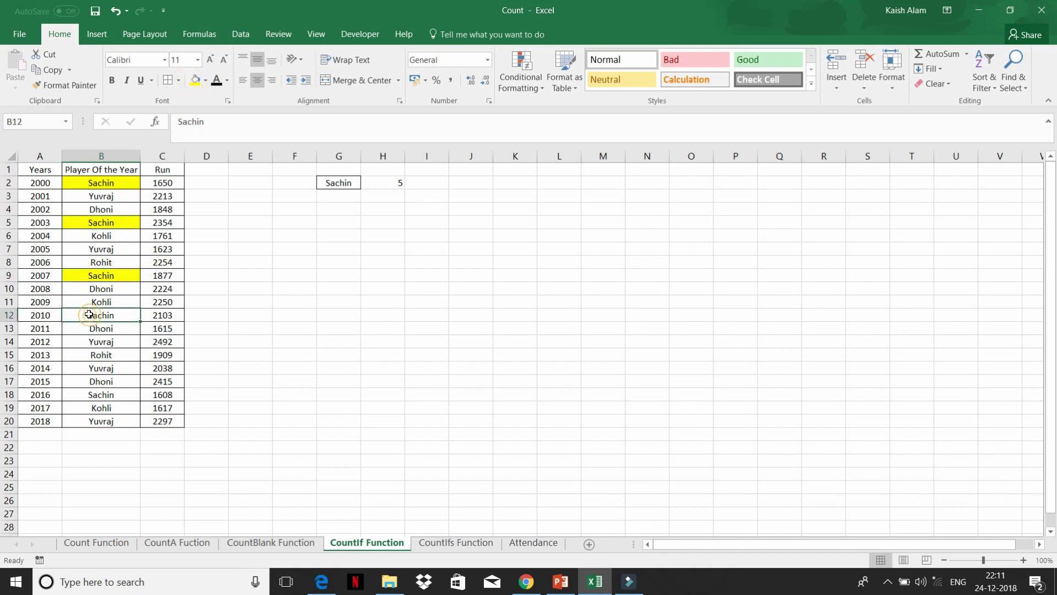
pyautogui.click(195, 80)
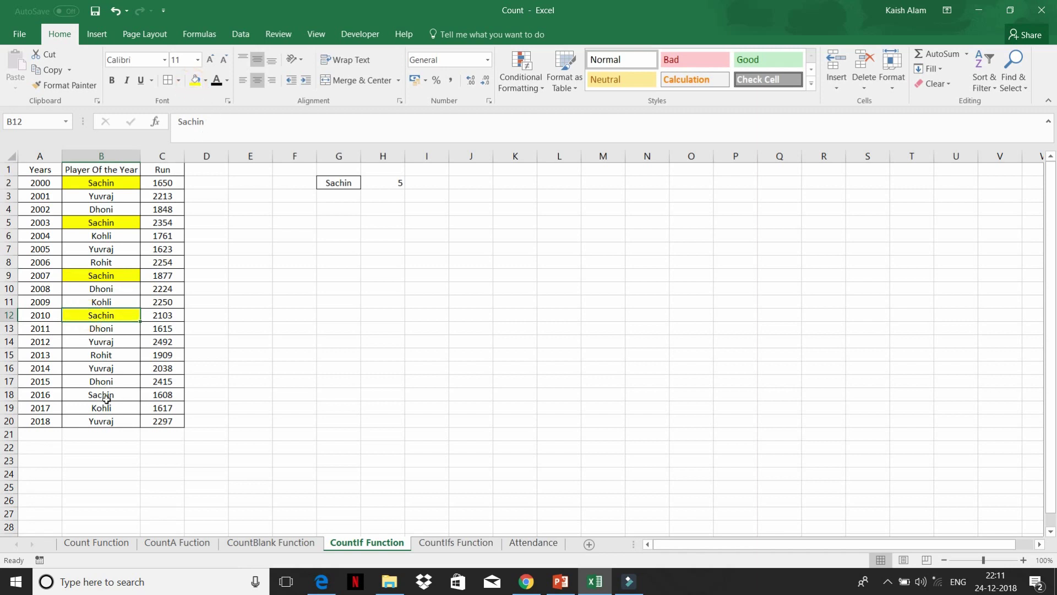
pyautogui.click(106, 395)
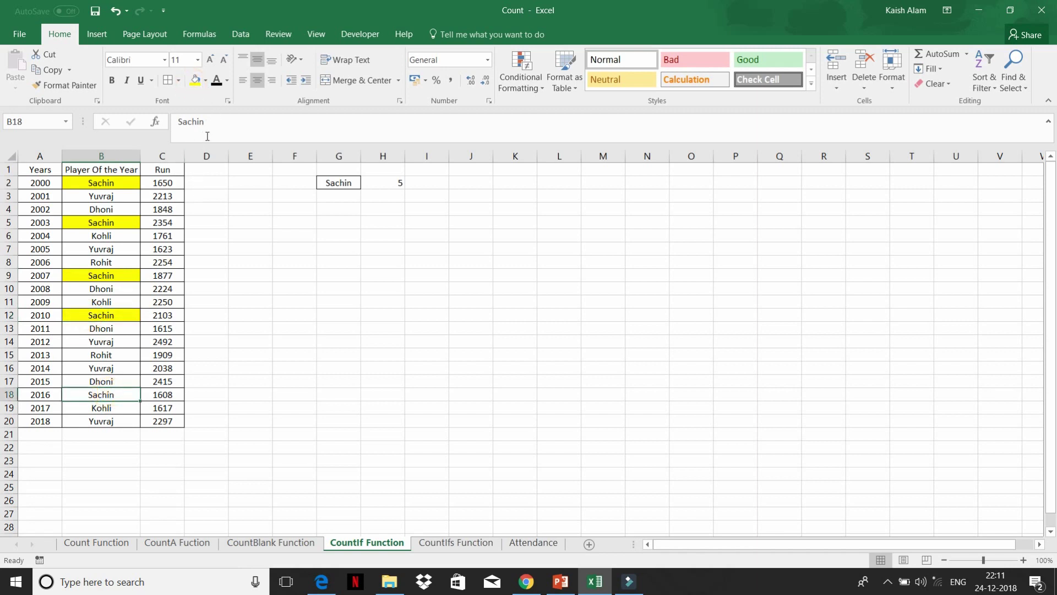
pyautogui.click(195, 80)
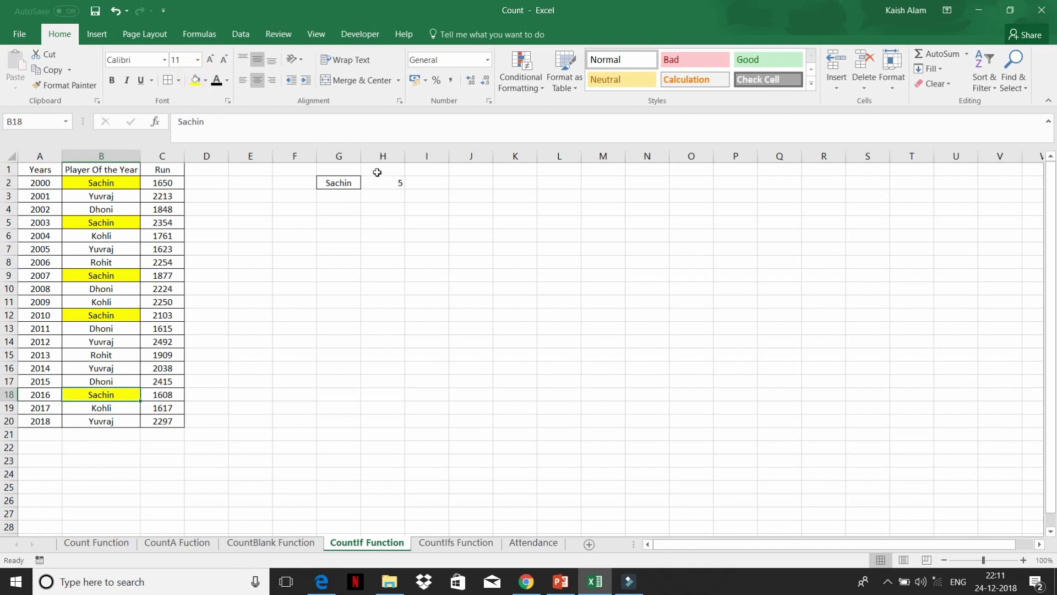
pyautogui.click(384, 181)
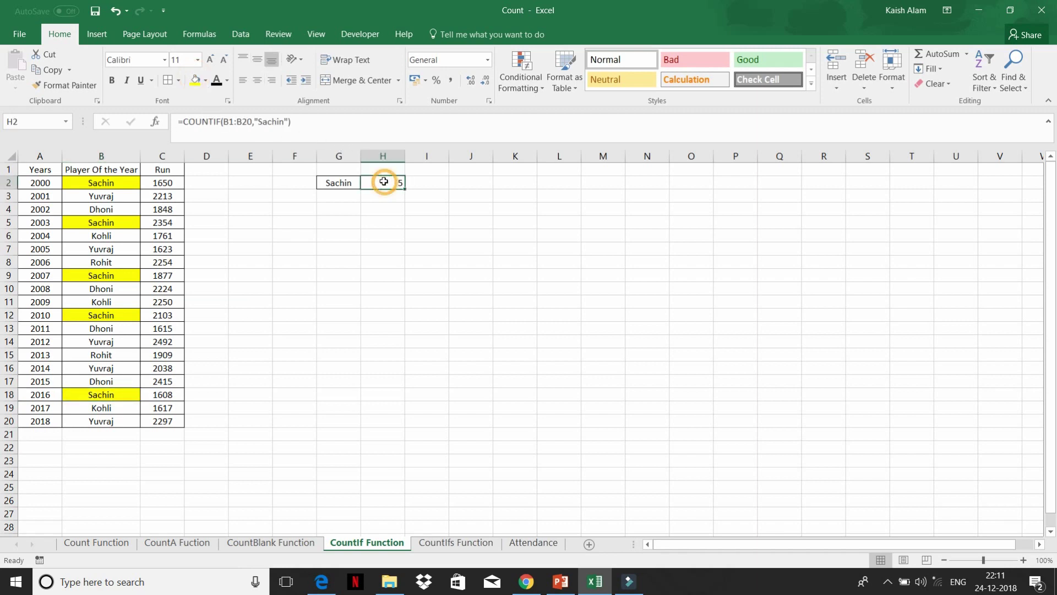
# Change H2's criterion from "Sachin" to cell G2, giving =COUNTIF(B1:B20,G2)
pyautogui.click(284, 121)
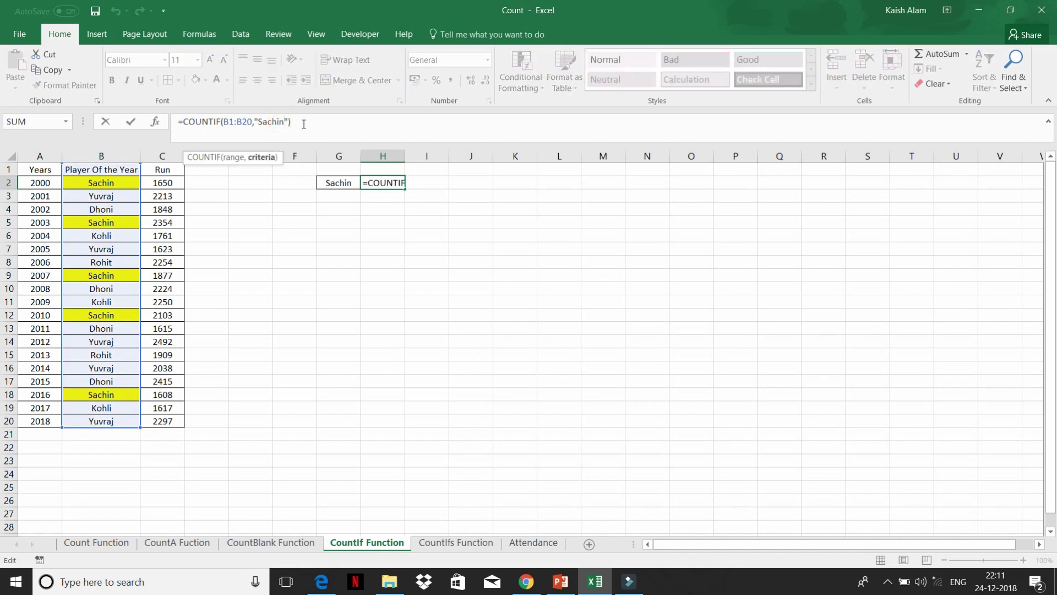
pyautogui.press('BackSpace')
pyautogui.press('BackSpace')
pyautogui.press('BackSpace')
pyautogui.press('BackSpace')
pyautogui.press('BackSpace')
pyautogui.press('BackSpace')
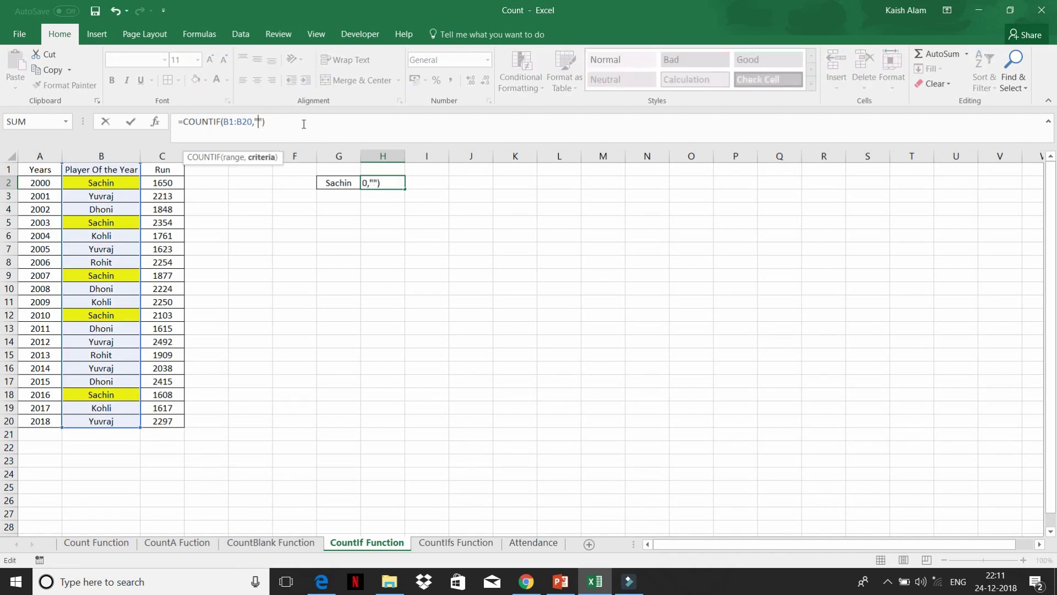
pyautogui.press('BackSpace')
pyautogui.press('BackSpace')
pyautogui.click(329, 180)
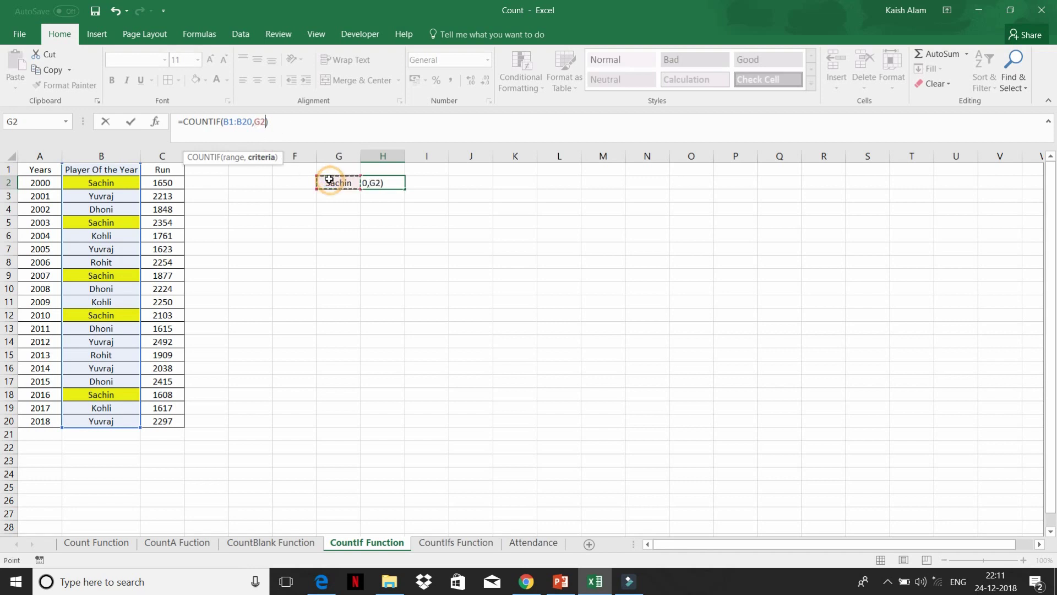
pyautogui.press('Return')
pyautogui.press('Up')
# Replace the name in G2 with rohit so H2 counts 2
pyautogui.click(329, 179)
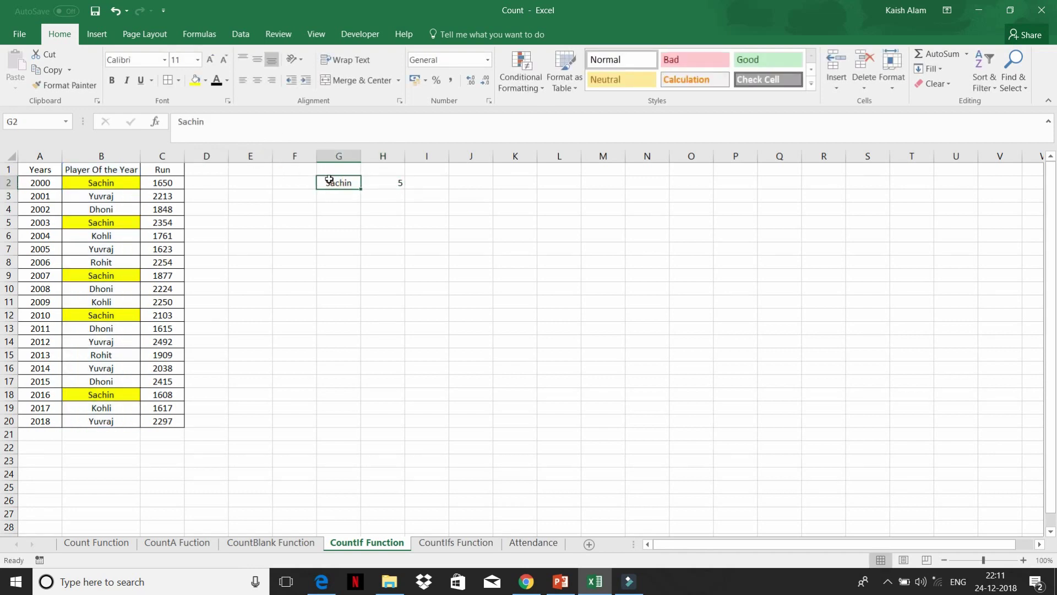
pyautogui.write('rh')
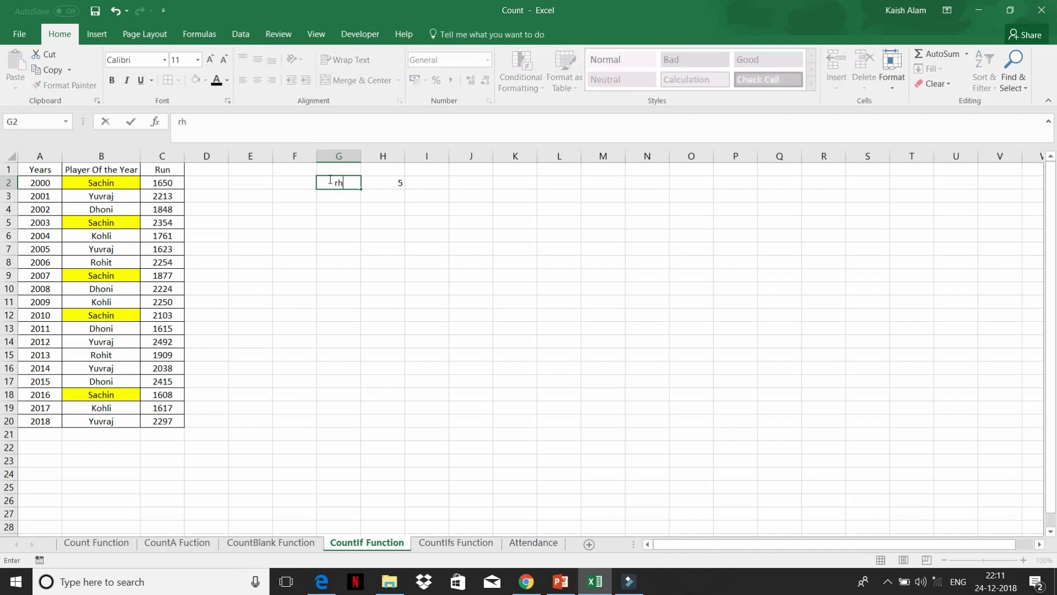
pyautogui.write('ohit')
pyautogui.press('Return')
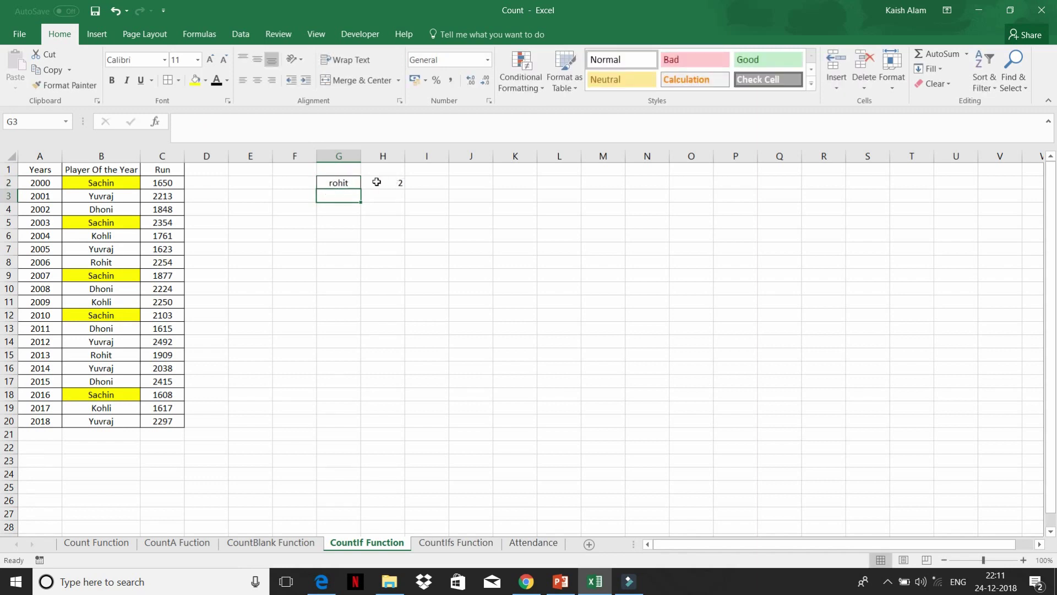
pyautogui.click(378, 182)
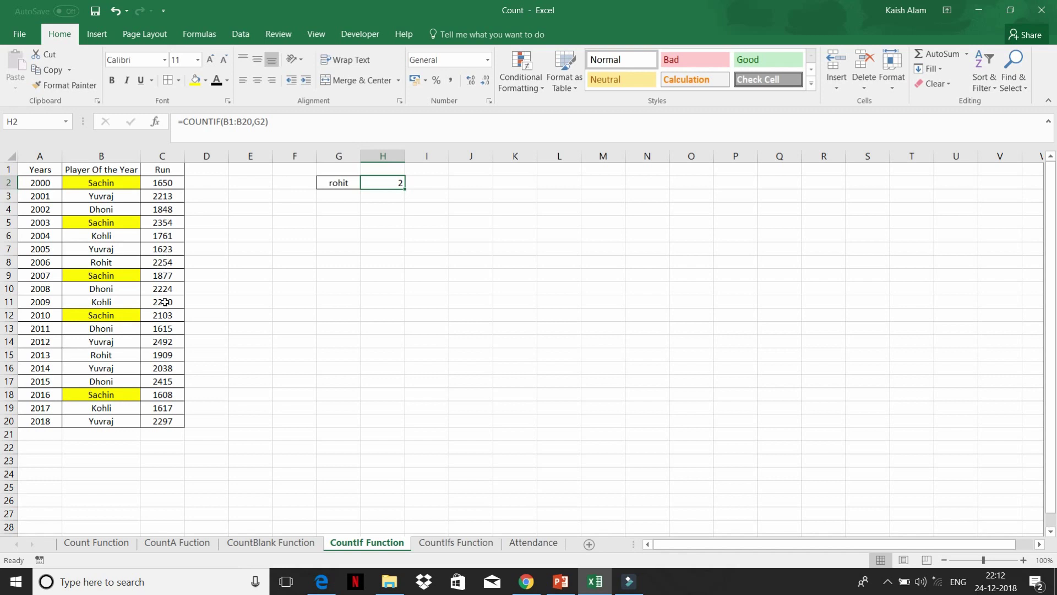
# Recommit the H2 formula and enter 2000 in G3
pyautogui.click(270, 123)
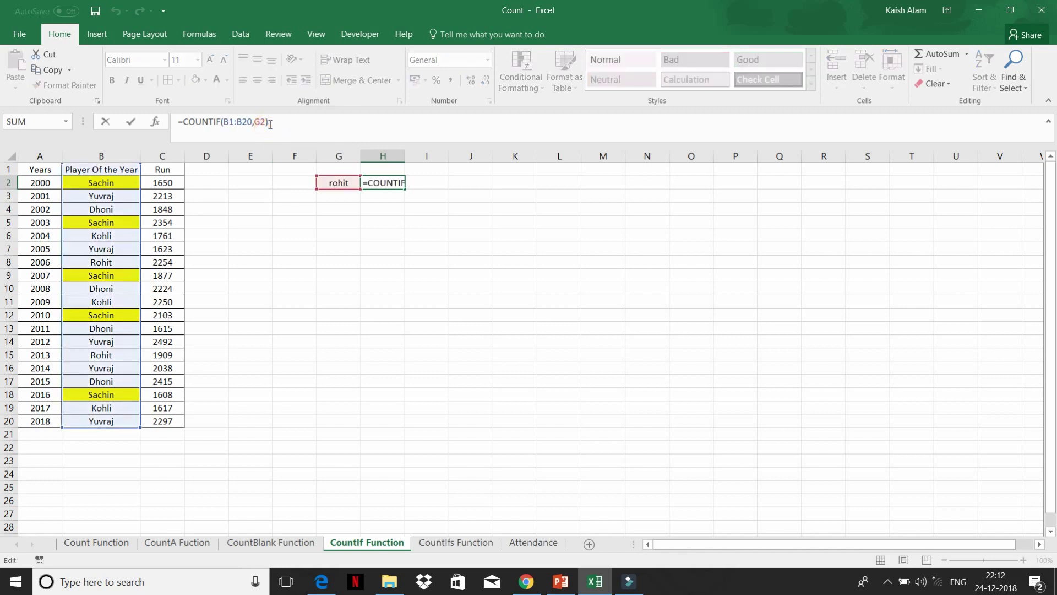
pyautogui.press('BackSpace')
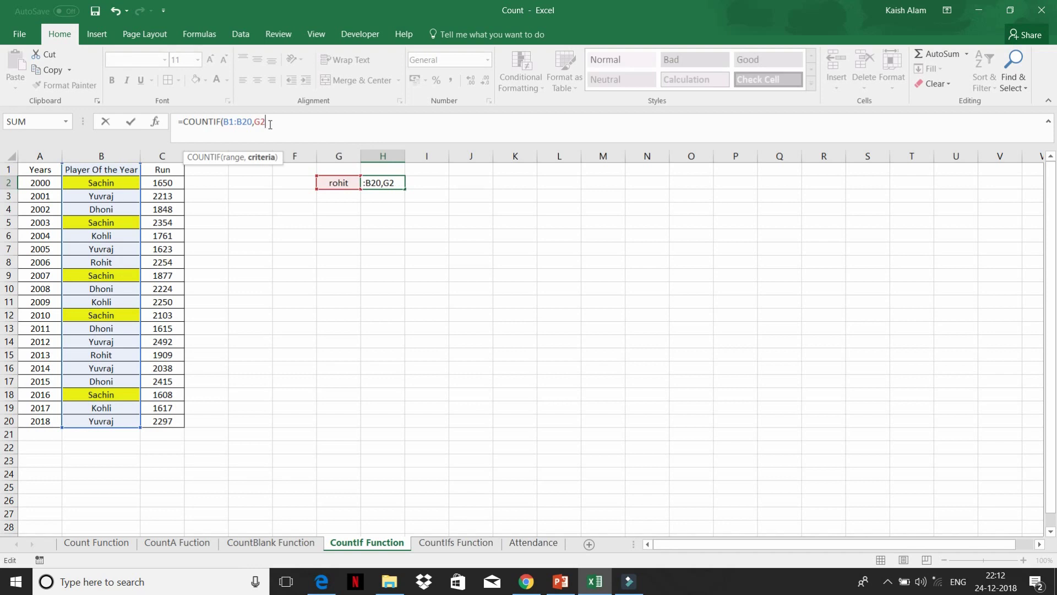
pyautogui.press('Return')
pyautogui.press('Left')
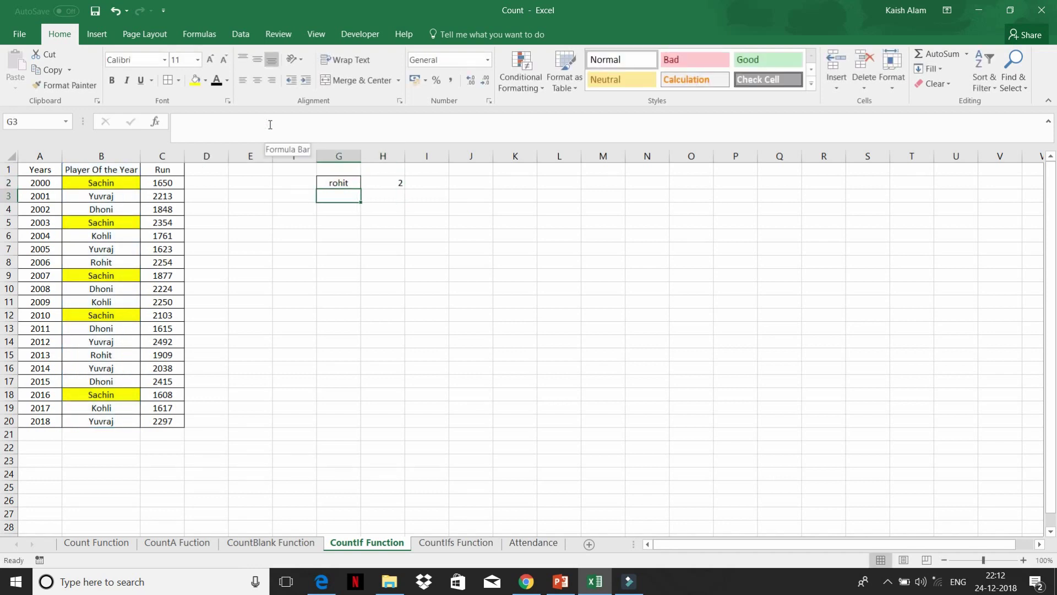
pyautogui.write('200')
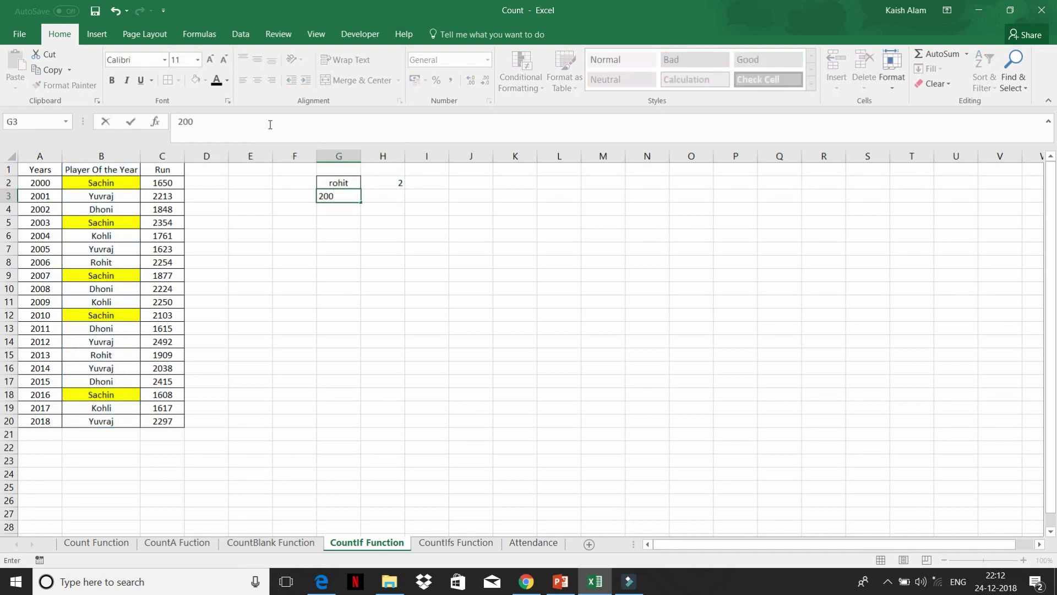
pyautogui.write('0')
pyautogui.press('Tab')
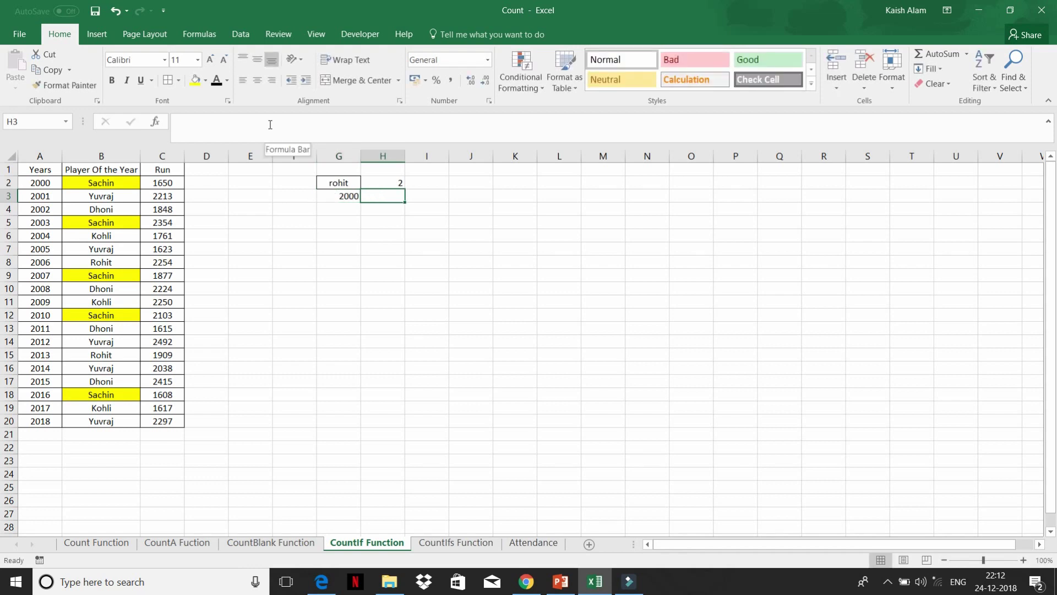
# Enter =COUNTIF(C1:C20,">2000") in H3 to count runs above 2000
pyautogui.write('=')
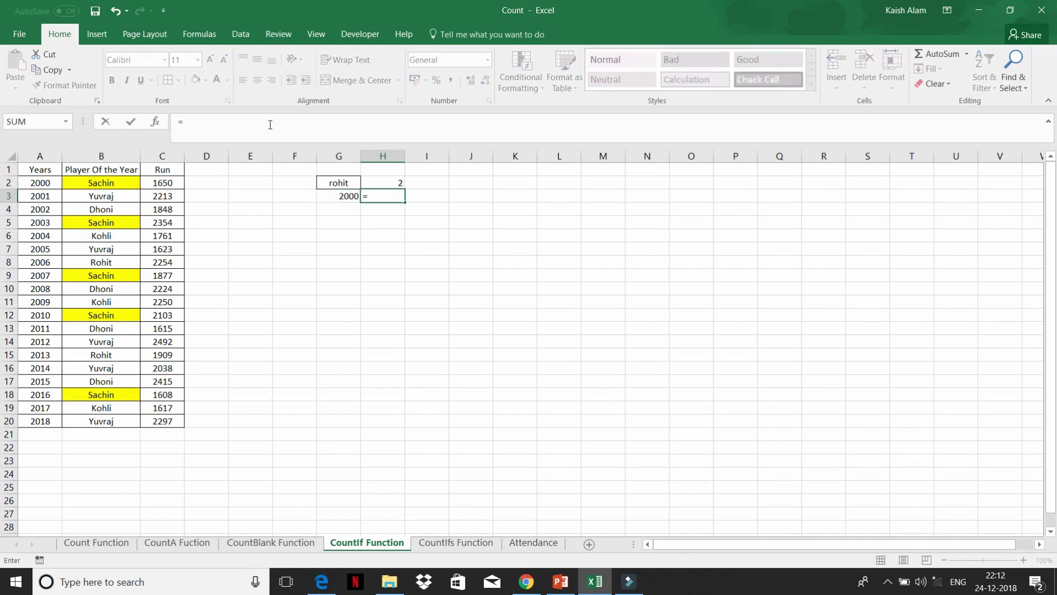
pyautogui.write('coun')
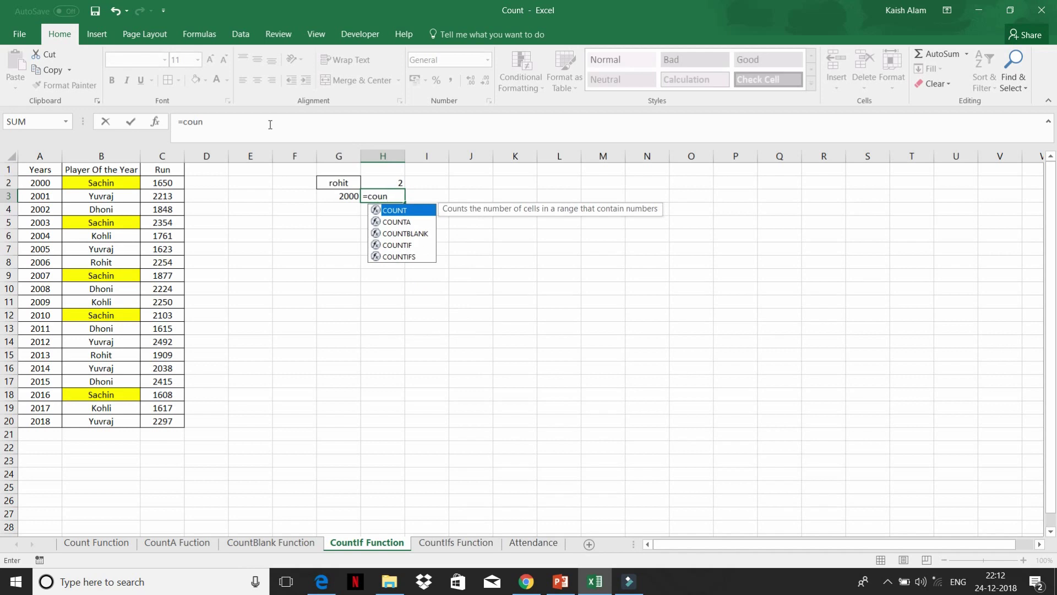
pyautogui.press('Down')
pyautogui.press('Down')
pyautogui.press('Down')
pyautogui.press('Tab')
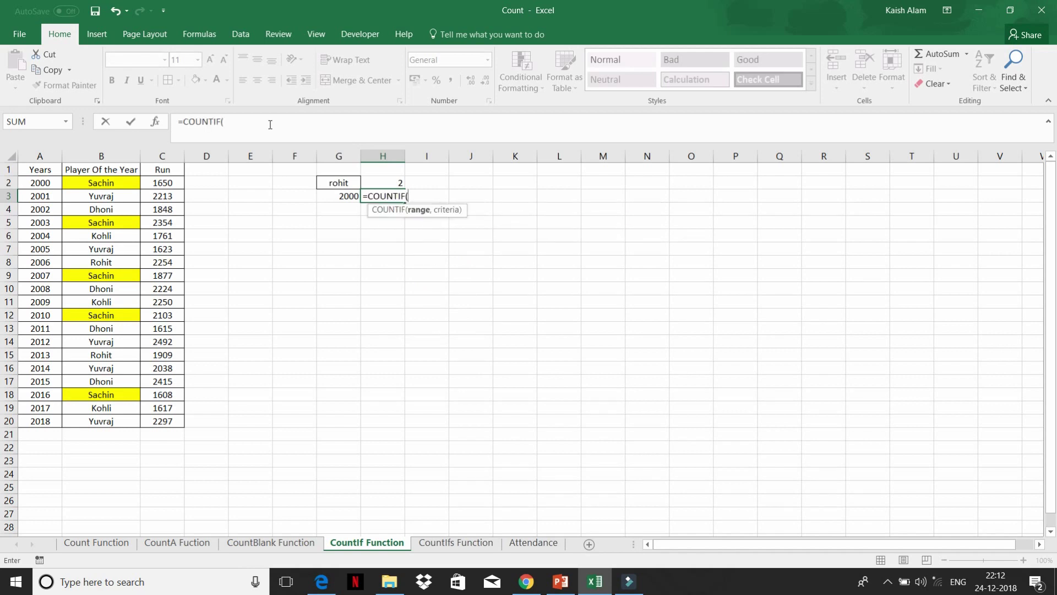
pyautogui.click(173, 168)
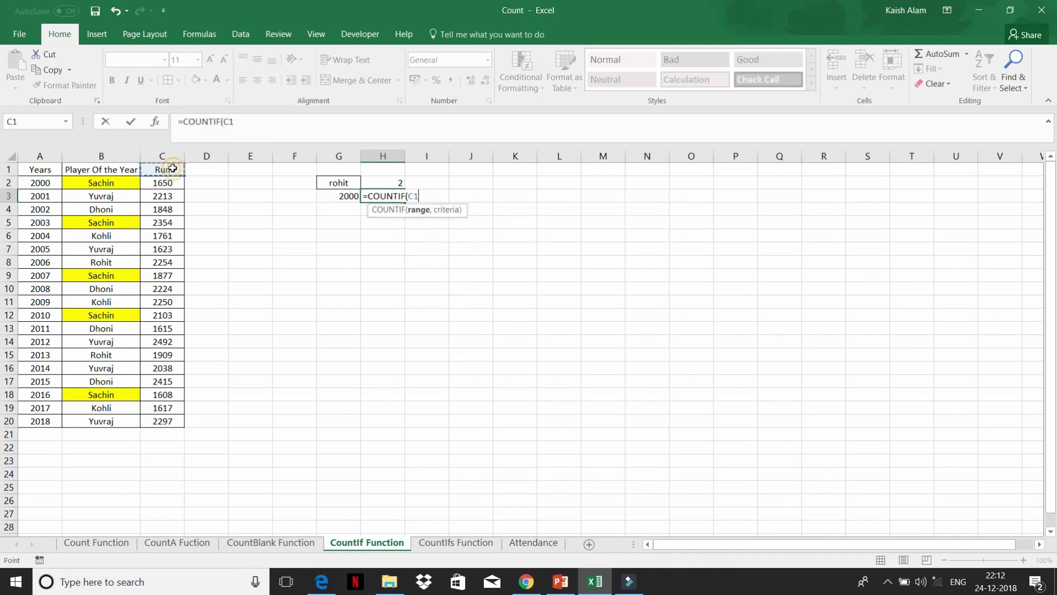
pyautogui.hotkey('ctrl', 'shift', 'Down')
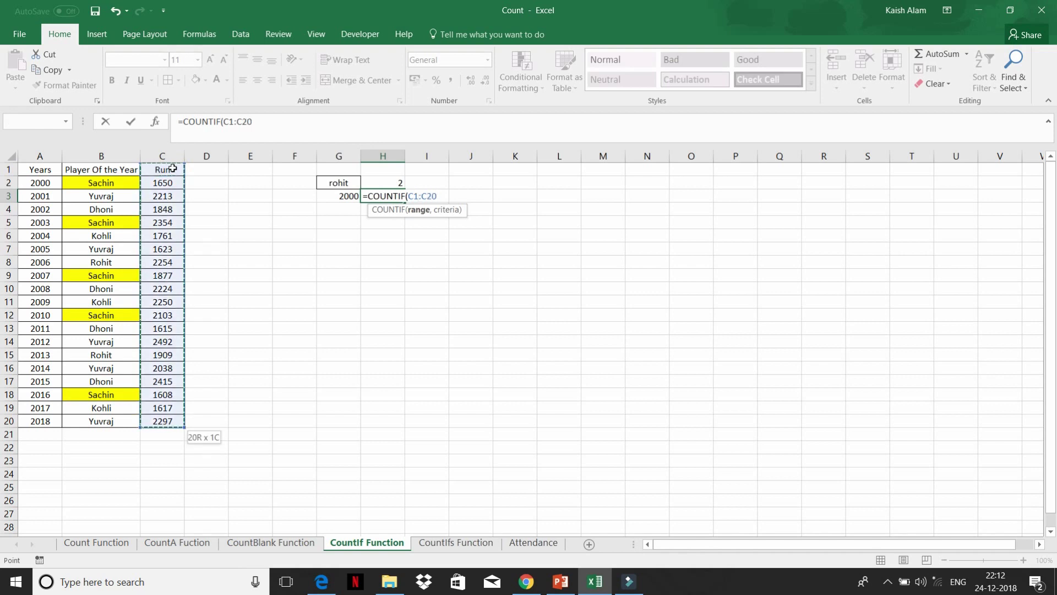
pyautogui.write(',')
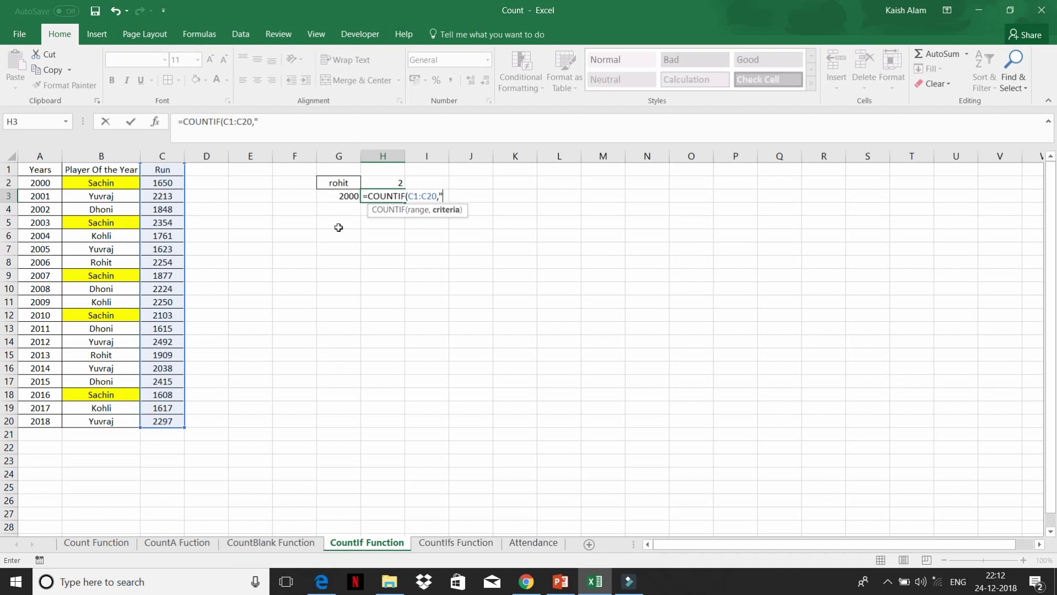
pyautogui.write('00"')
pyautogui.write(')')
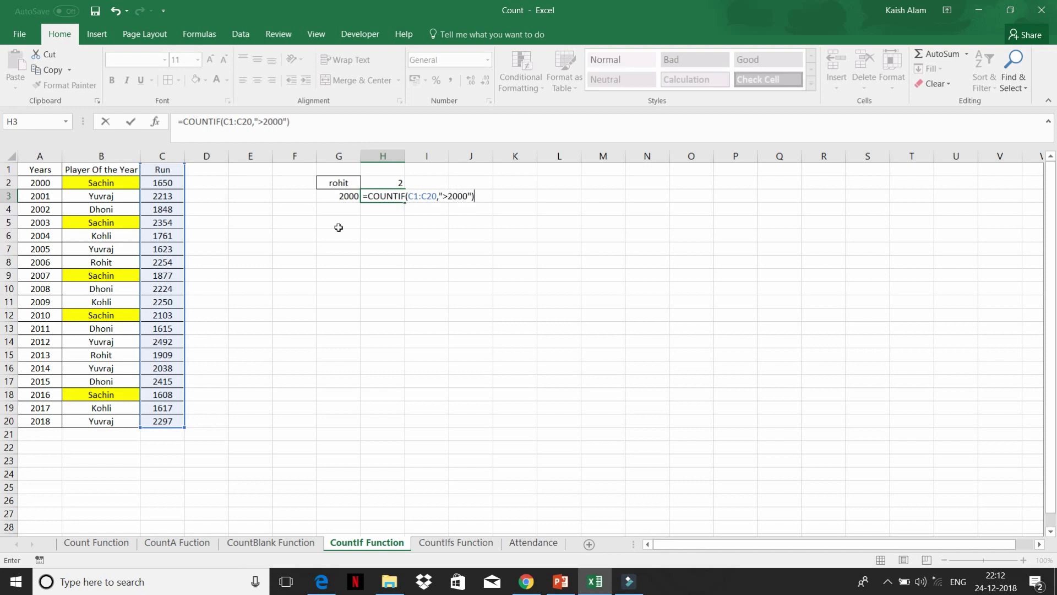
pyautogui.press('Return')
pyautogui.press('Up')
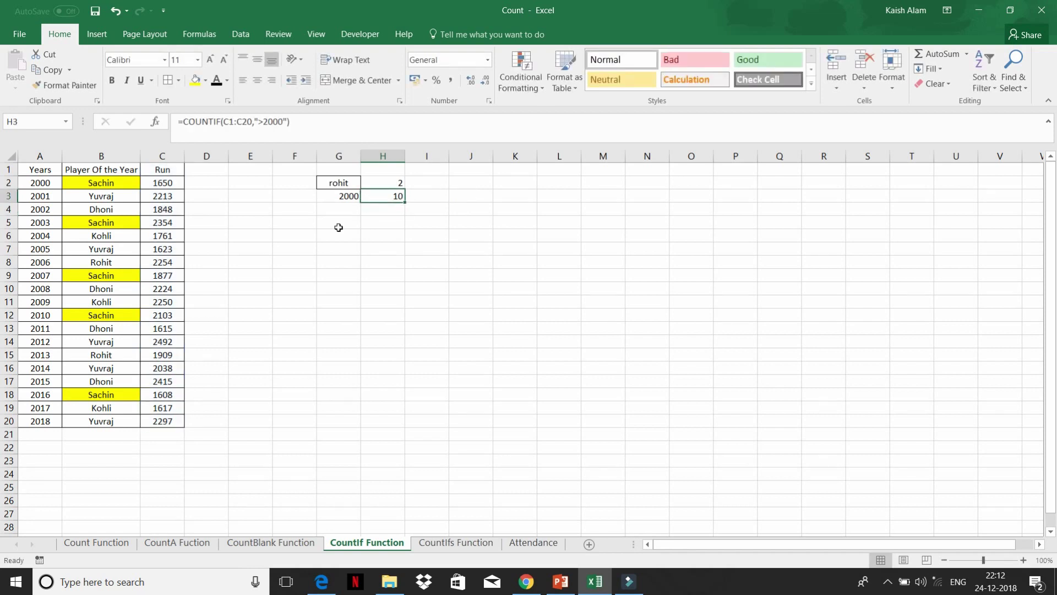
# Inspect H3's COUNTIF formula and make a first attempt at editing its criteria
pyautogui.click(164, 195)
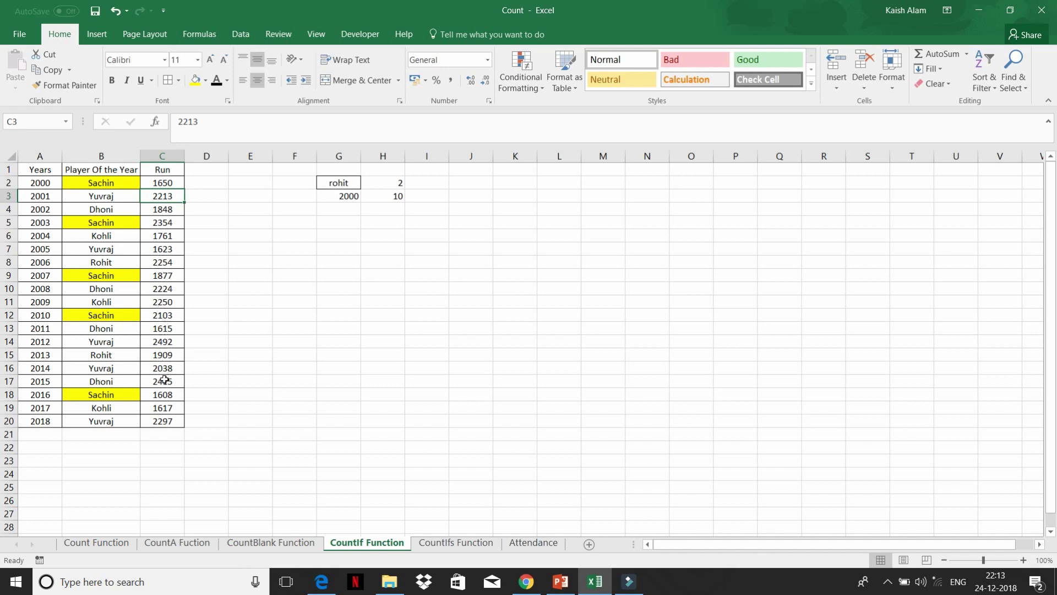
pyautogui.click(382, 196)
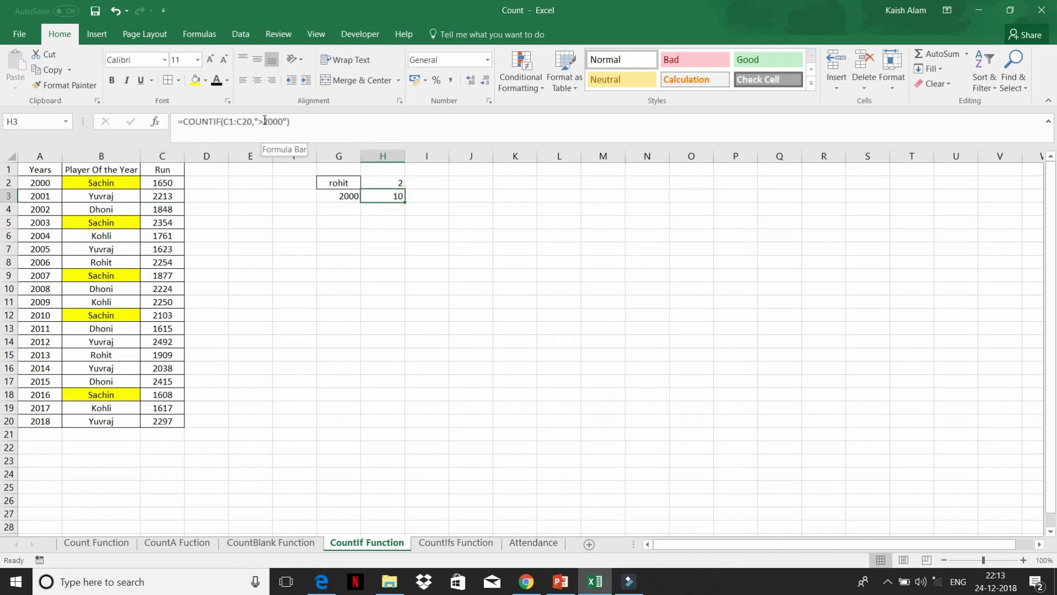
pyautogui.click(260, 122)
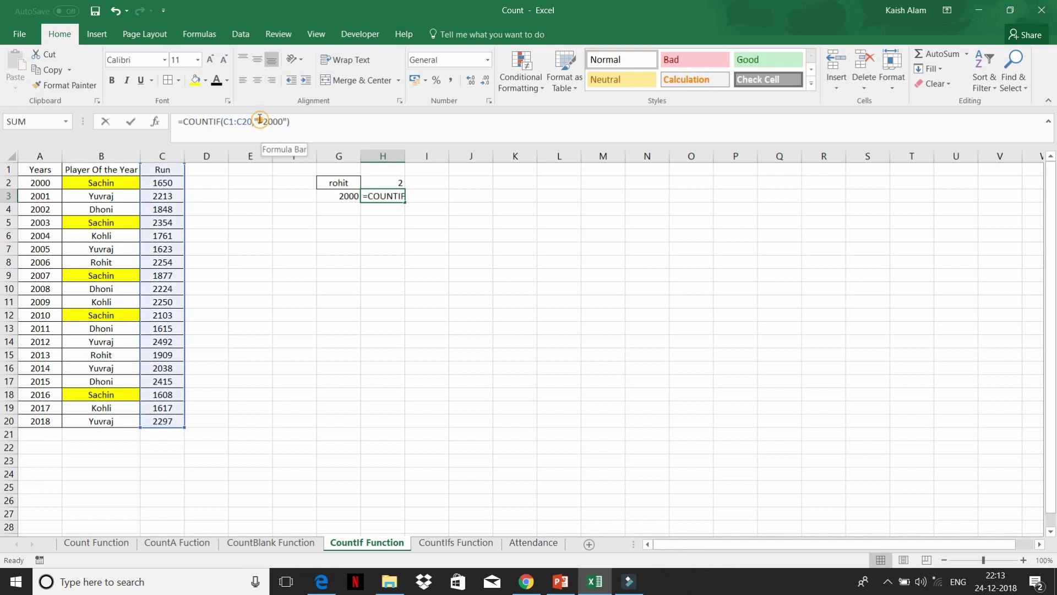
pyautogui.write('=')
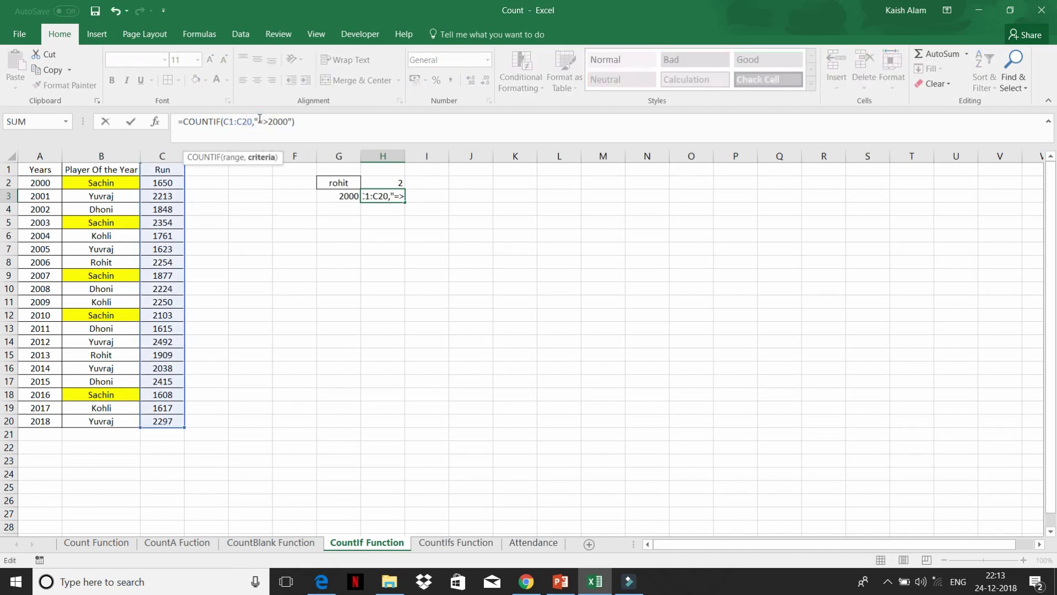
pyautogui.press('Return')
pyautogui.press('Up')
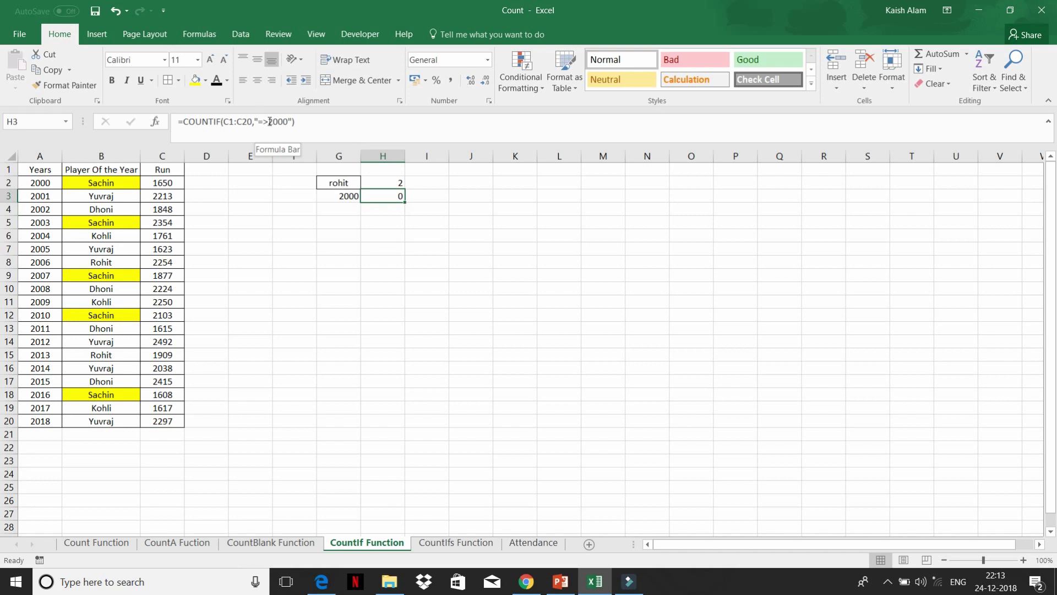
pyautogui.click(264, 121)
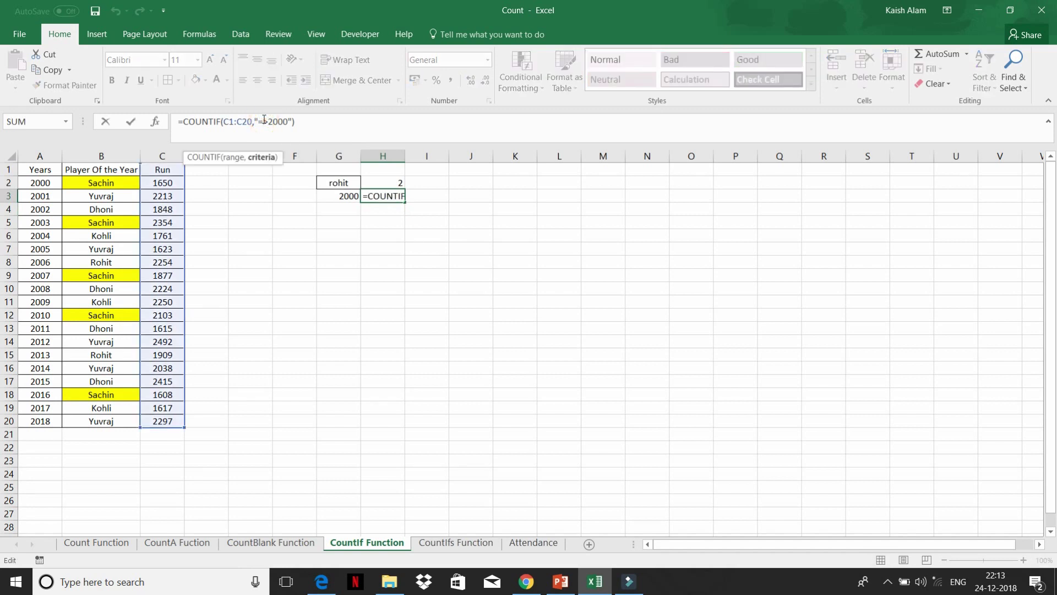
pyautogui.press('BackSpace')
pyautogui.press('Return')
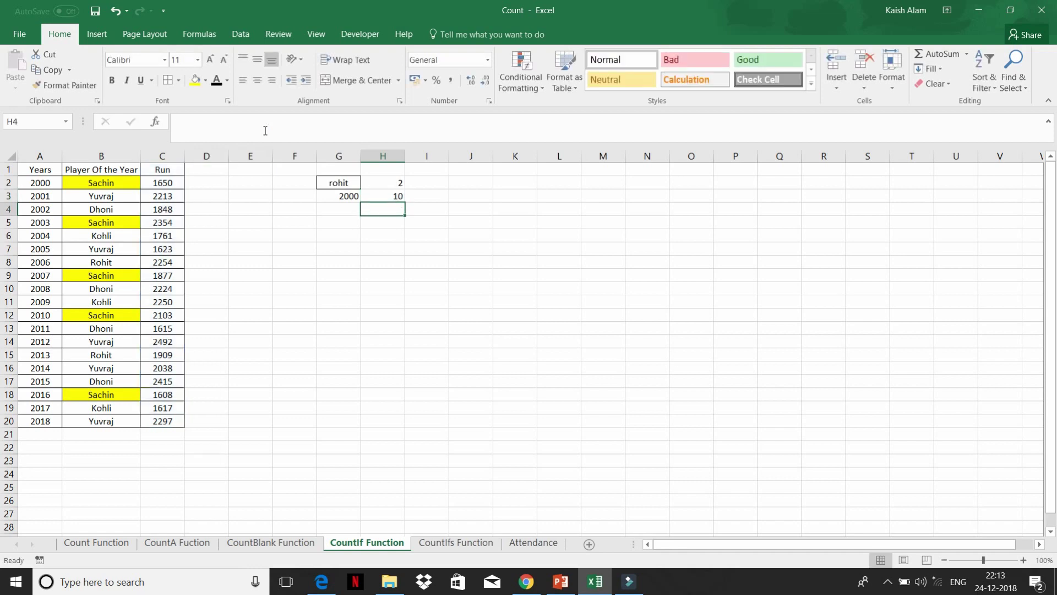
pyautogui.click(378, 193)
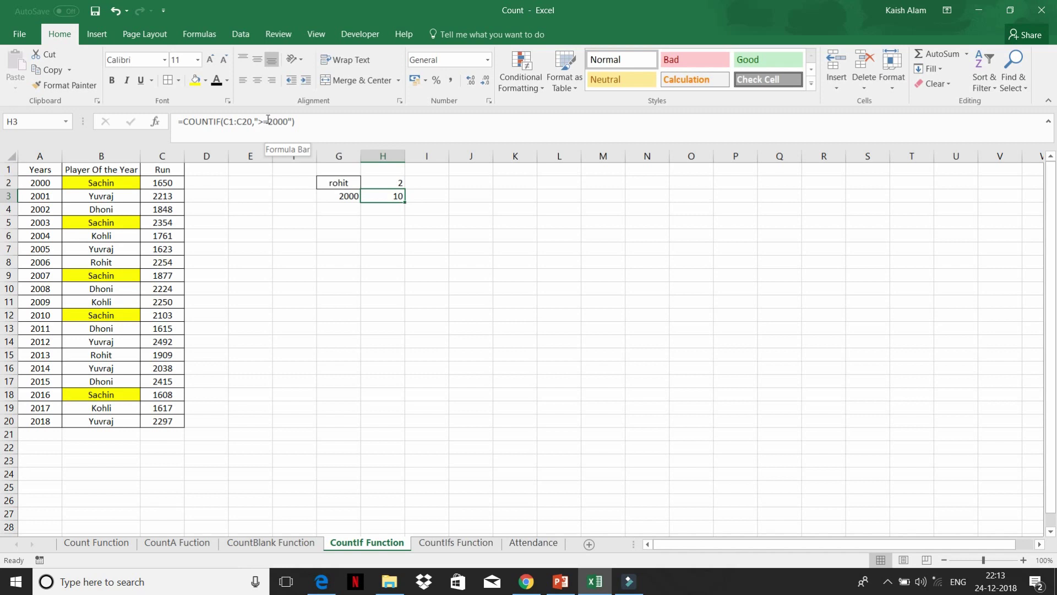
# Rewrite H3's criteria as ">2000" so the count returns 10
pyautogui.click(268, 120)
pyautogui.press('BackSpace')
pyautogui.press('BackSpace')
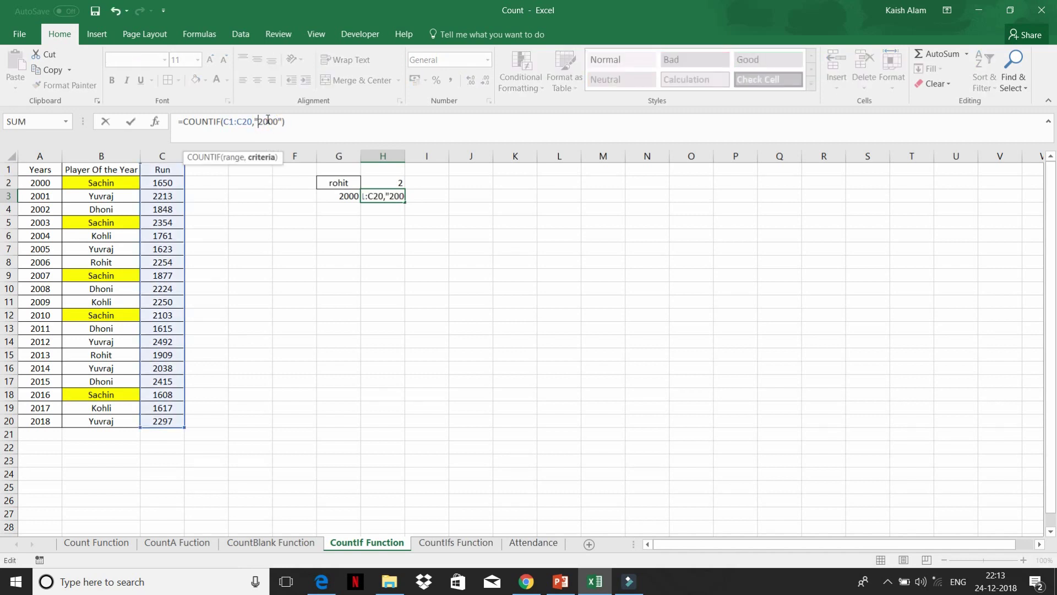
pyautogui.click(289, 119)
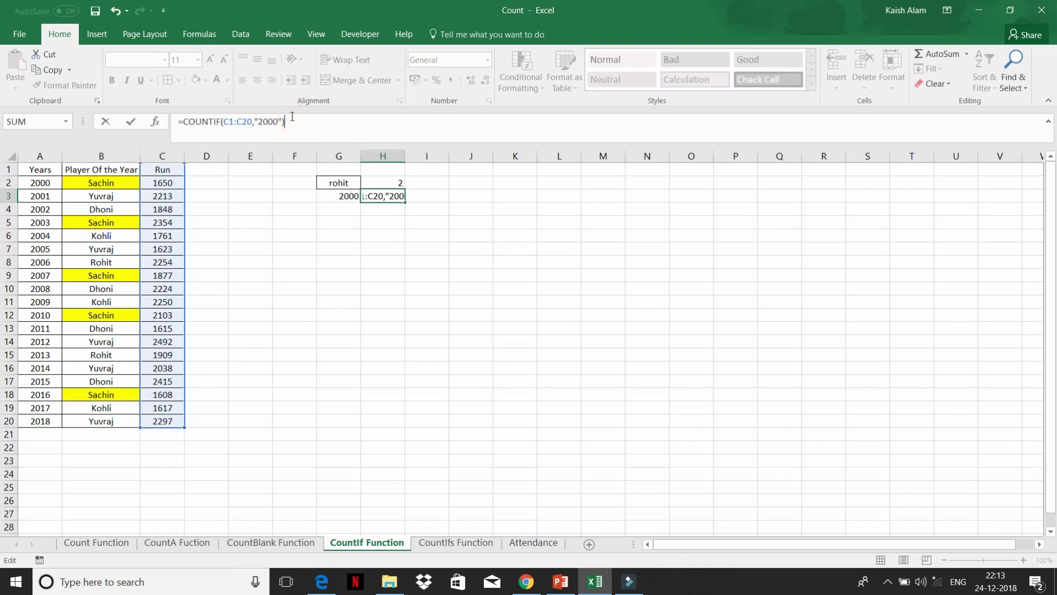
pyautogui.press('BackSpace')
pyautogui.press('BackSpace')
pyautogui.press('BackSpace')
pyautogui.press('BackSpace')
pyautogui.press('BackSpace')
pyautogui.press('BackSpace')
pyautogui.press('BackSpace')
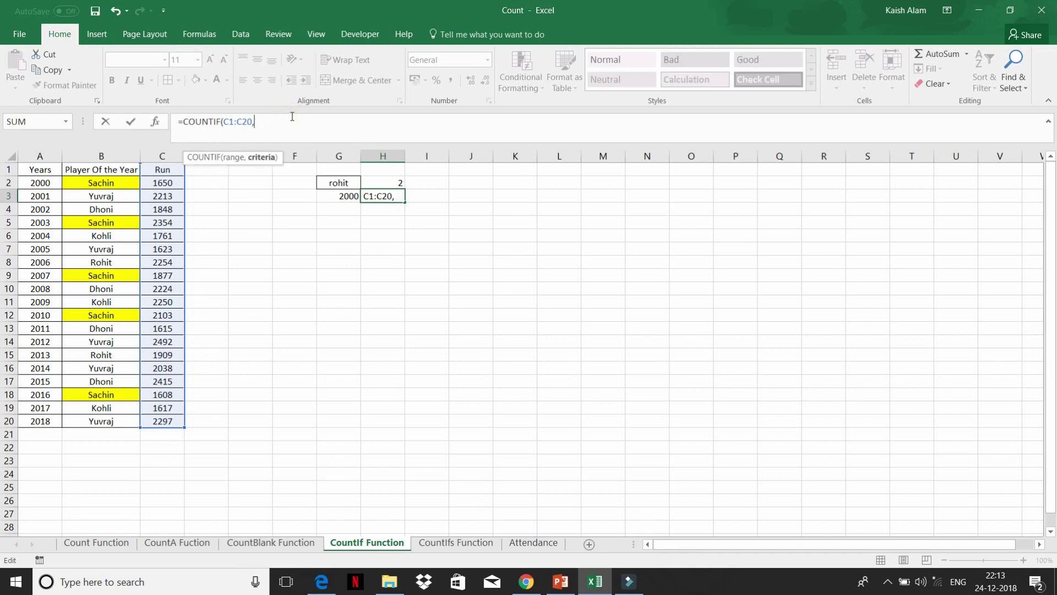
pyautogui.write('>')
pyautogui.write('2000')
pyautogui.press('Return')
pyautogui.press('Return')
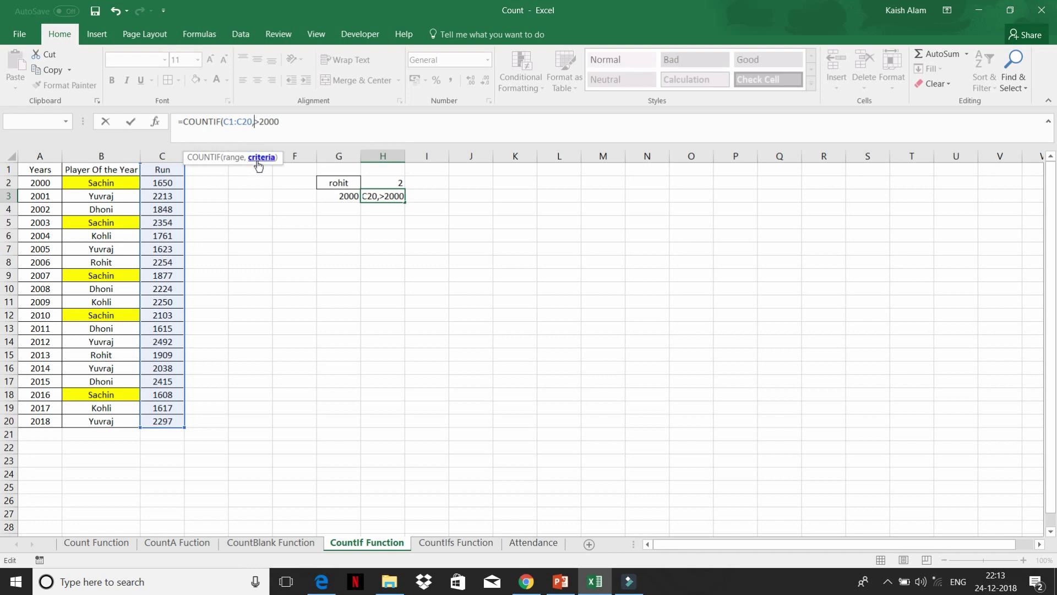
pyautogui.write('"')
pyautogui.click(301, 123)
pyautogui.press('Return')
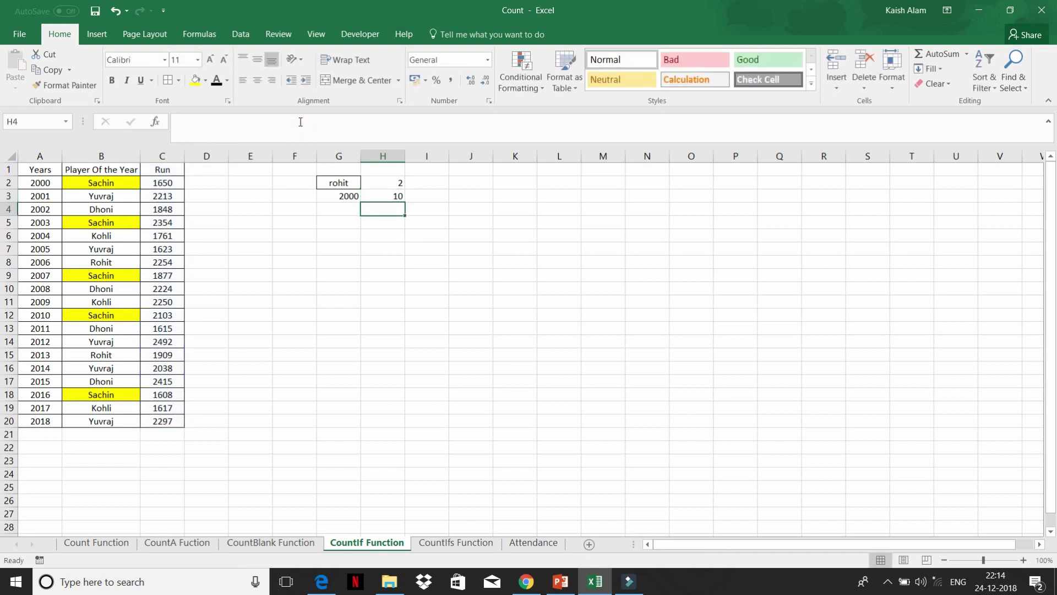
pyautogui.press('Up')
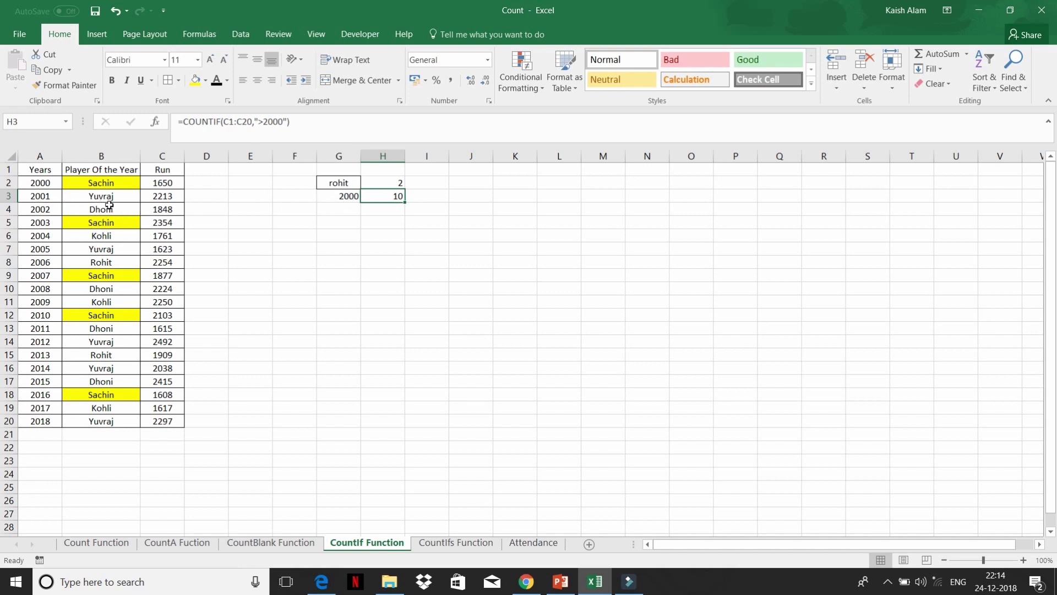
# Check rohit in G2 and H2's =COUNTIF(B1:B20,G2), then go to the CountIfs Function sheet
pyautogui.click(346, 181)
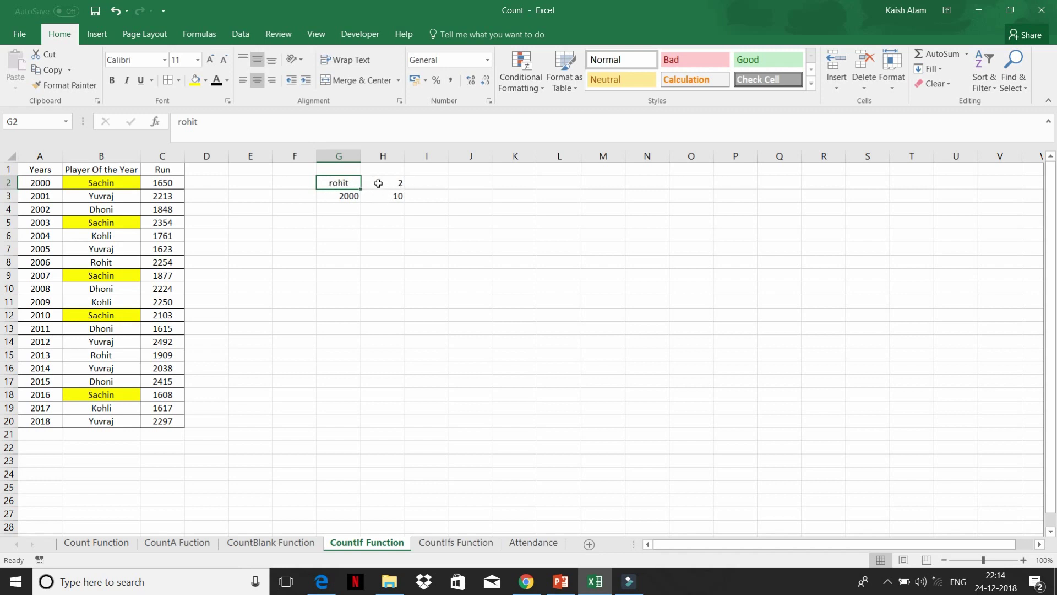
pyautogui.click(380, 183)
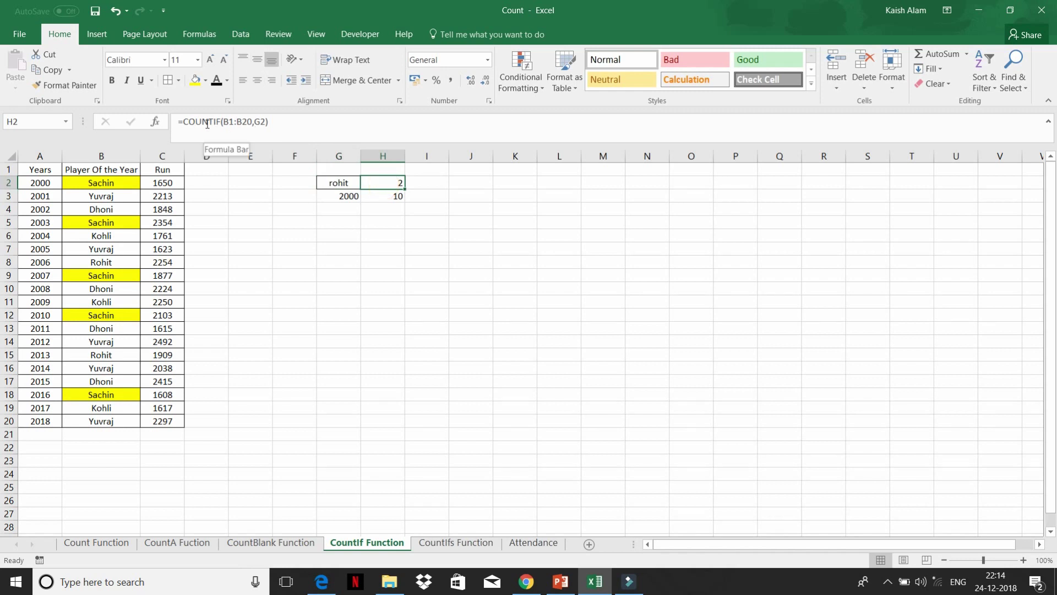
pyautogui.click(258, 122)
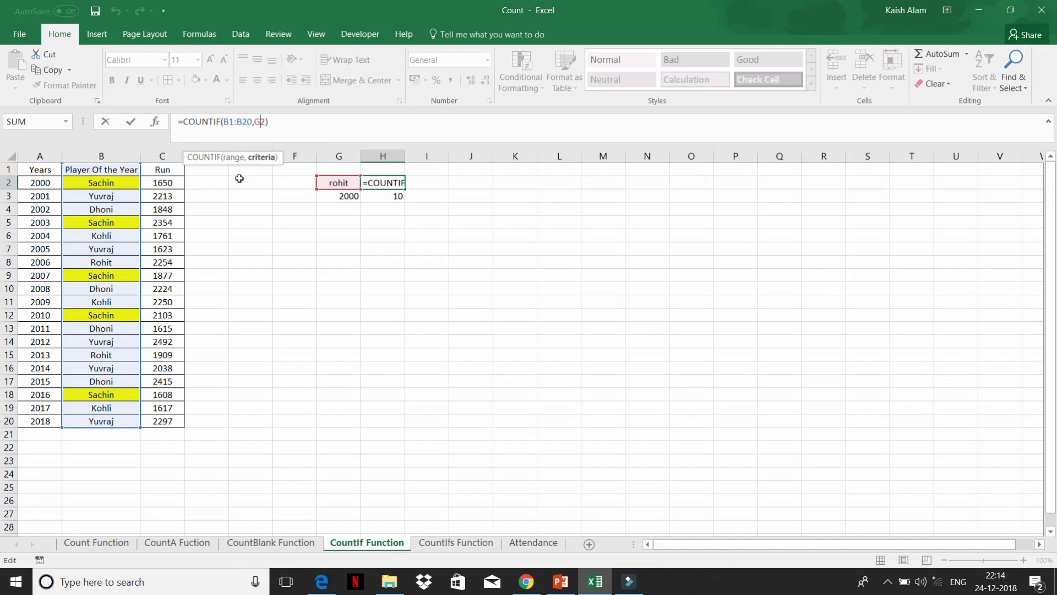
pyautogui.hotkey('ctrl', 'Return')
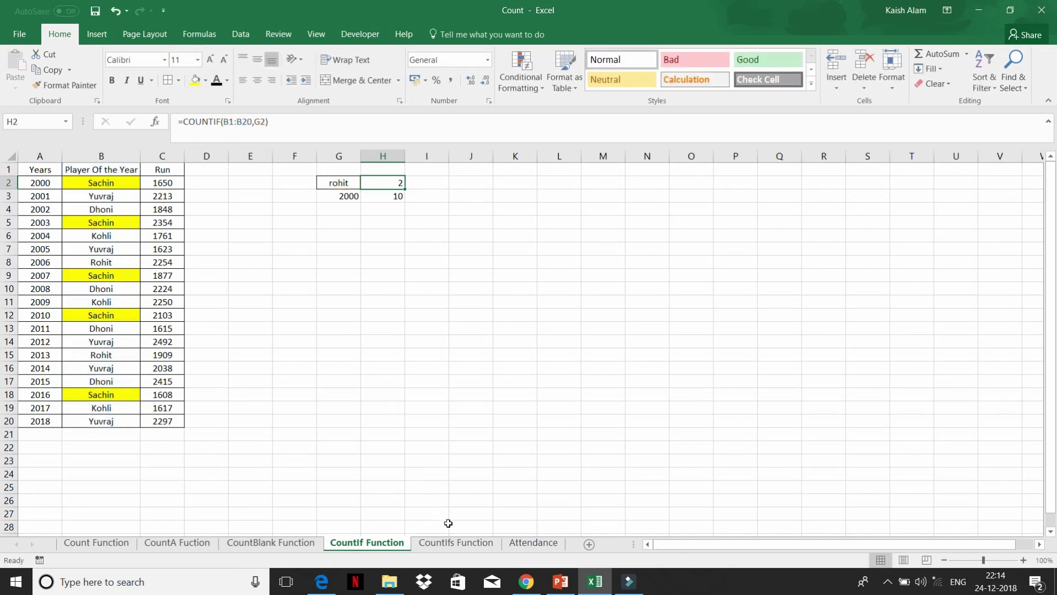
pyautogui.click(460, 549)
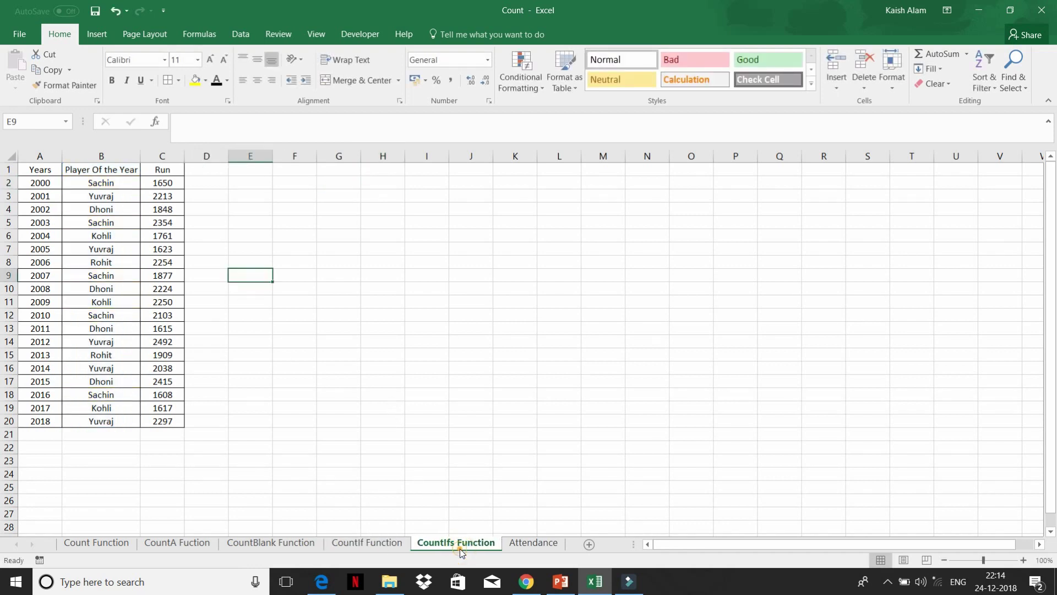
# Start a COUNTIFS formula in F2, picking it from the =countif suggestions
pyautogui.click(300, 180)
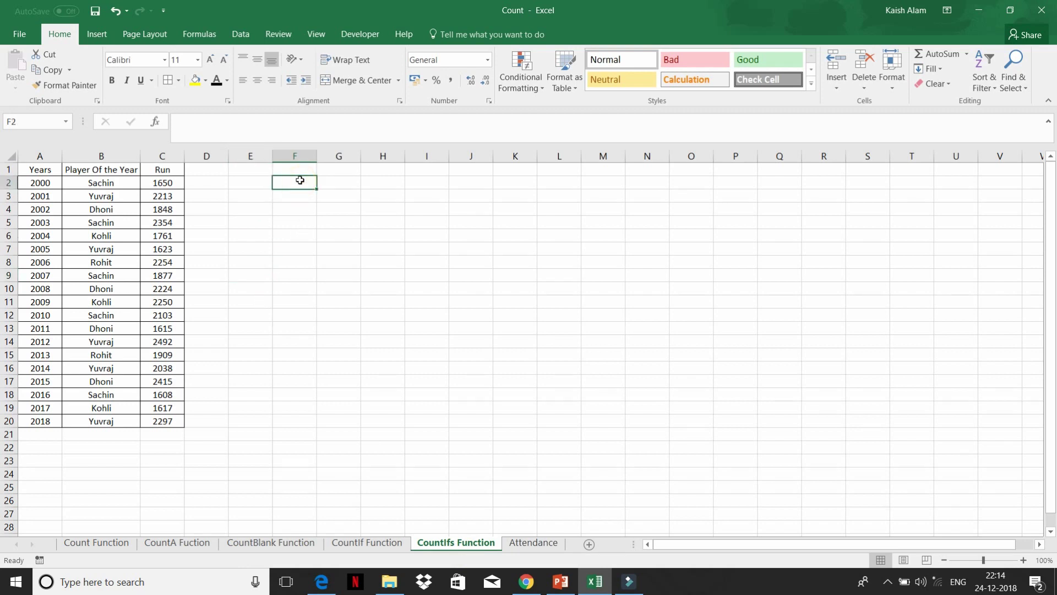
pyautogui.write('=c')
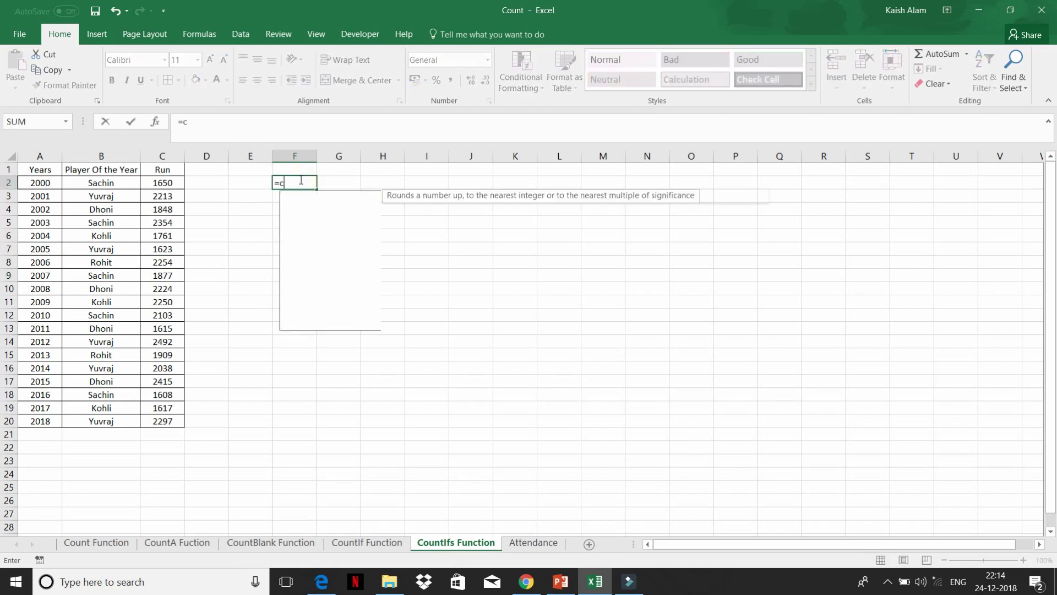
pyautogui.write('ount')
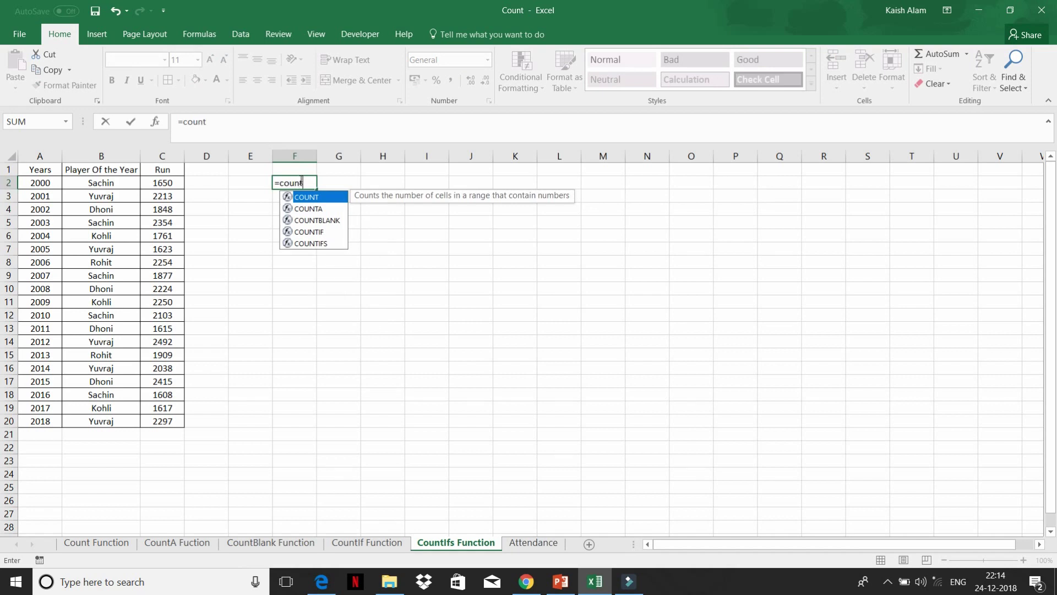
pyautogui.write('if')
pyautogui.press('Down')
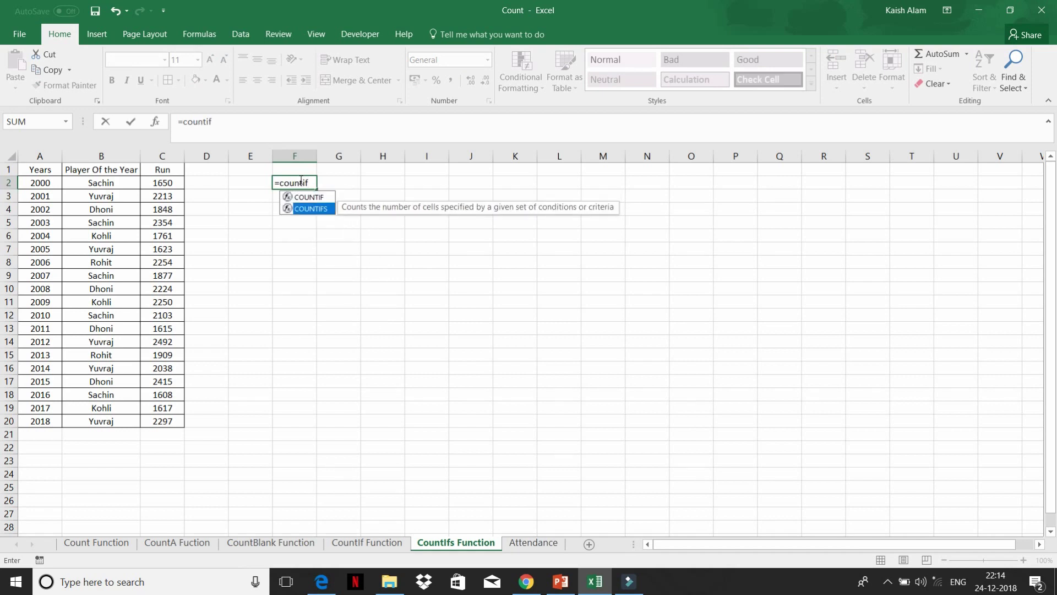
pyautogui.press('Tab')
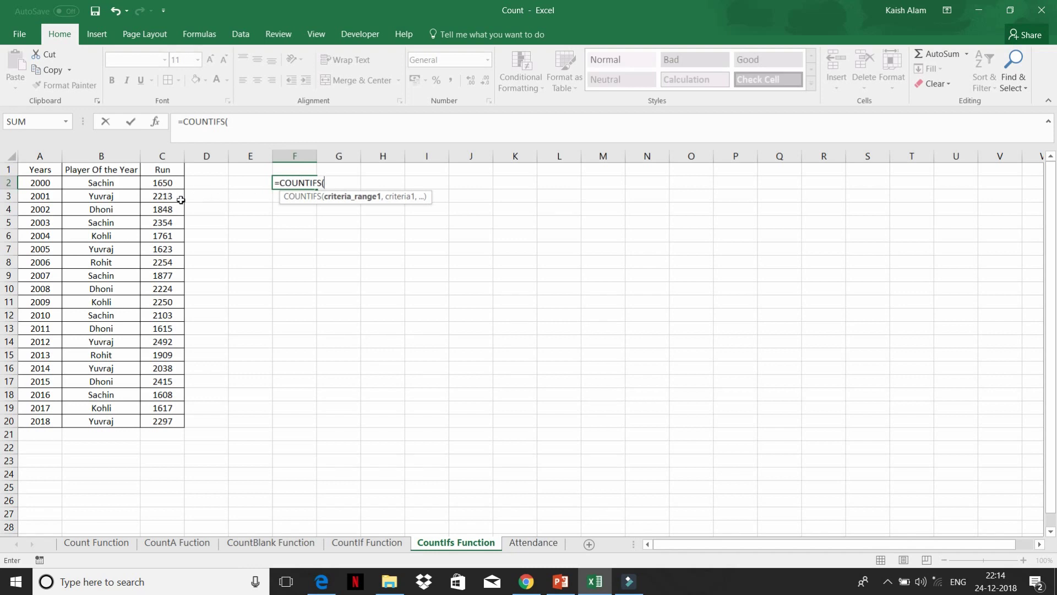
# Use the Run column C1:C20 as the first range with the criterion ">2000"
pyautogui.click(103, 165)
pyautogui.hotkey('ctrl', 'shift', 'Down')
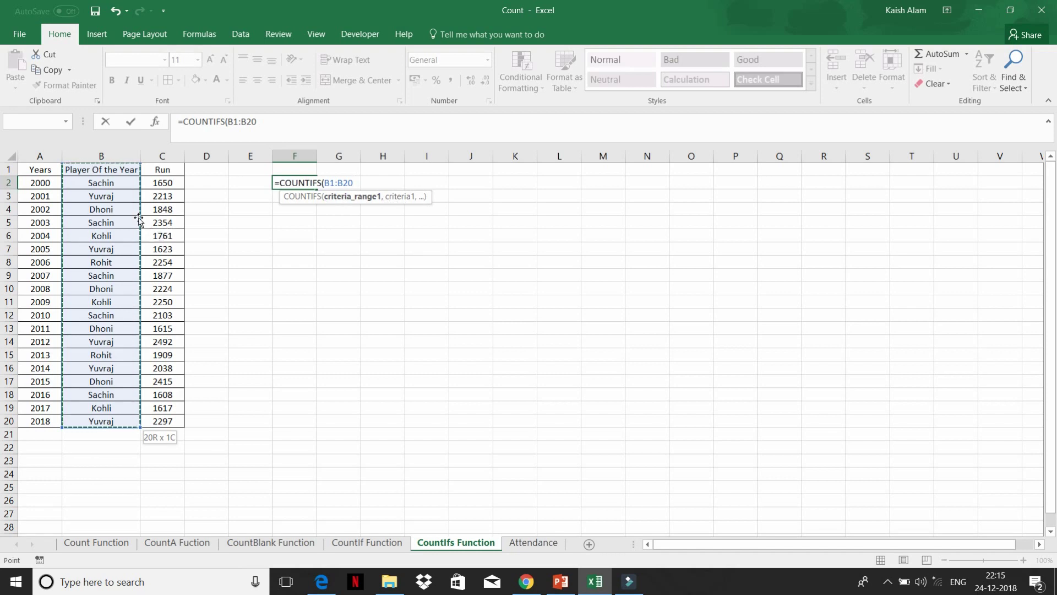
pyautogui.moveTo(108, 183); pyautogui.dragTo(39, 183)
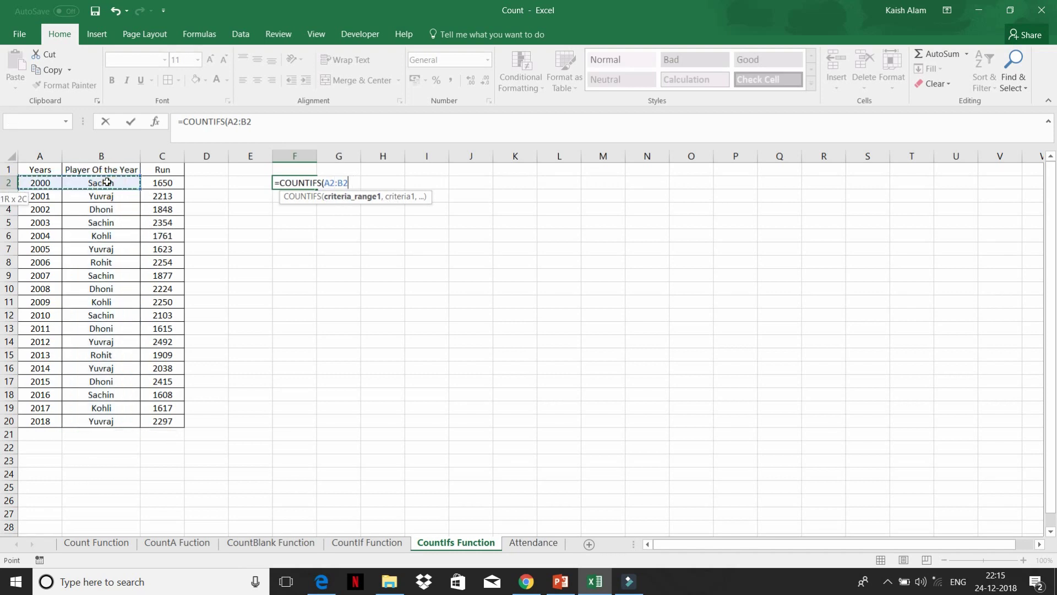
pyautogui.click(108, 182)
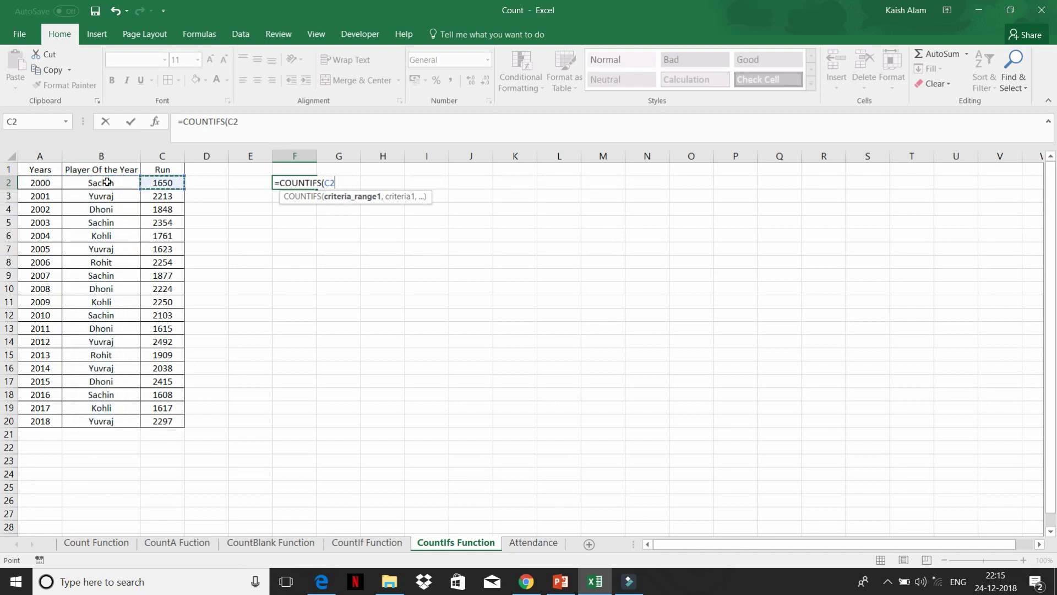
pyautogui.hotkey('ctrl', 'shift', 'Down')
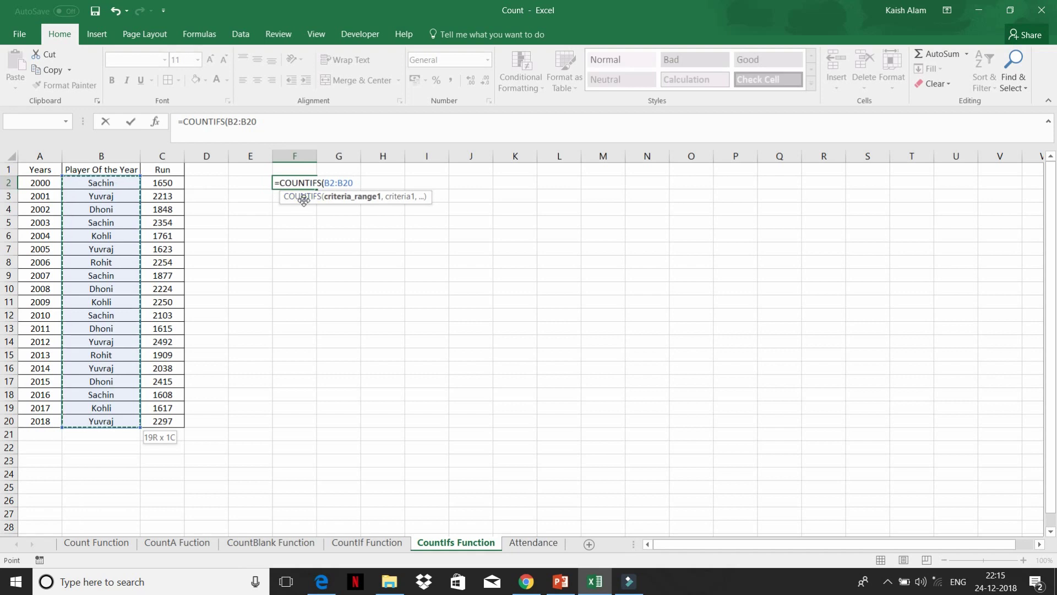
pyautogui.click(163, 169)
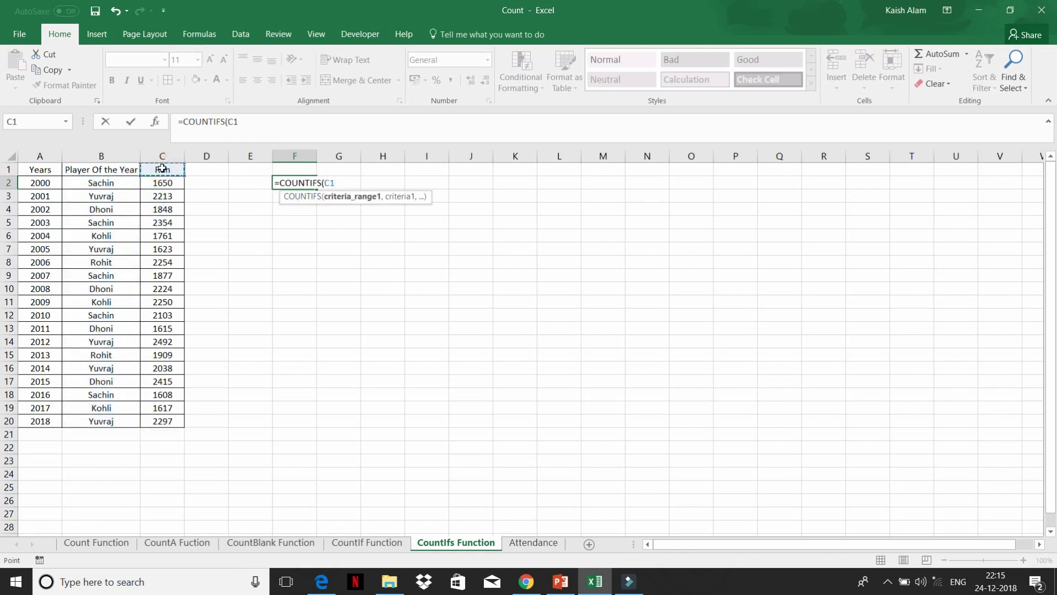
pyautogui.hotkey('ctrl', 'shift', 'Down')
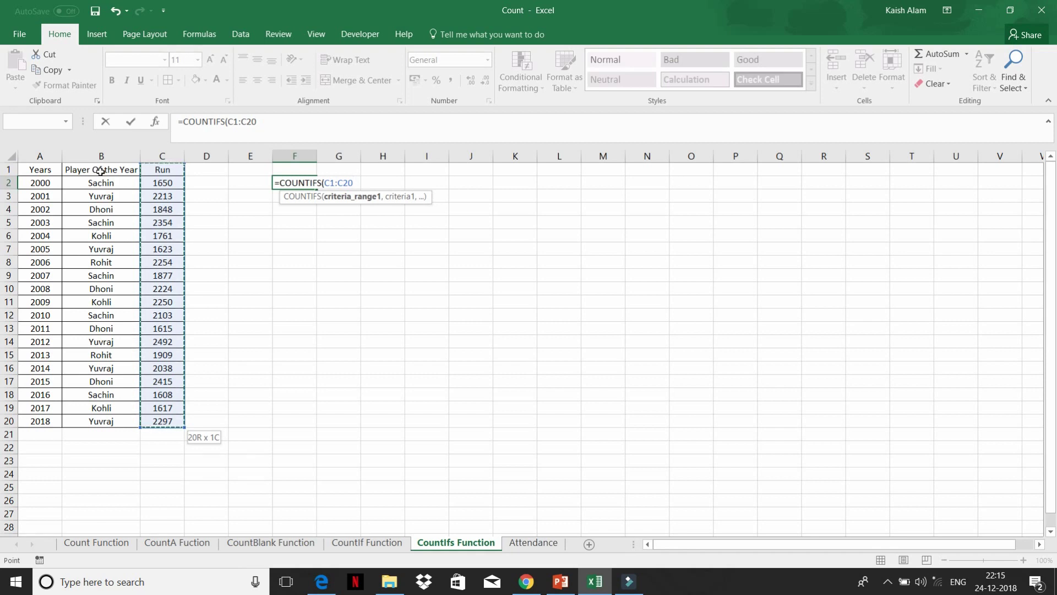
pyautogui.write(',"')
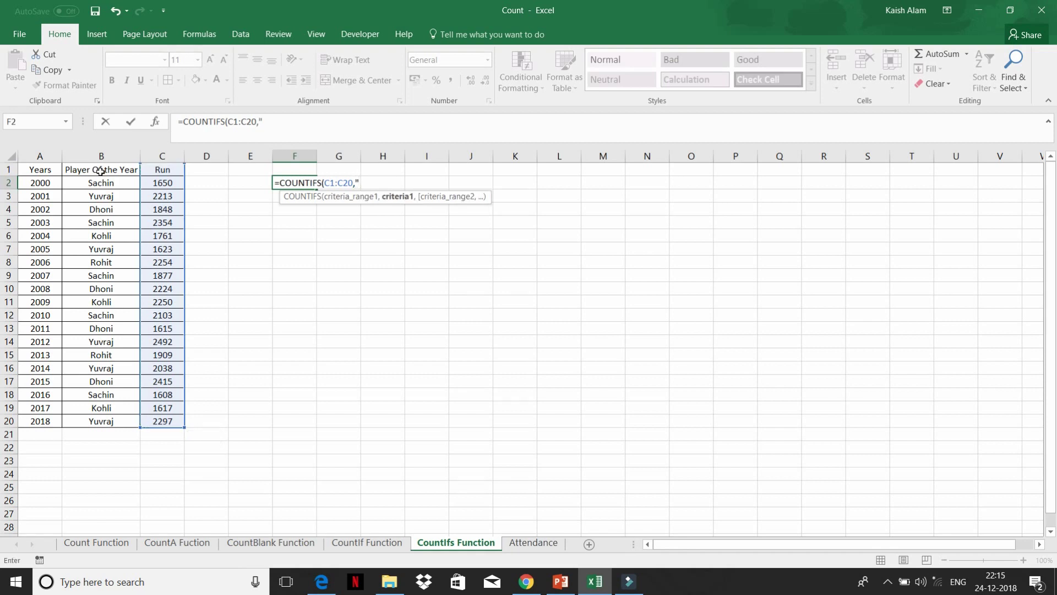
pyautogui.write('>2')
pyautogui.write('000"')
pyautogui.write(',')
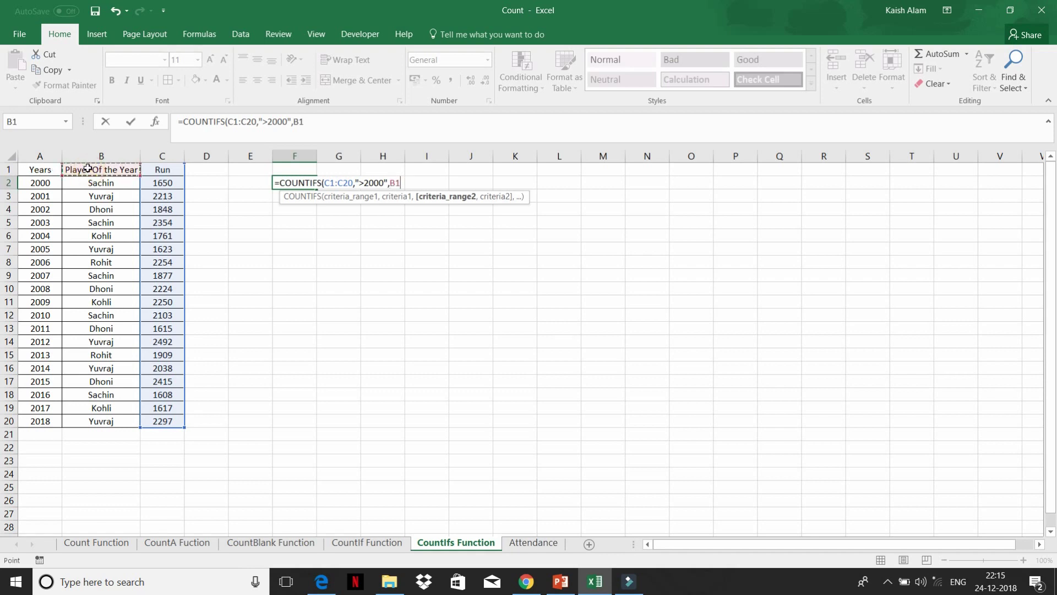
# Add B1:B20 with criterion "Sachin" as the second condition and commit the formula, returning 2
pyautogui.moveTo(102, 182); pyautogui.dragTo(101, 420)
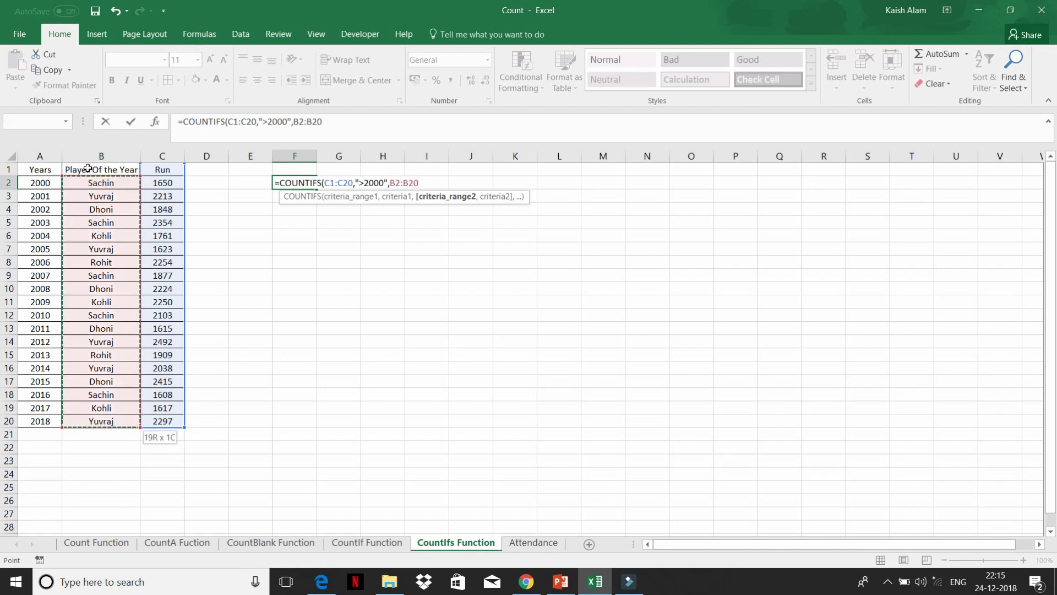
pyautogui.moveTo(87, 168); pyautogui.dragTo(87, 167)
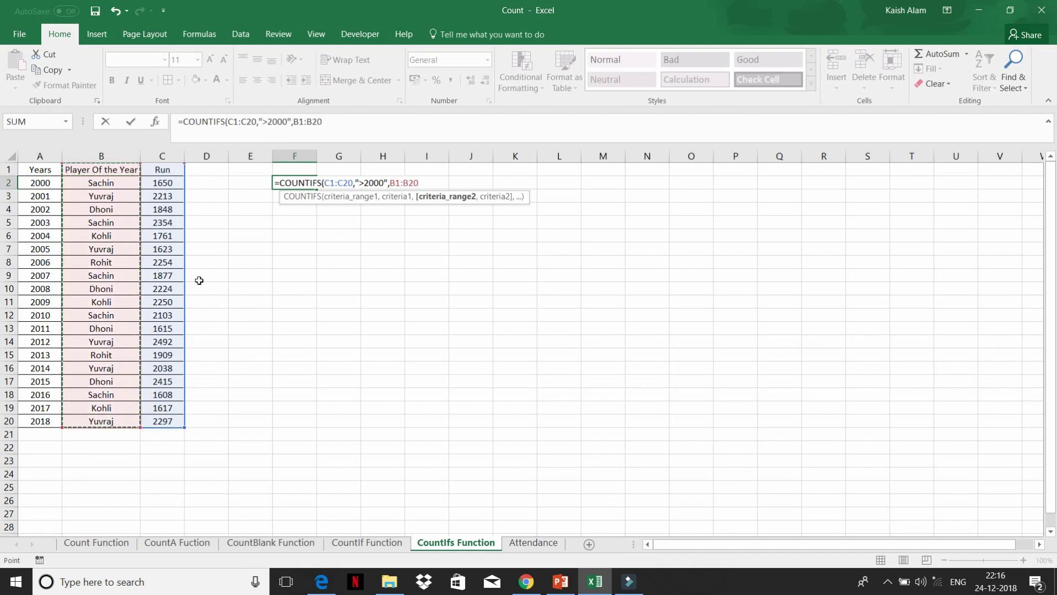
pyautogui.write(',')
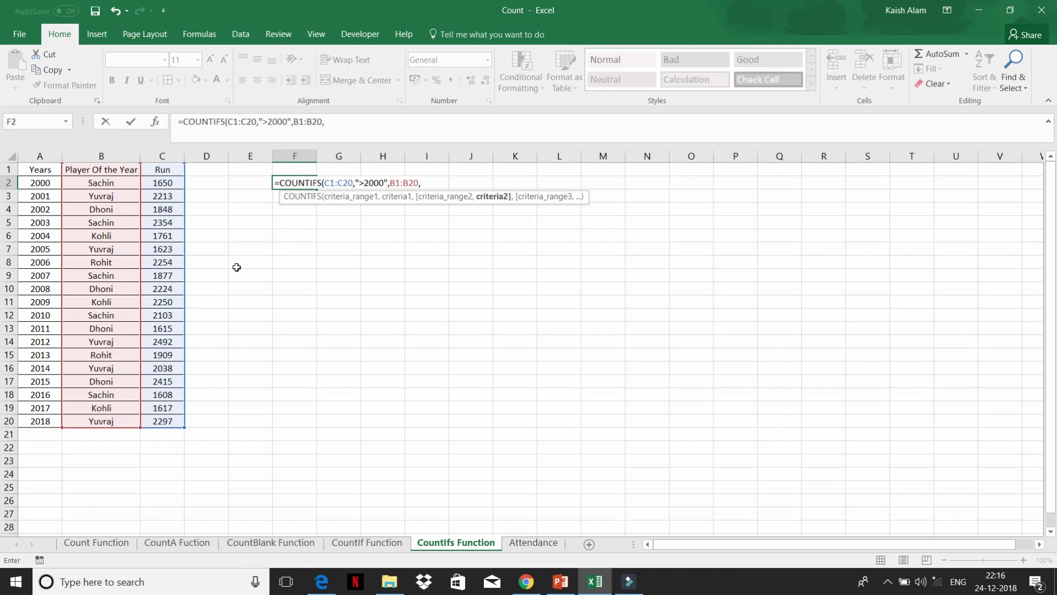
pyautogui.write('"')
pyautogui.write('Sachin')
pyautogui.write('"')
pyautogui.write(')')
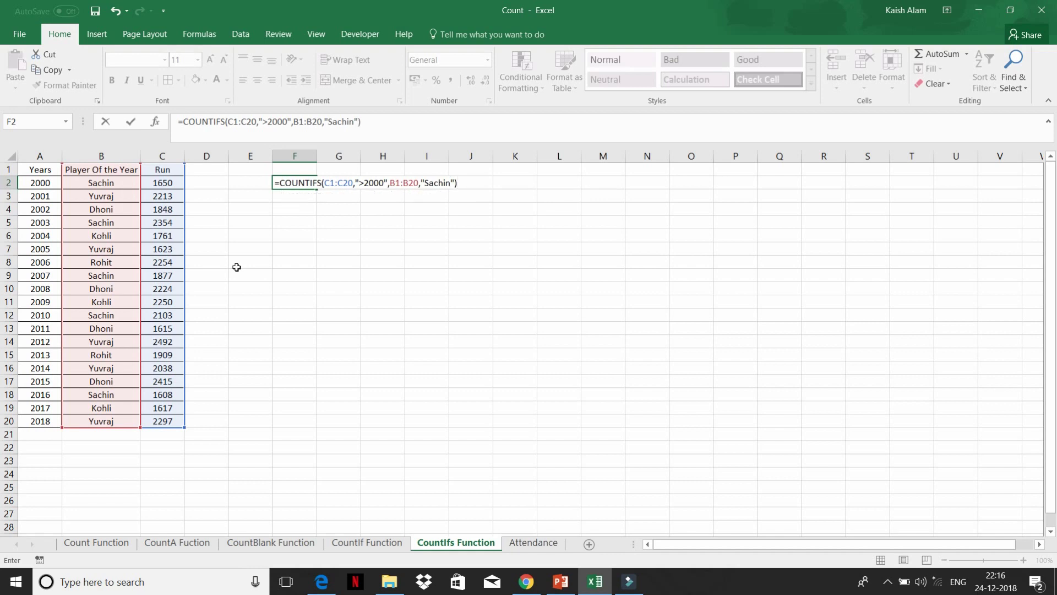
pyautogui.hotkey('ctrl', 'Return')
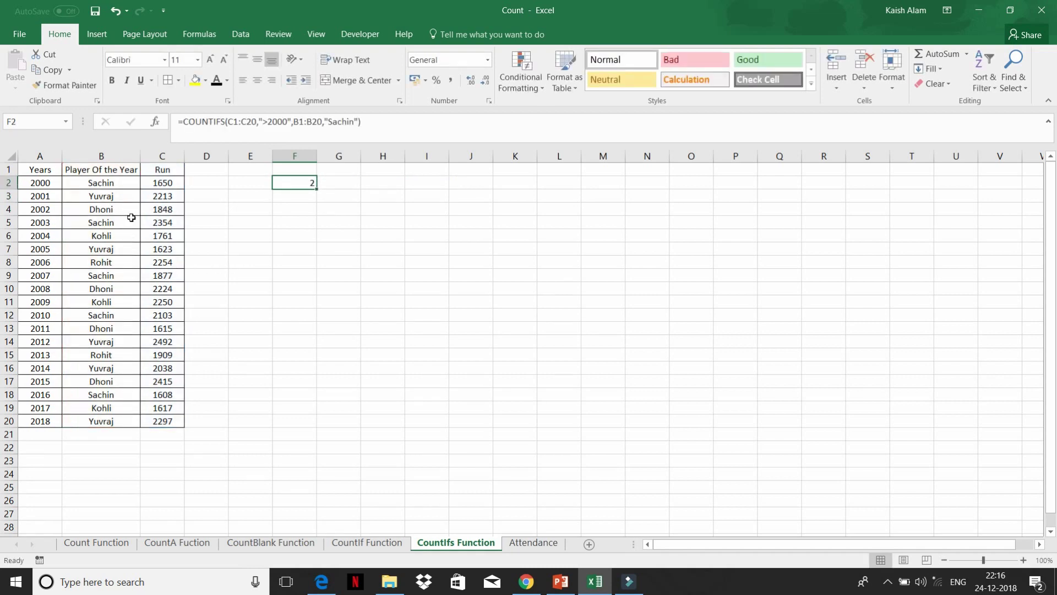
# Check the Sachin entries in B2, B5 and B12, then reopen F2's formula for editing
pyautogui.click(113, 187)
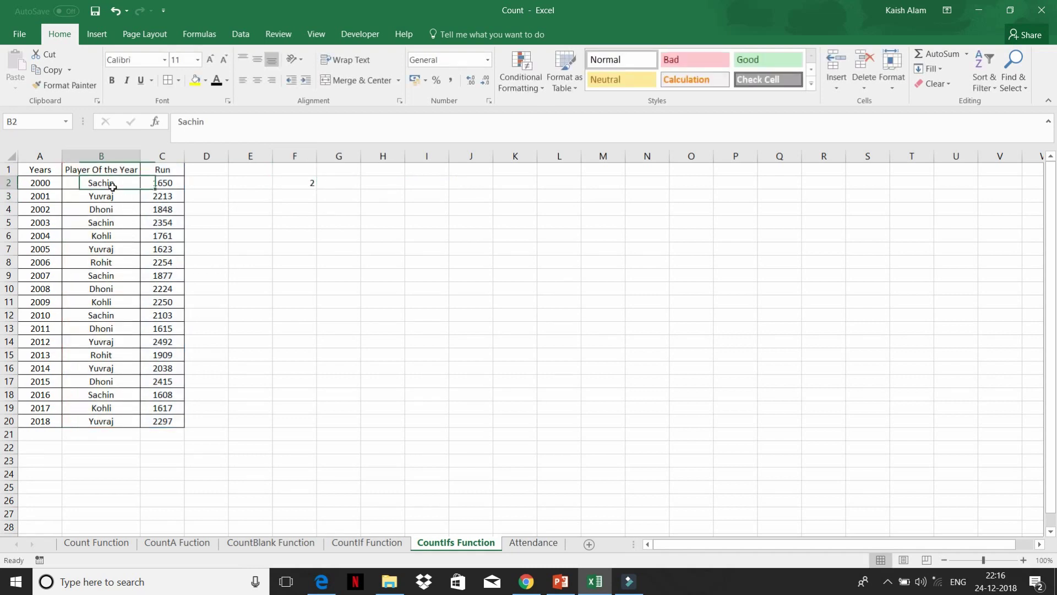
pyautogui.click(111, 222)
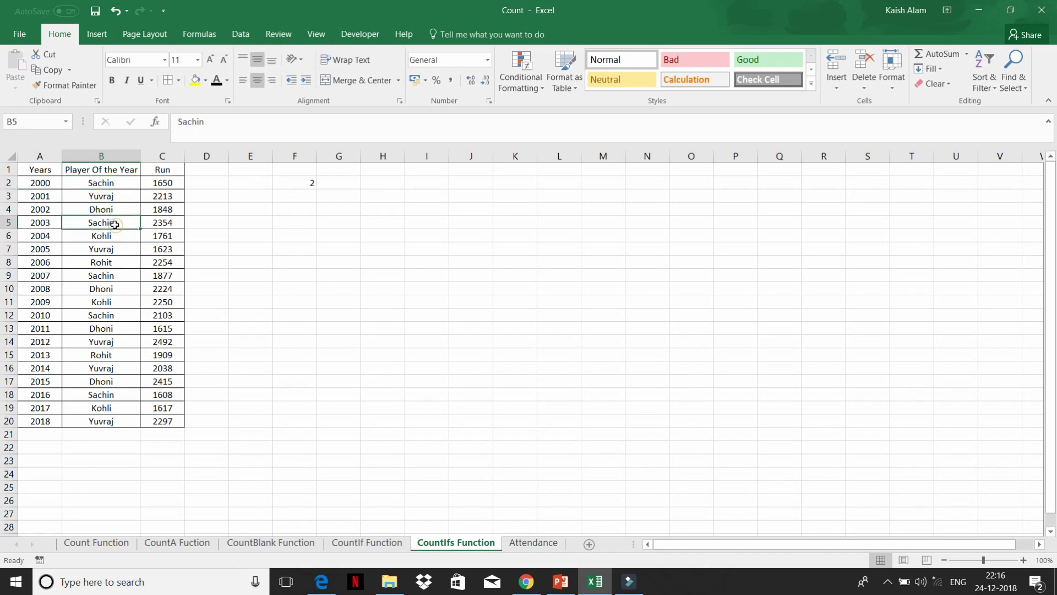
pyautogui.click(108, 316)
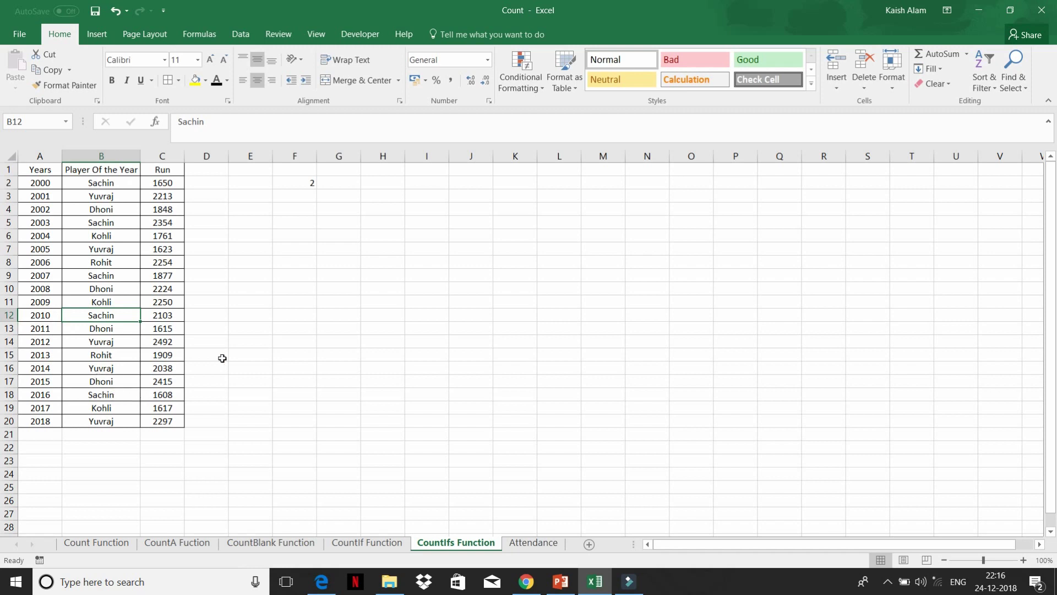
pyautogui.click(295, 181)
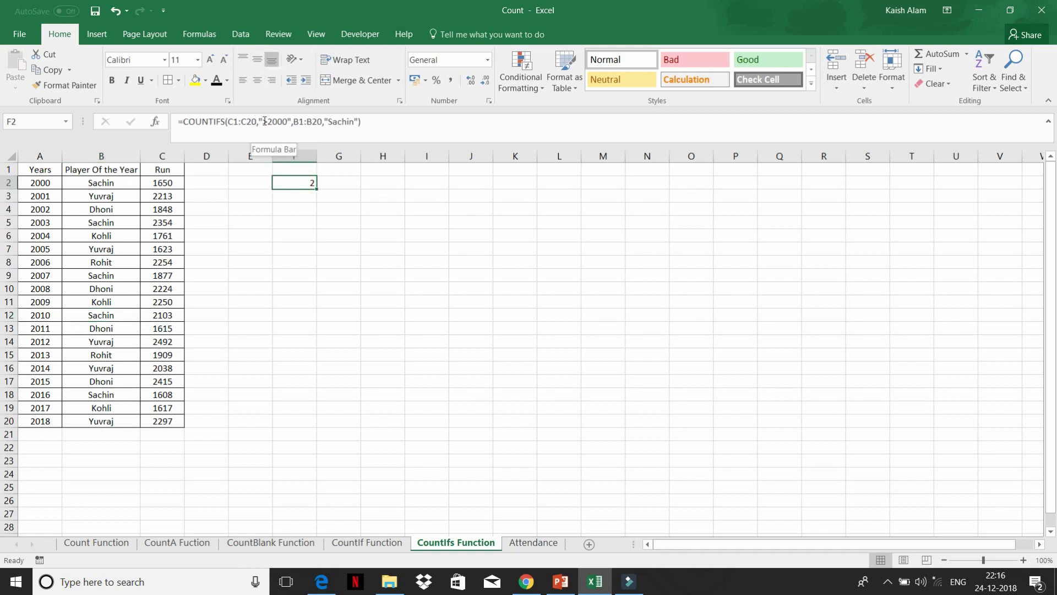
pyautogui.click(374, 123)
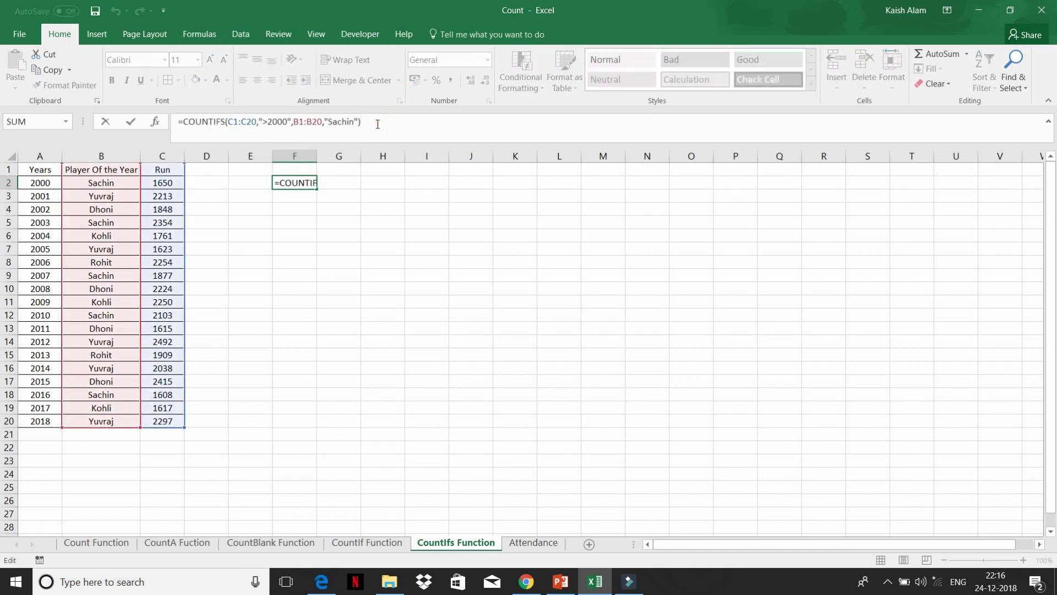
# Add a third condition to F2's COUNTIFS: range A1:A20 with criterion ">2010"
pyautogui.press('BackSpace')
pyautogui.write(',')
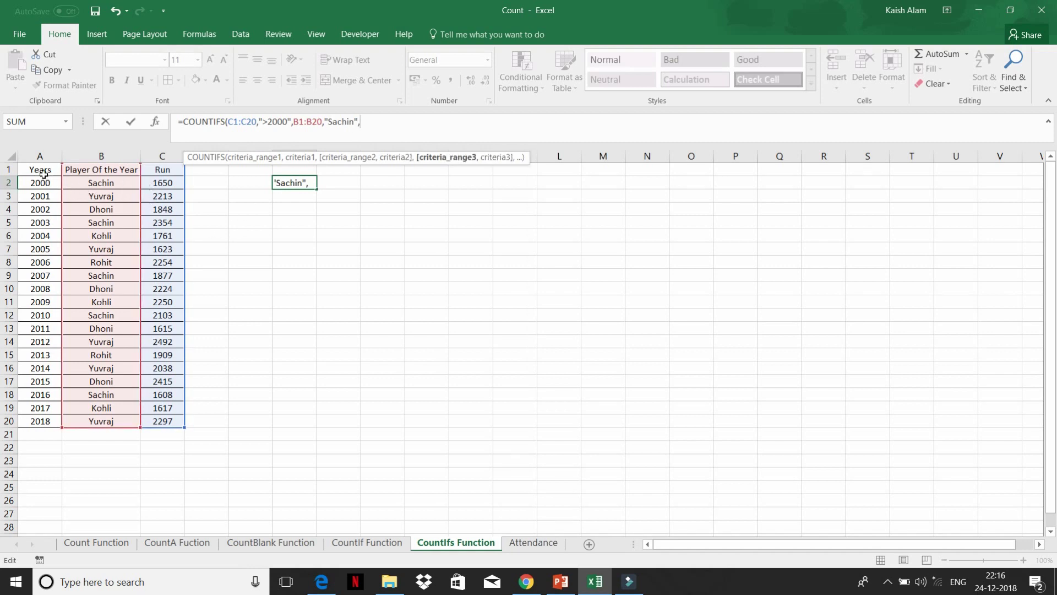
pyautogui.click(39, 170)
pyautogui.hotkey('ctrl', 'shift', 'Down')
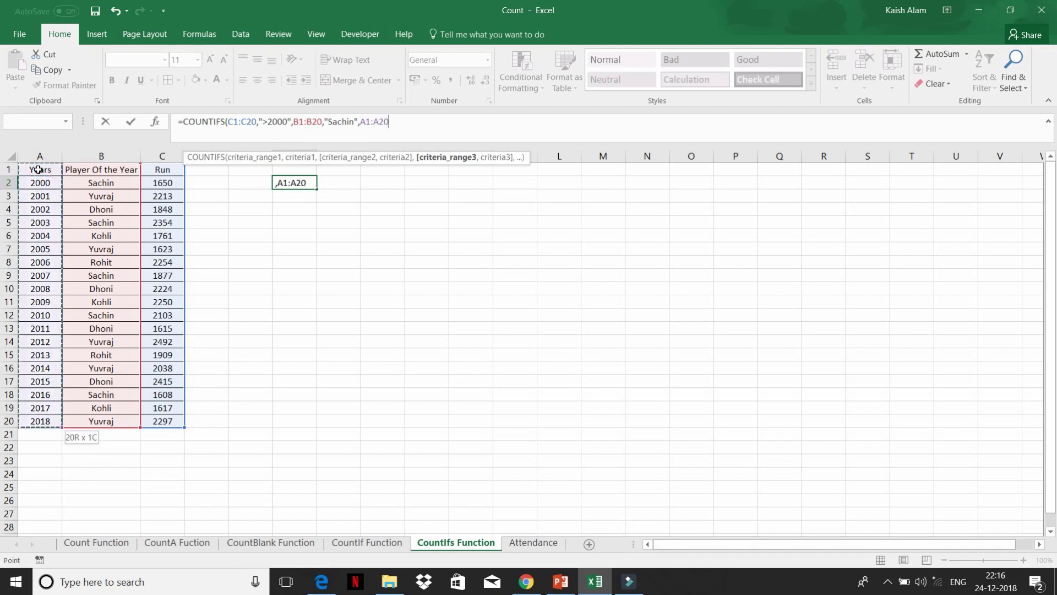
pyautogui.write(',"')
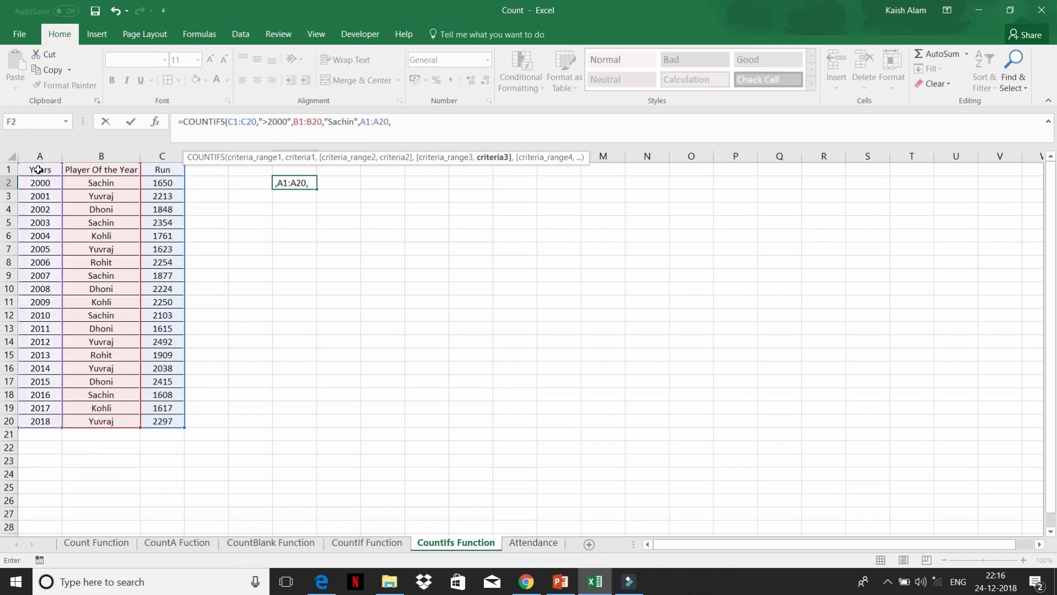
pyautogui.write('>')
pyautogui.write('2')
pyautogui.write('01')
pyautogui.write('0"')
pyautogui.write(')')
pyautogui.press('Return')
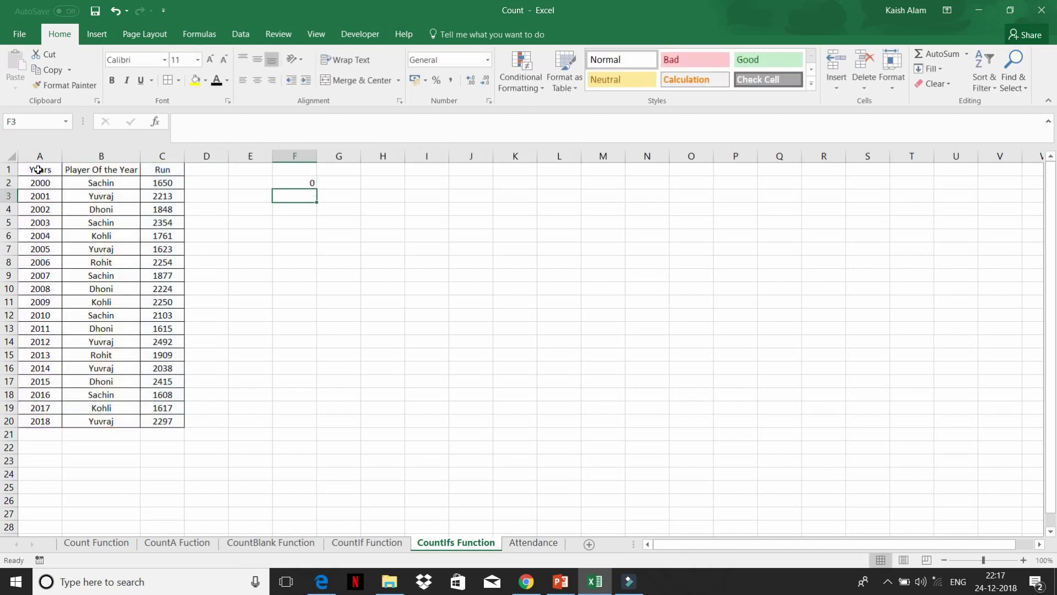
pyautogui.press('Up')
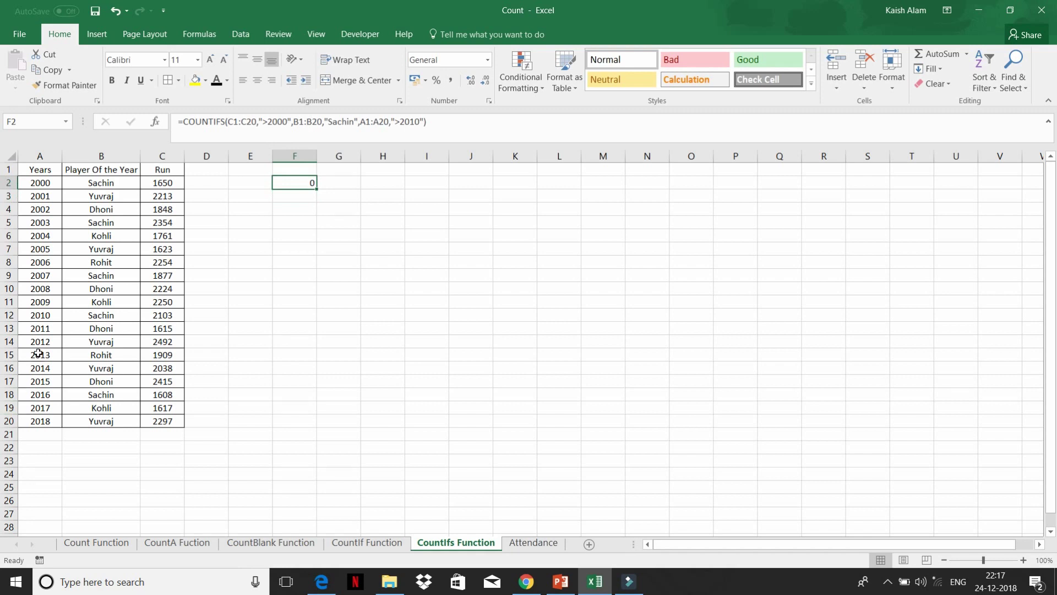
# Change the year criterion to ">=2010" so the count includes 2010, returning 1
pyautogui.click(38, 318)
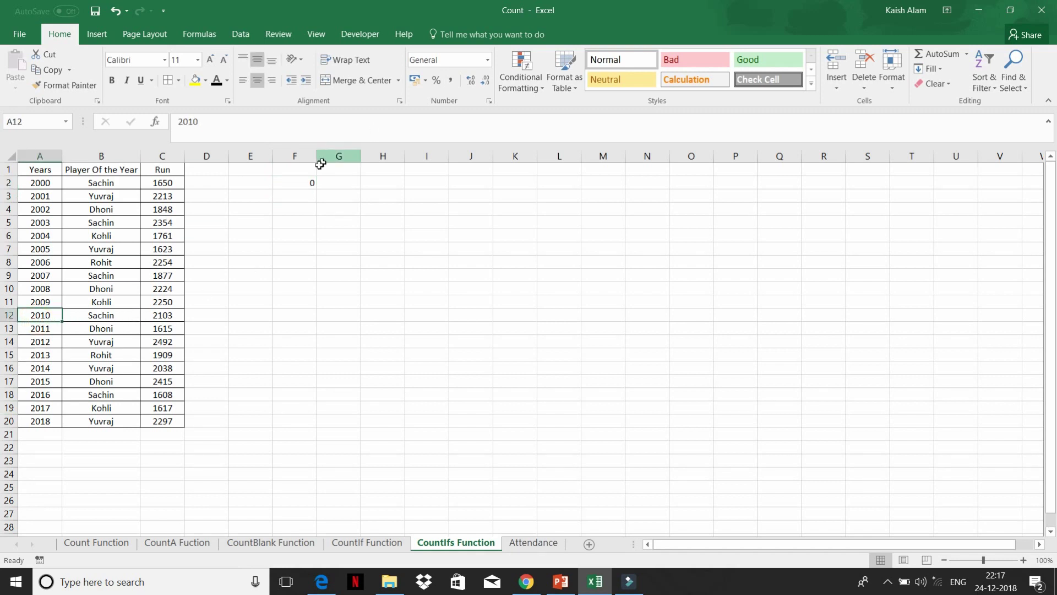
pyautogui.click(306, 179)
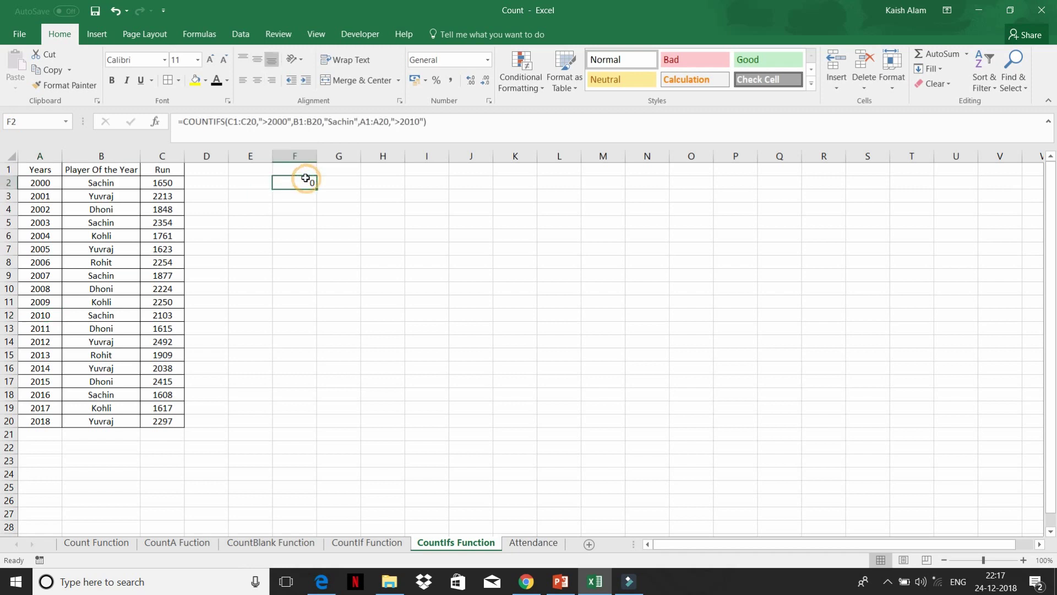
pyautogui.click(397, 119)
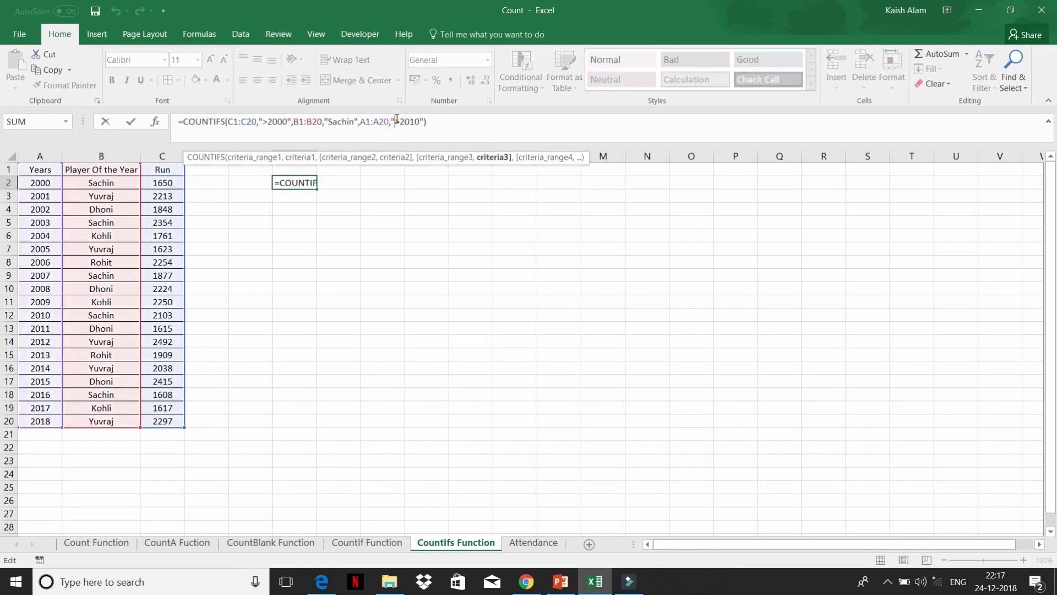
pyautogui.write('>=')
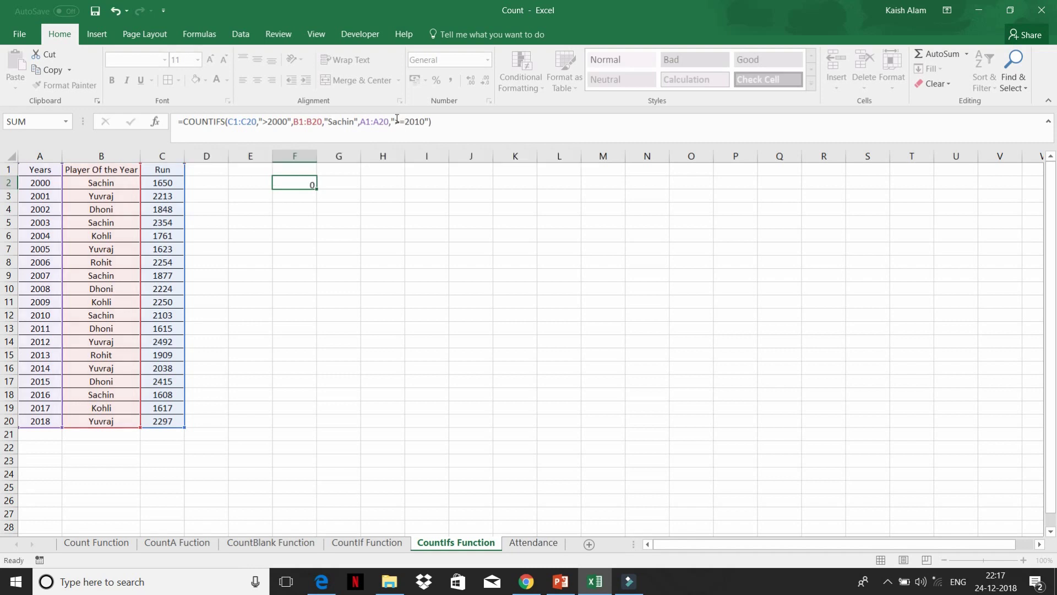
pyautogui.press('Return')
pyautogui.press('Up')
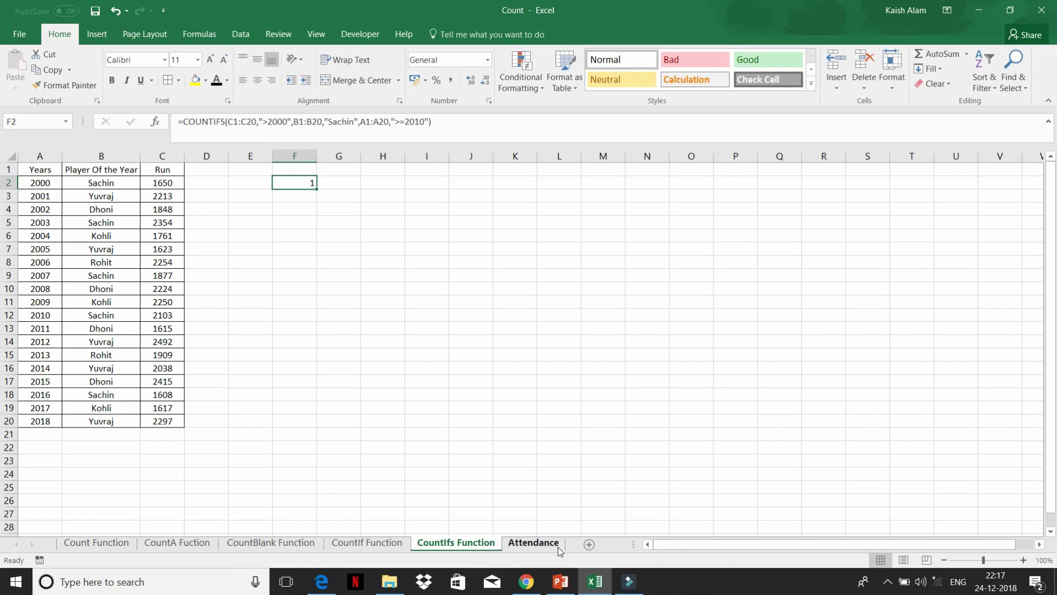
# On the Attendance sheet, review the legend codes P, HP, WOP, Half Day, Week Off, A and PL
pyautogui.click(541, 546)
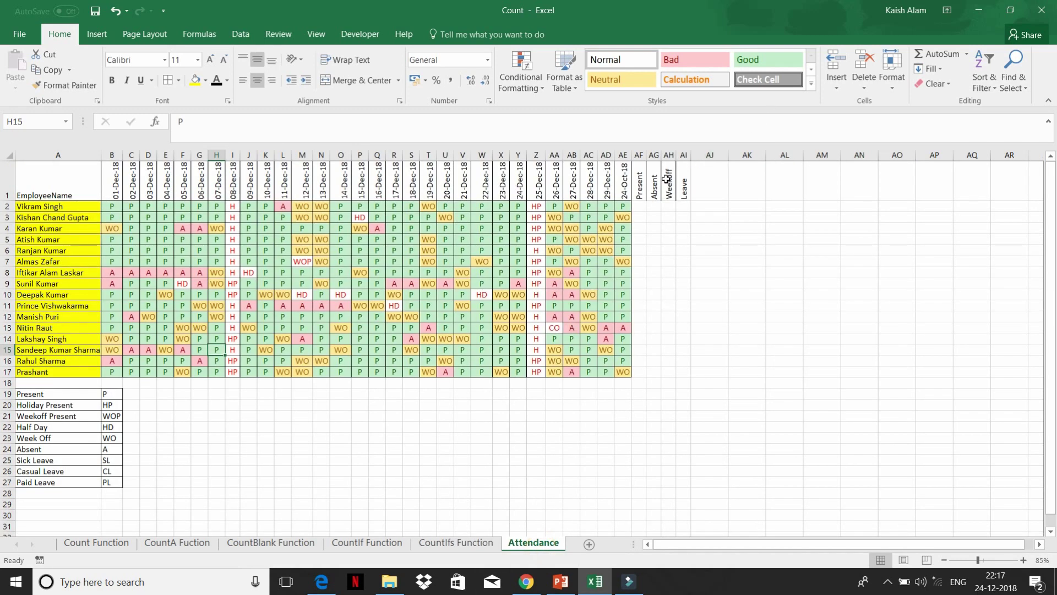
pyautogui.click(643, 207)
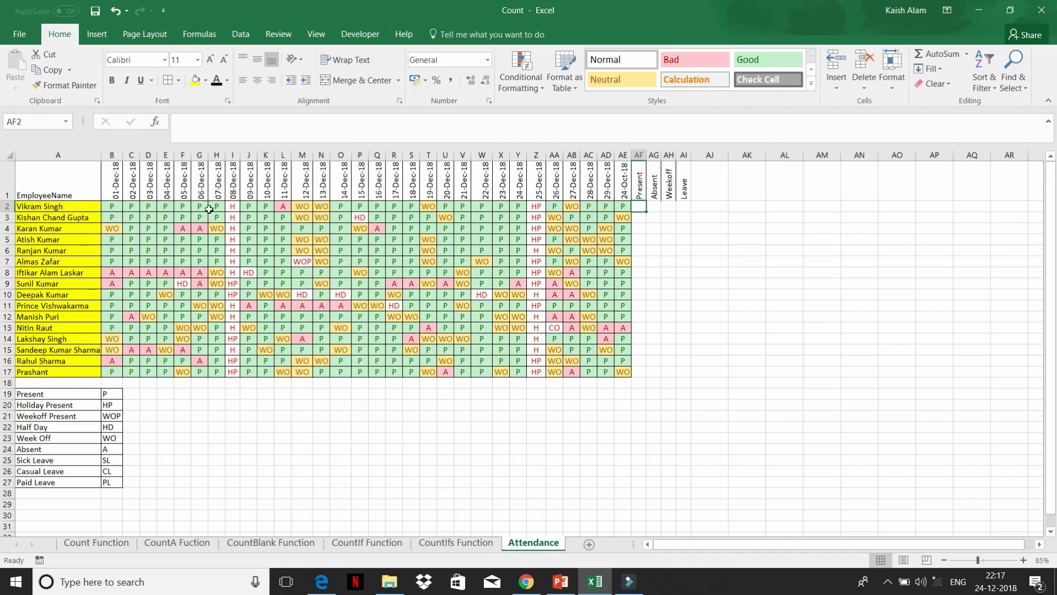
pyautogui.click(110, 205)
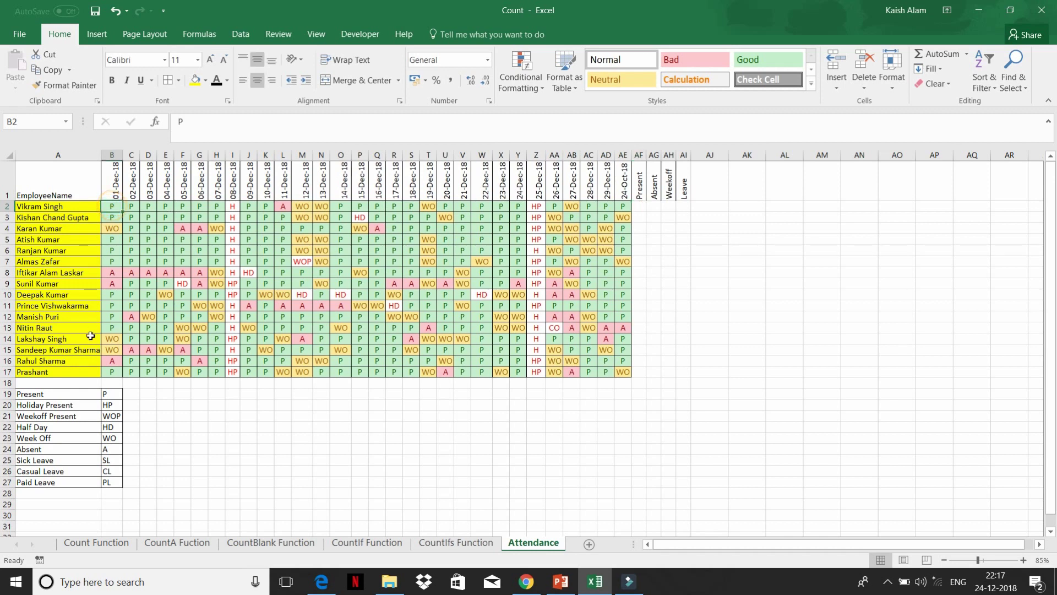
pyautogui.click(112, 395)
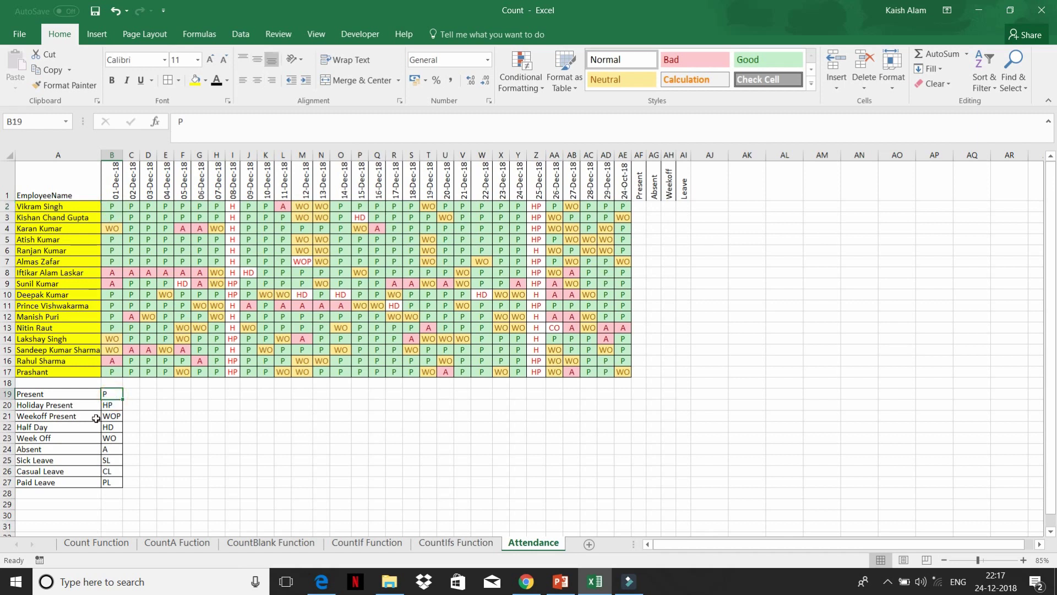
pyautogui.click(115, 406)
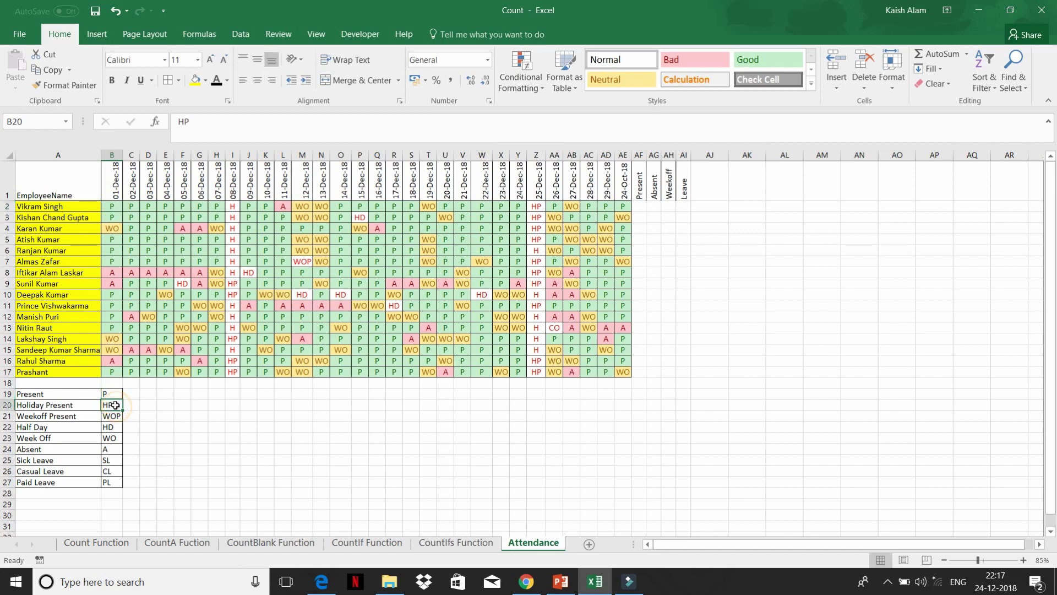
pyautogui.click(113, 417)
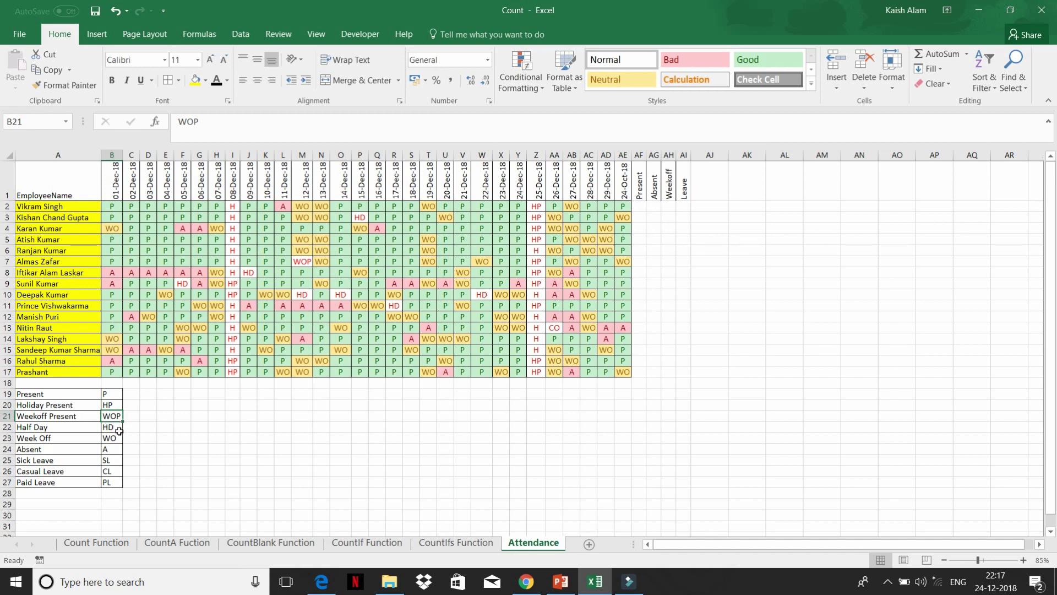
pyautogui.click(109, 428)
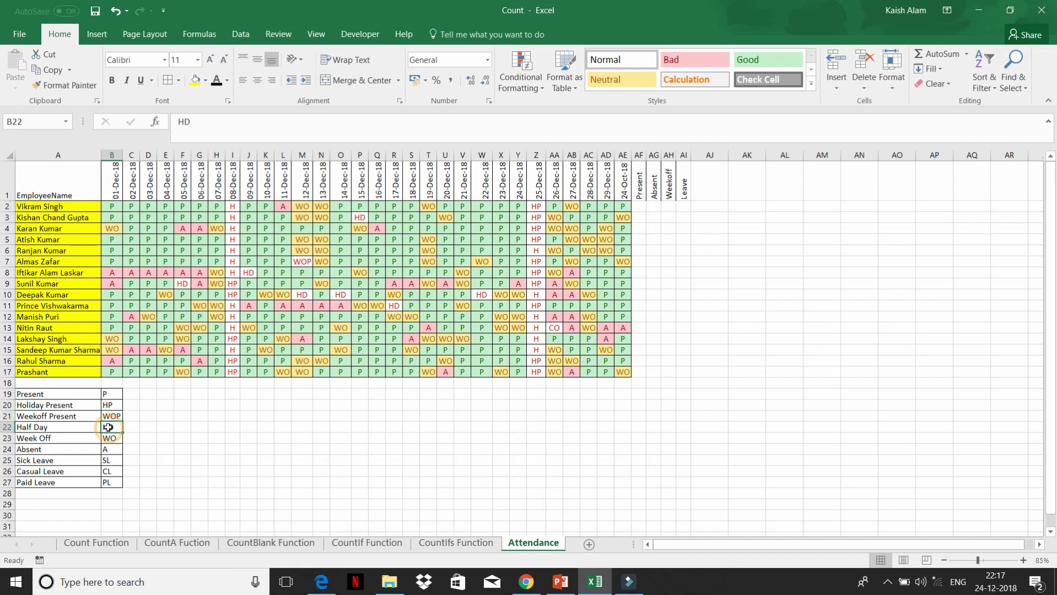
pyautogui.click(110, 438)
pyautogui.click(107, 448)
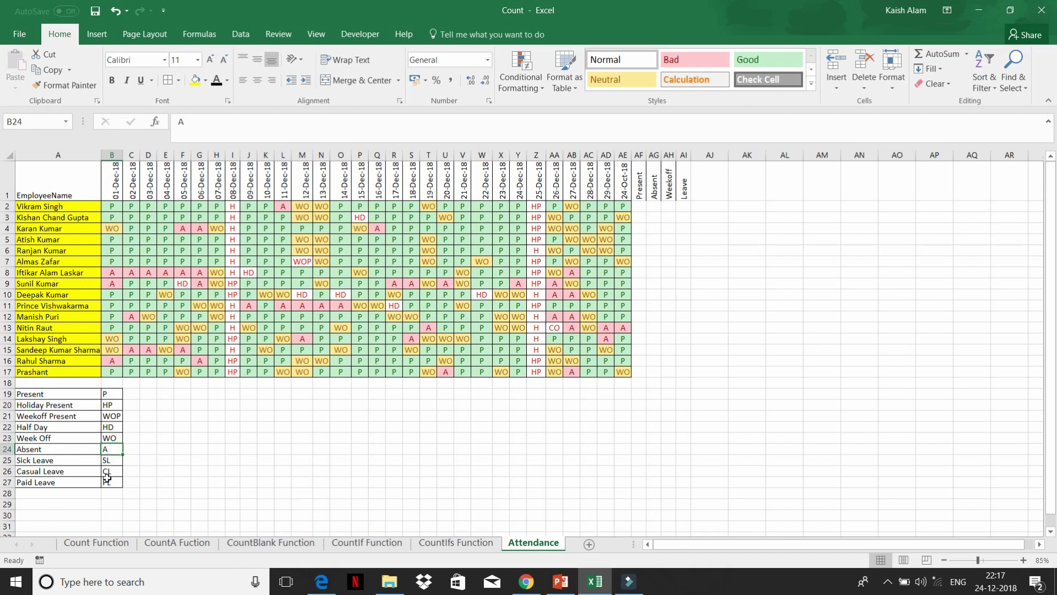
pyautogui.doubleClick(107, 482)
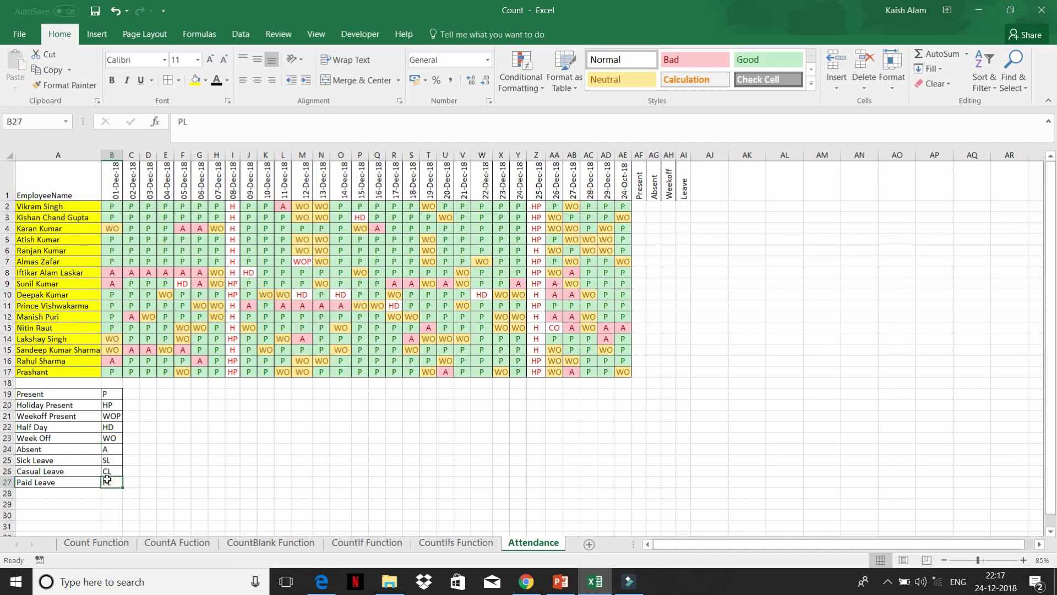
# Retype the Present code P in legend cell B19 and review the HP and WOP codes
pyautogui.click(641, 205)
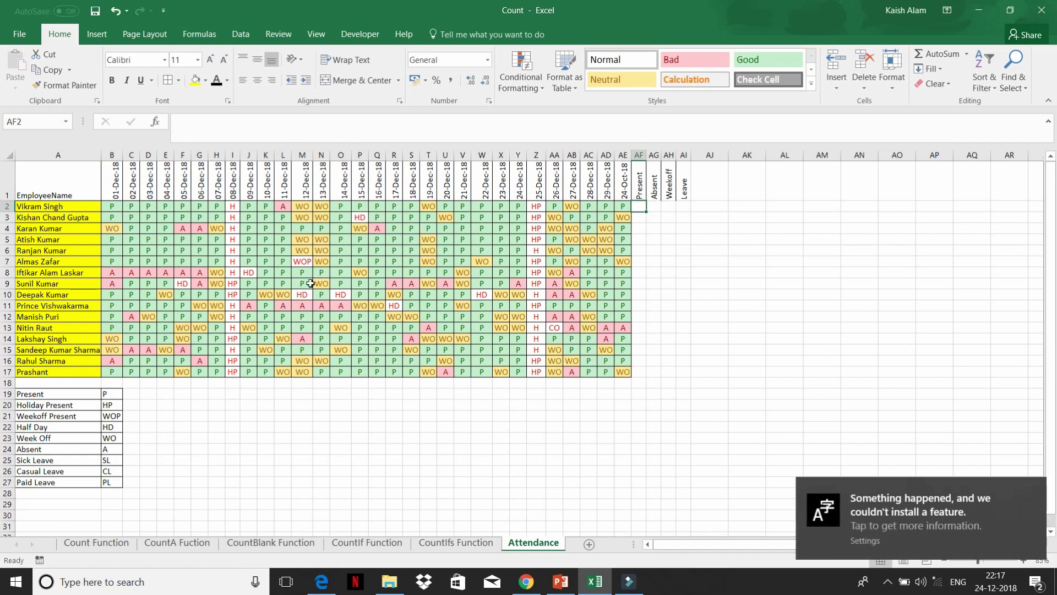
pyautogui.click(104, 393)
pyautogui.write('P')
pyautogui.click(105, 408)
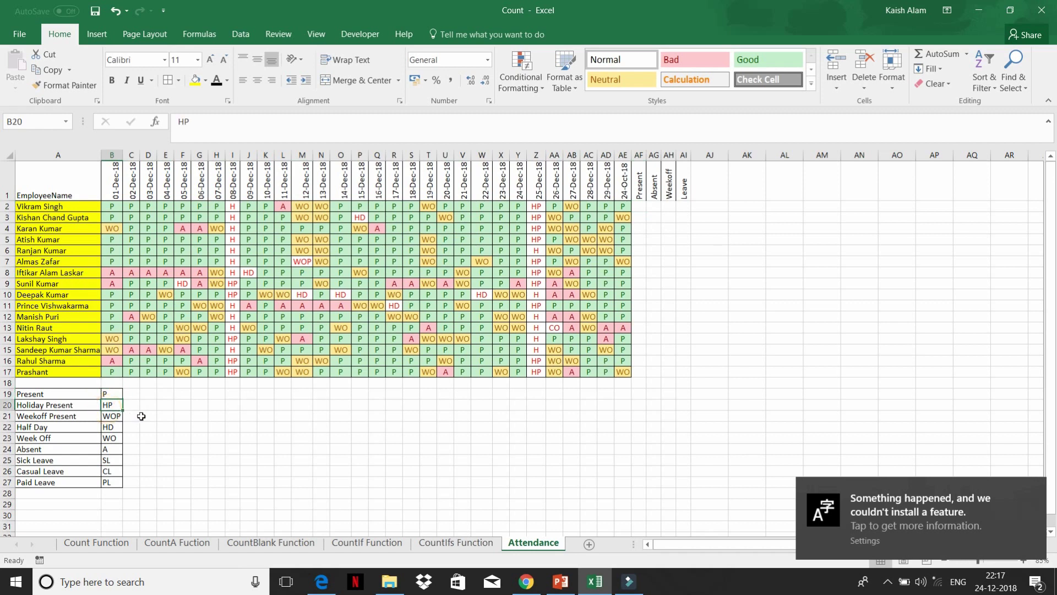
pyautogui.click(114, 418)
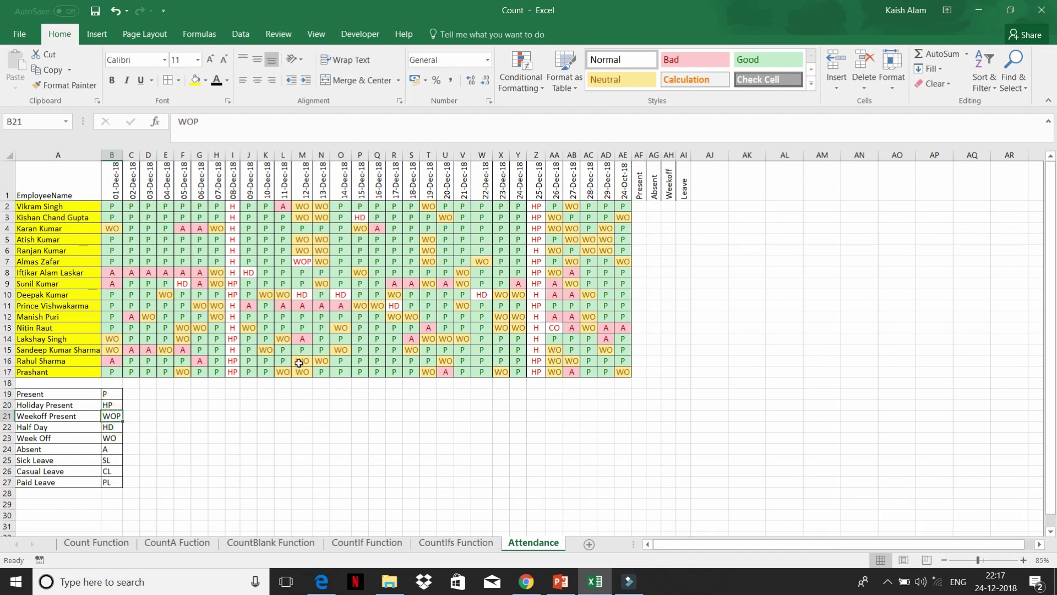
pyautogui.click(640, 205)
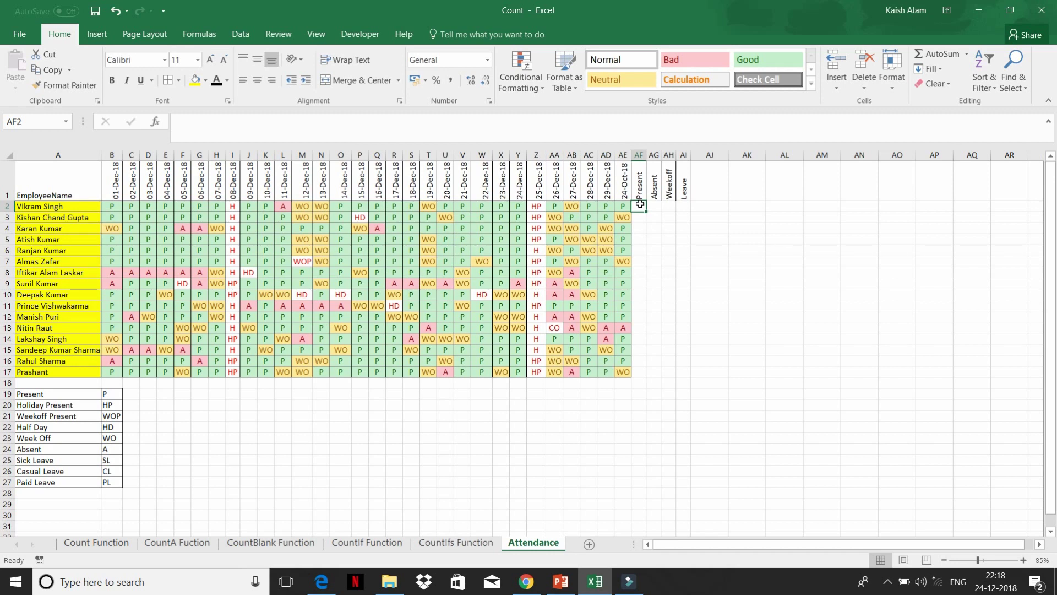
# Enter =COUNTIF(B2:AE2,"P") in AF2, giving 23 Present days for the first employee
pyautogui.write('cou')
pyautogui.press('BackSpace')
pyautogui.press('BackSpace')
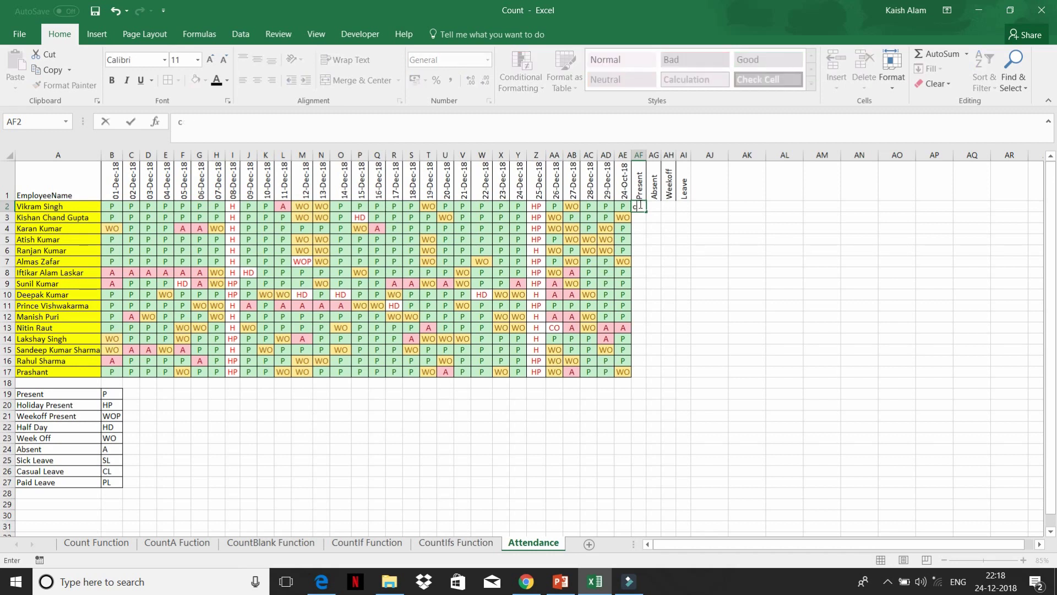
pyautogui.write('=')
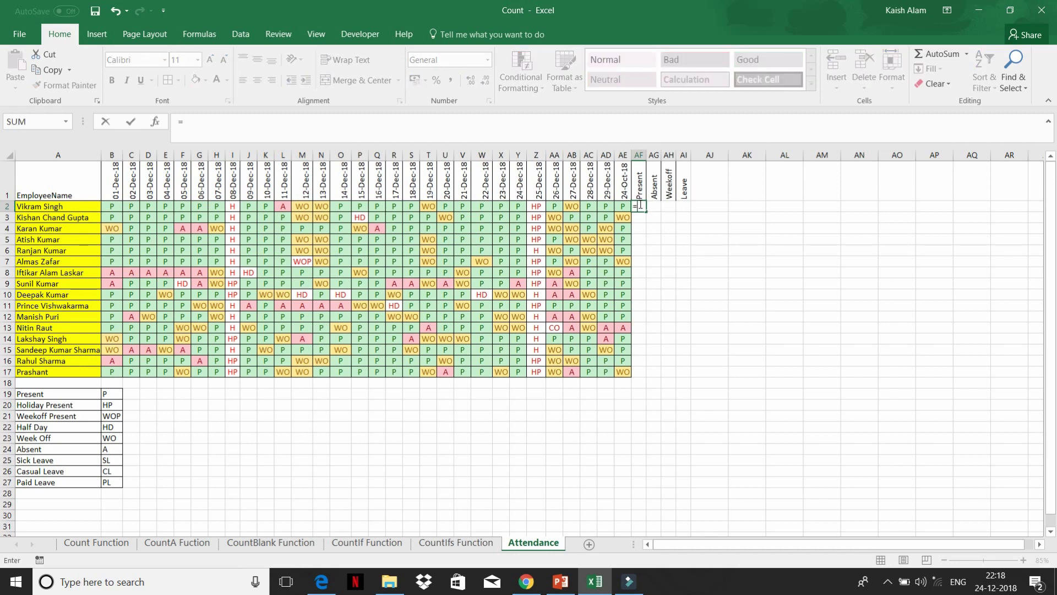
pyautogui.write('coun')
pyautogui.press('Down')
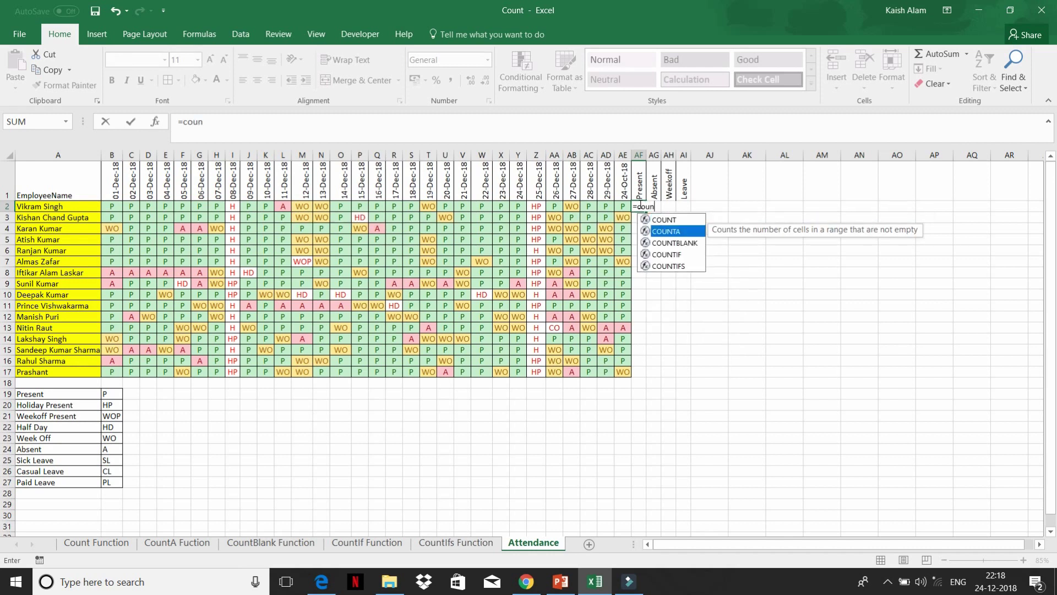
pyautogui.press('Down')
pyautogui.press('Down')
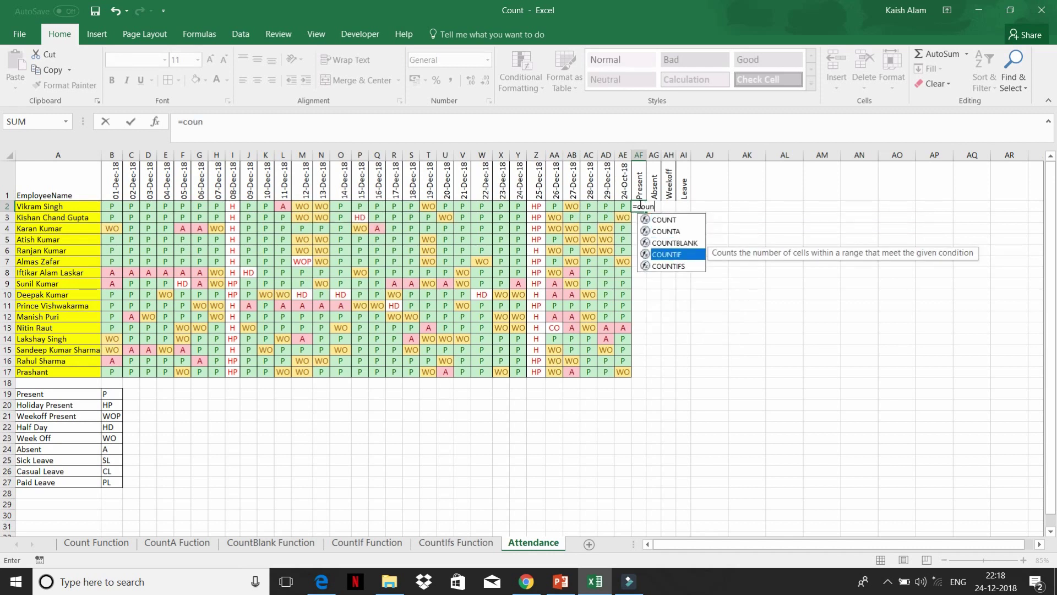
pyautogui.press('Tab')
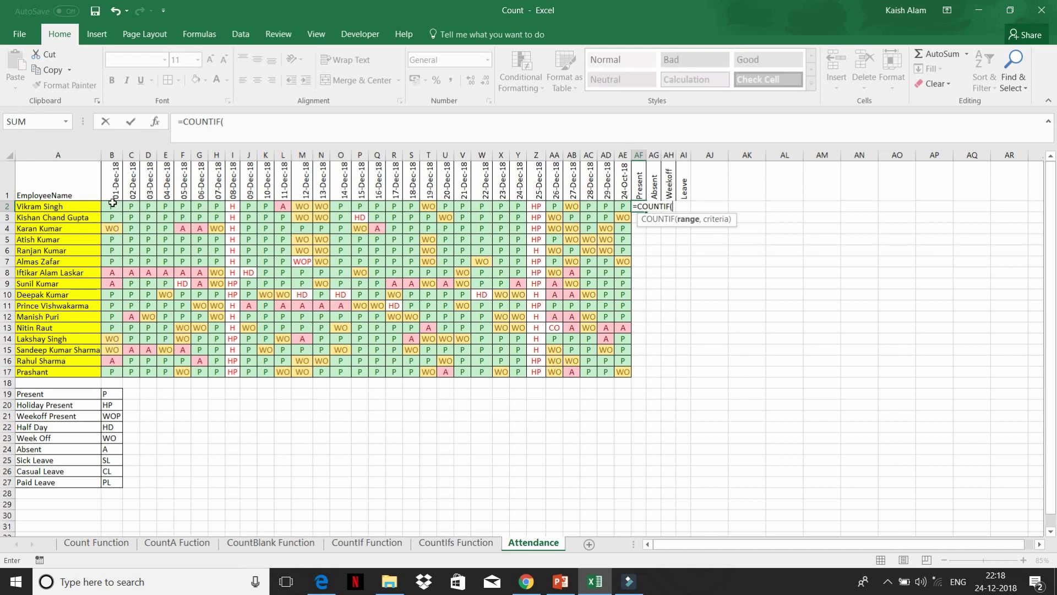
pyautogui.moveTo(112, 203); pyautogui.dragTo(622, 206)
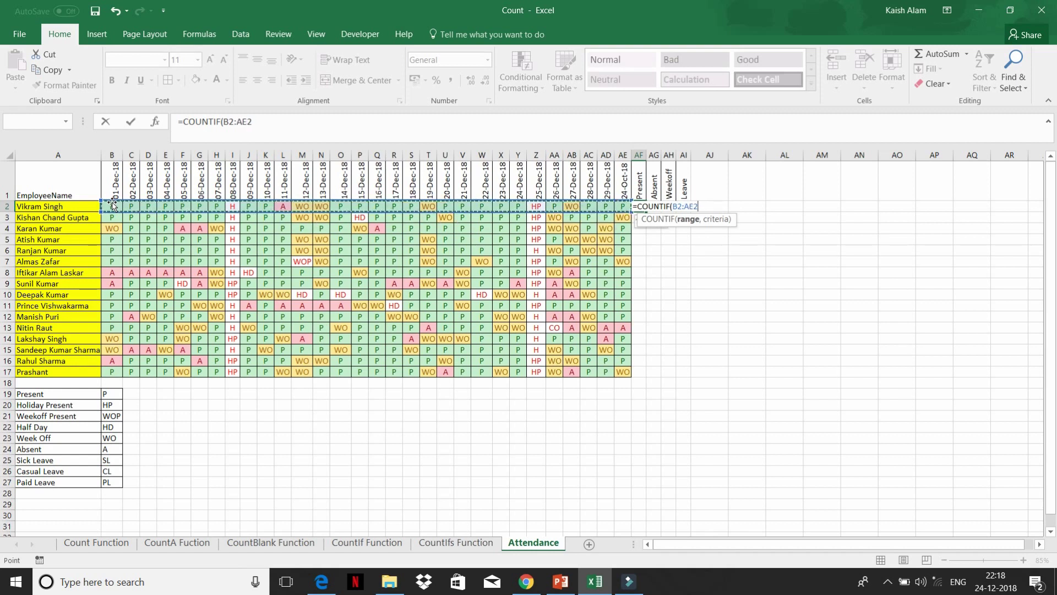
pyautogui.write(',')
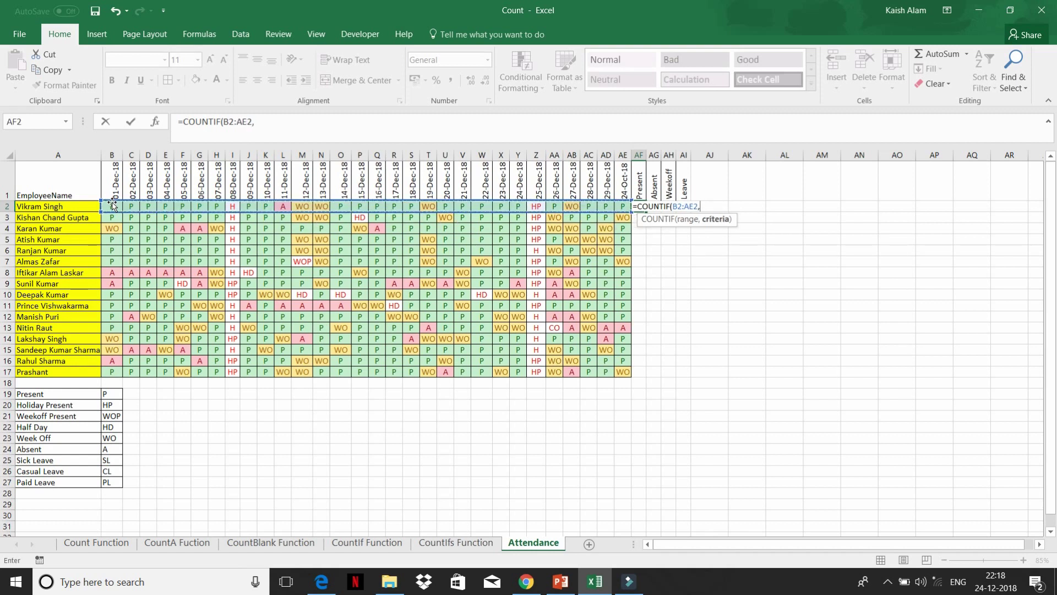
pyautogui.write('"P')
pyautogui.write('")')
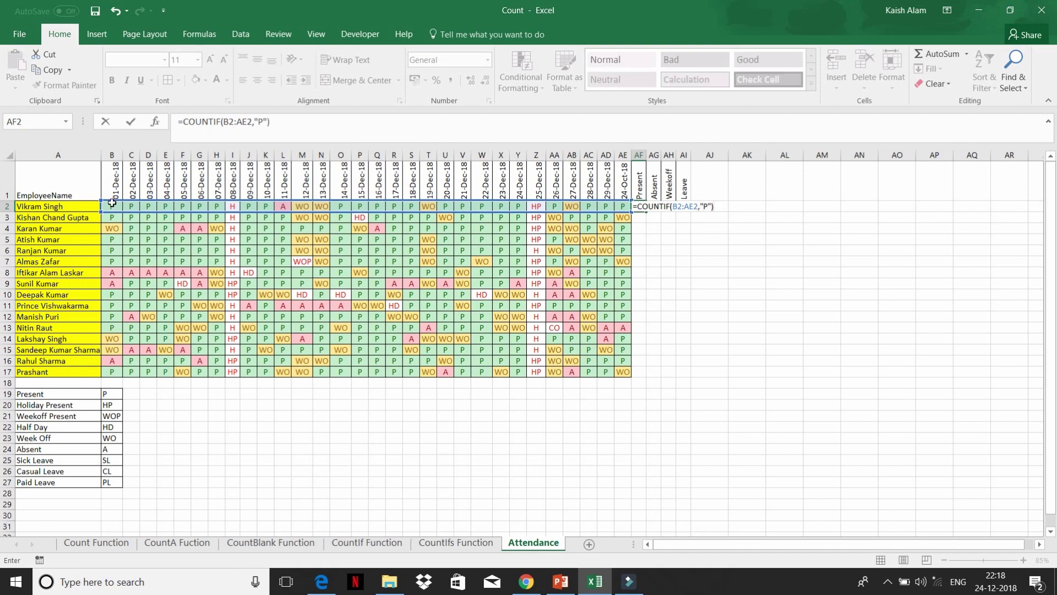
pyautogui.press('Return')
pyautogui.press('Up')
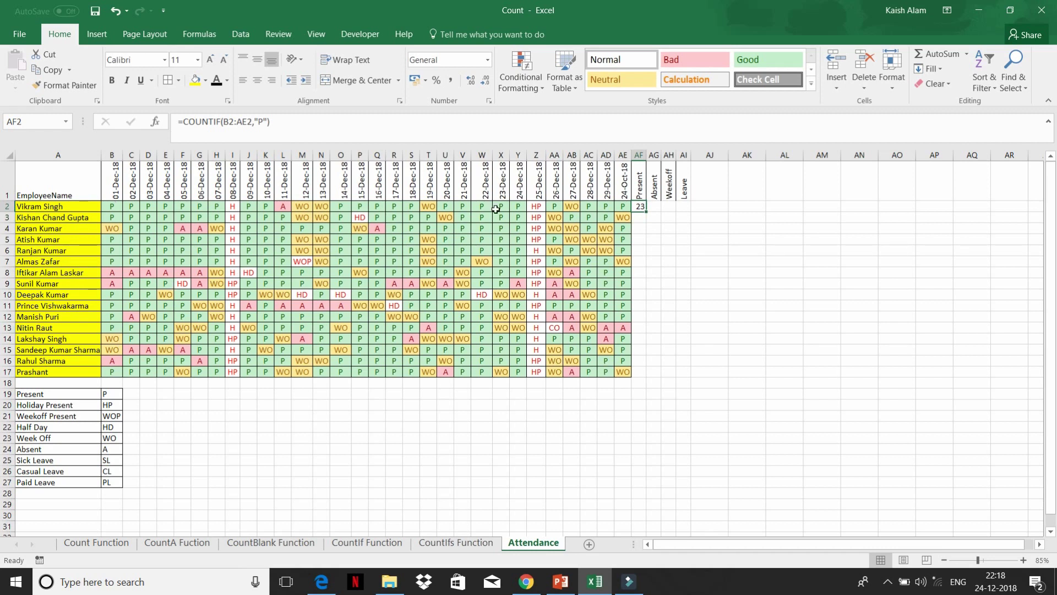
pyautogui.click(534, 206)
# Change AF2's criterion to the wildcard "*P*" so HP and WOP entries also count
pyautogui.click(639, 206)
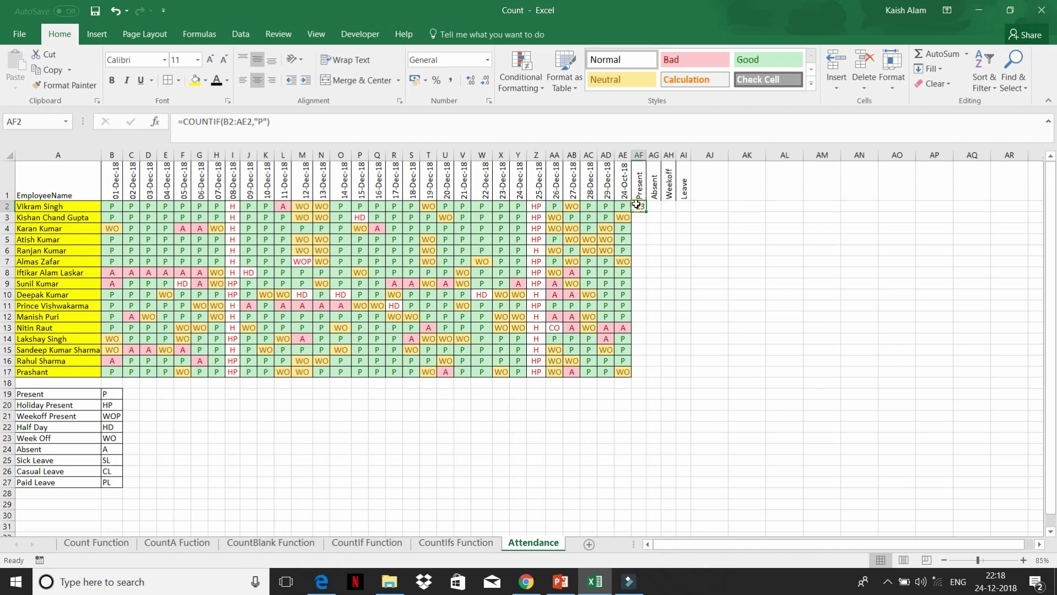
pyautogui.click(256, 119)
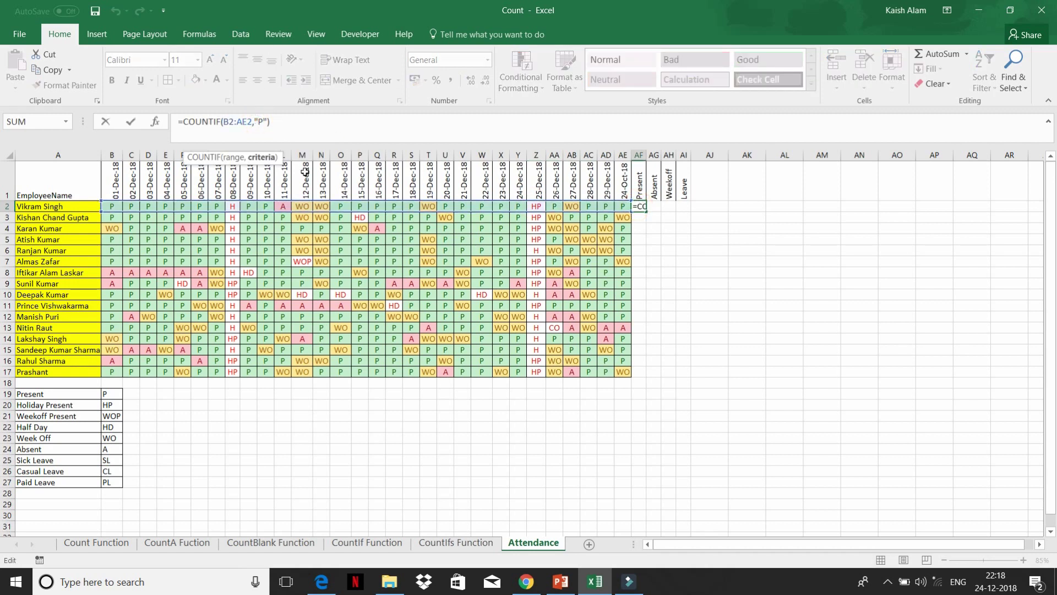
pyautogui.write('*')
pyautogui.press('Right')
pyautogui.write('*')
pyautogui.press('Return')
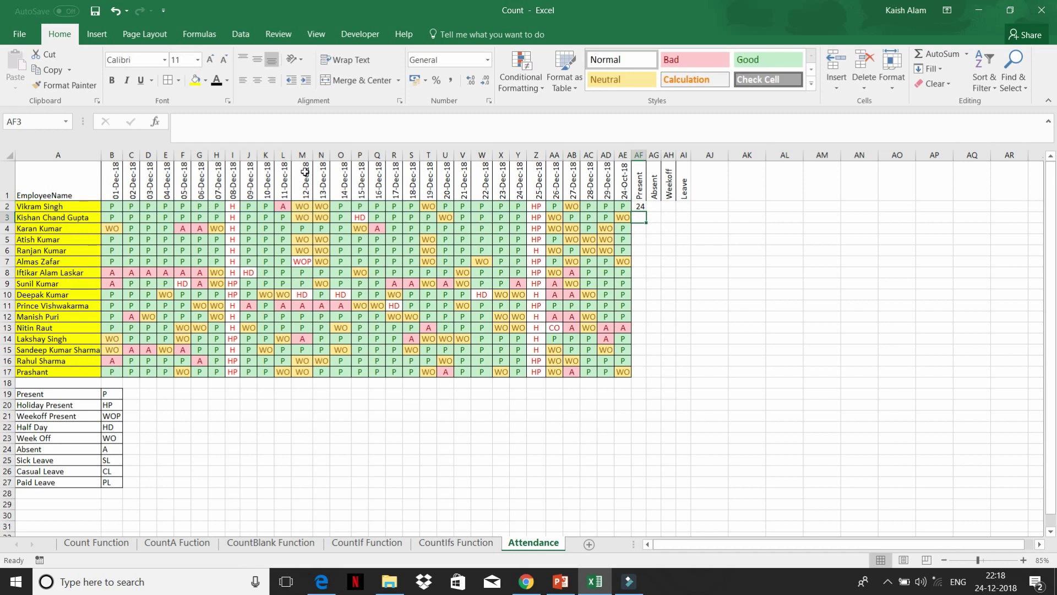
pyautogui.press('Up')
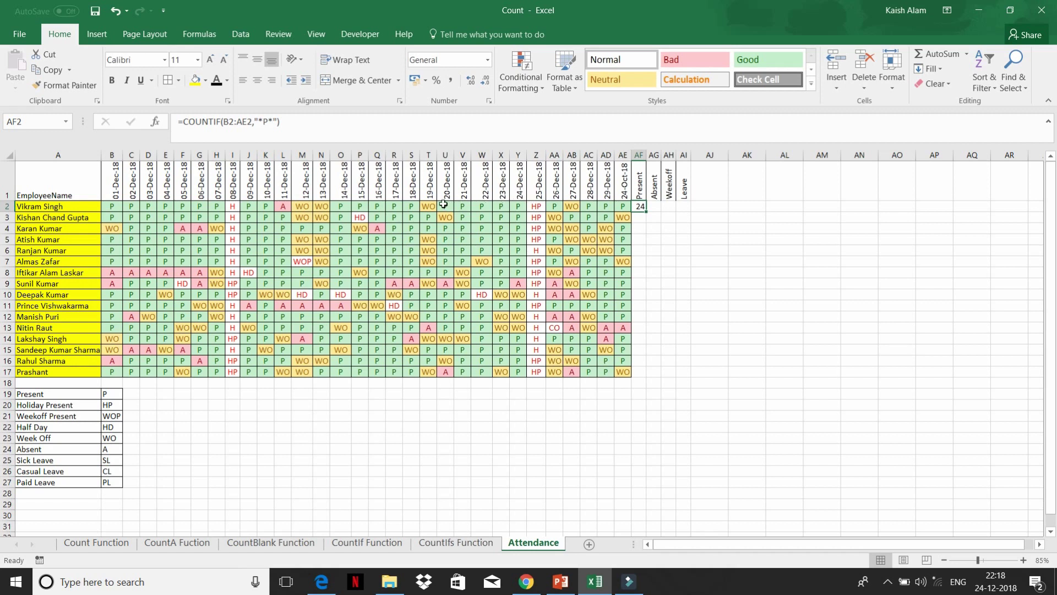
# Change the 19-Dec-18 entry in T2 from WO to WOP, raising the Present count to 25
pyautogui.click(428, 203)
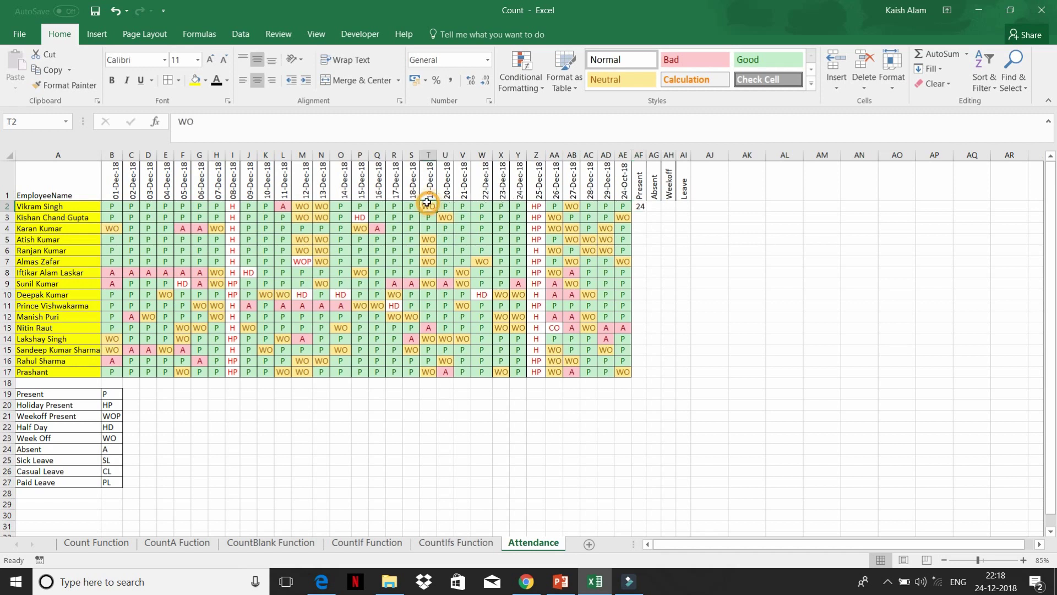
pyautogui.click(260, 120)
pyautogui.write('p')
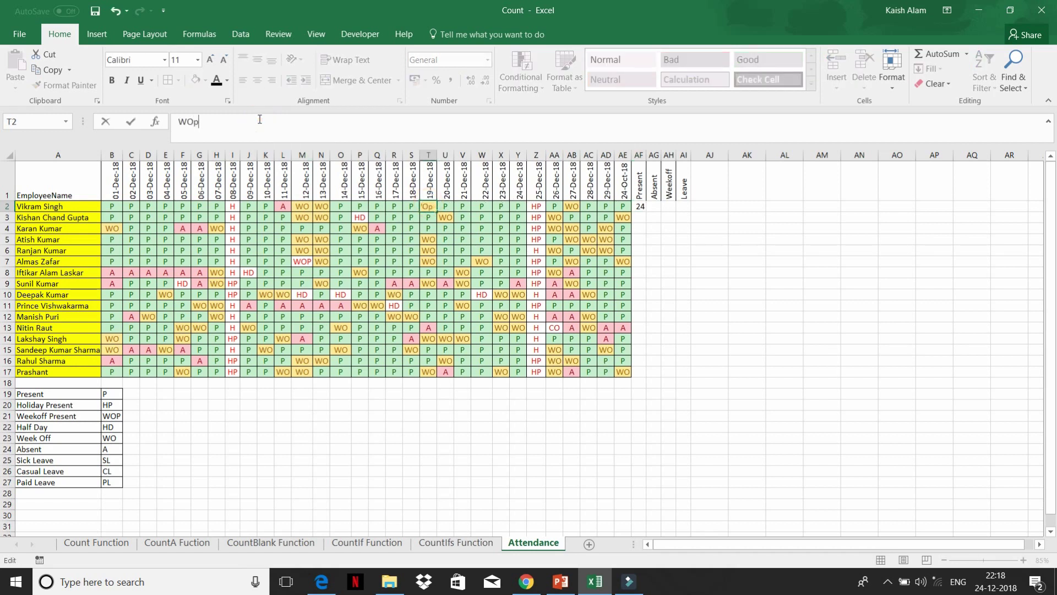
pyautogui.press('Return')
pyautogui.press('Up')
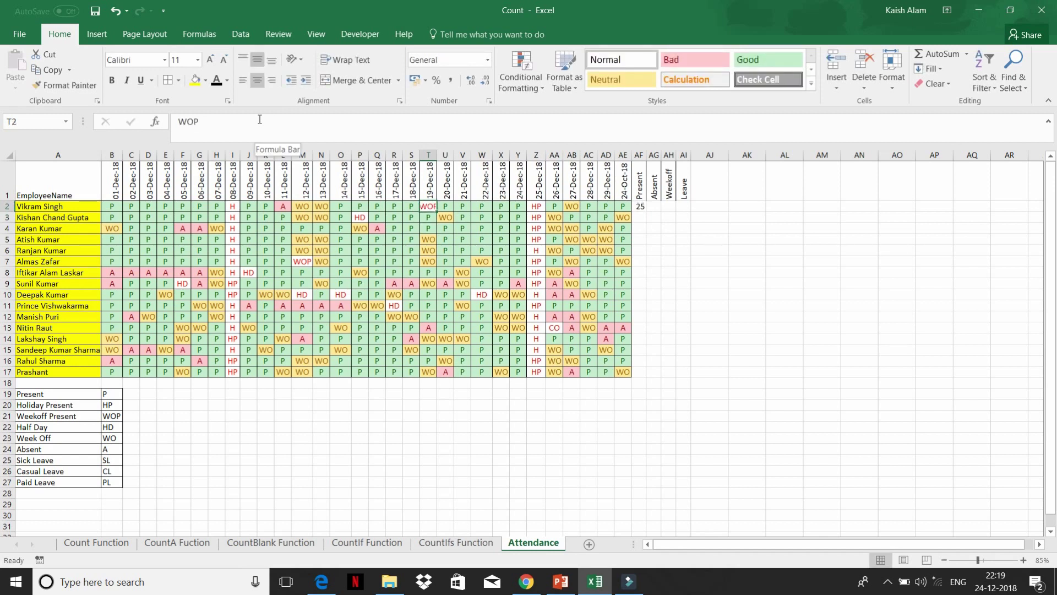
pyautogui.press('Right')
pyautogui.press('Right')
pyautogui.press('Right')
pyautogui.press('Right')
pyautogui.press('Right')
pyautogui.press('Right')
pyautogui.press('Right')
pyautogui.press('Right')
pyautogui.press('Right')
pyautogui.press('Right')
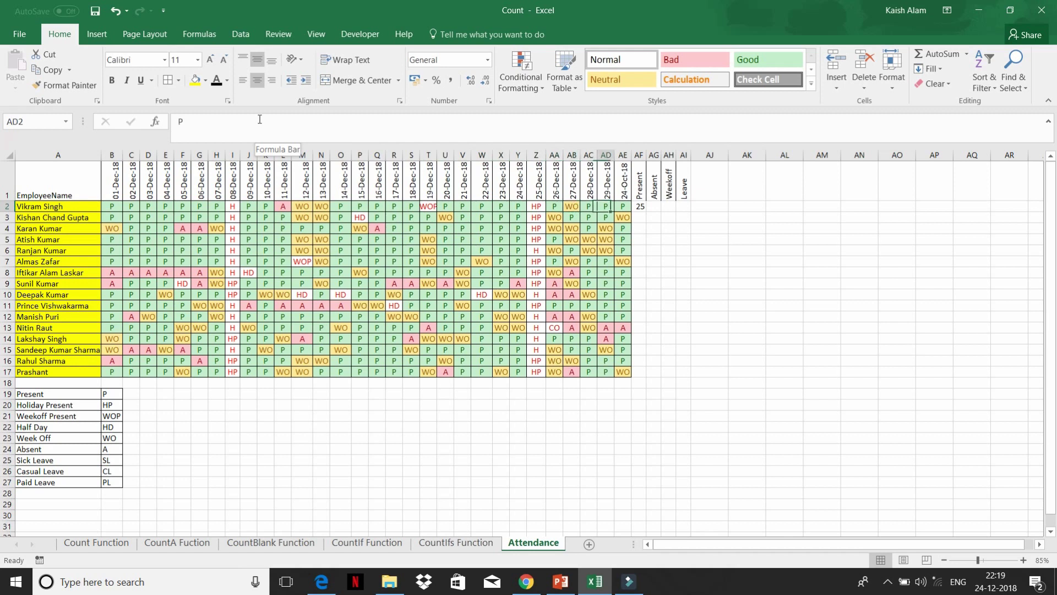
pyautogui.press('Right')
pyautogui.press('Right')
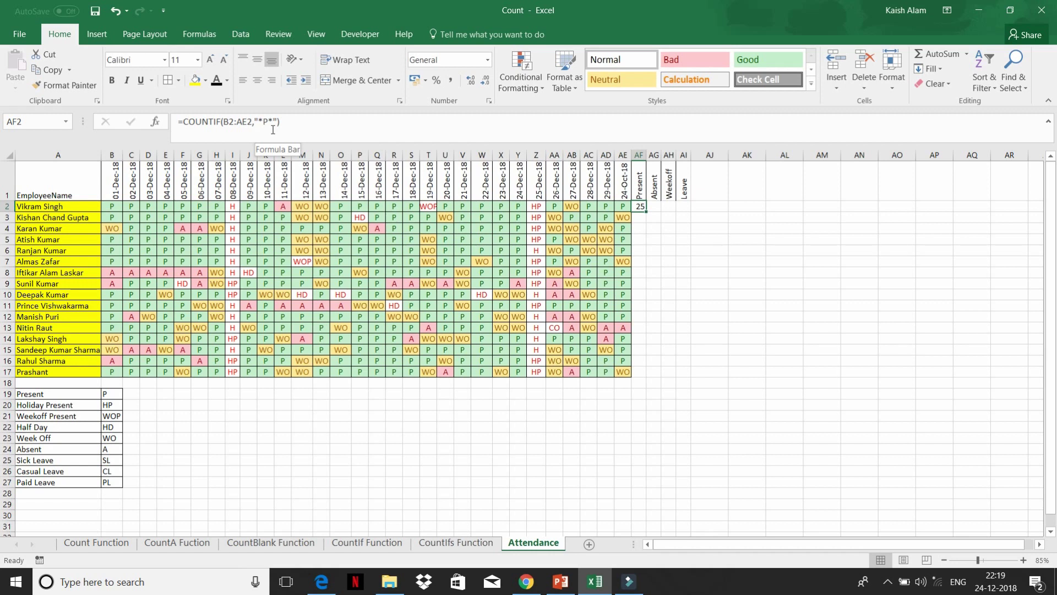
pyautogui.click(142, 207)
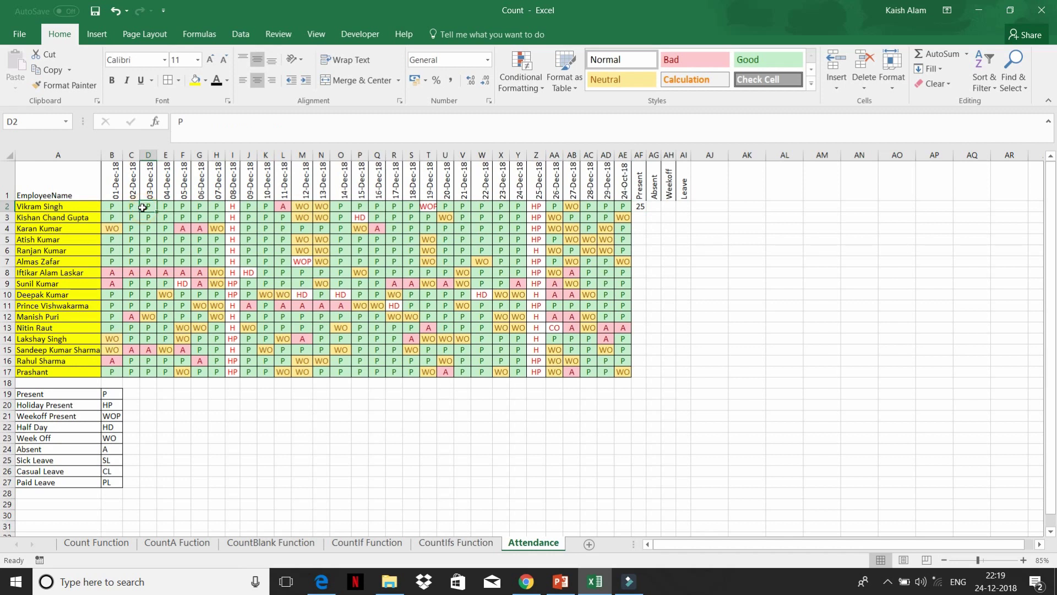
# Fill the "*P*" COUNTIF formula down AF2:AF17 with Ctrl+D for all employees
pyautogui.click(639, 208)
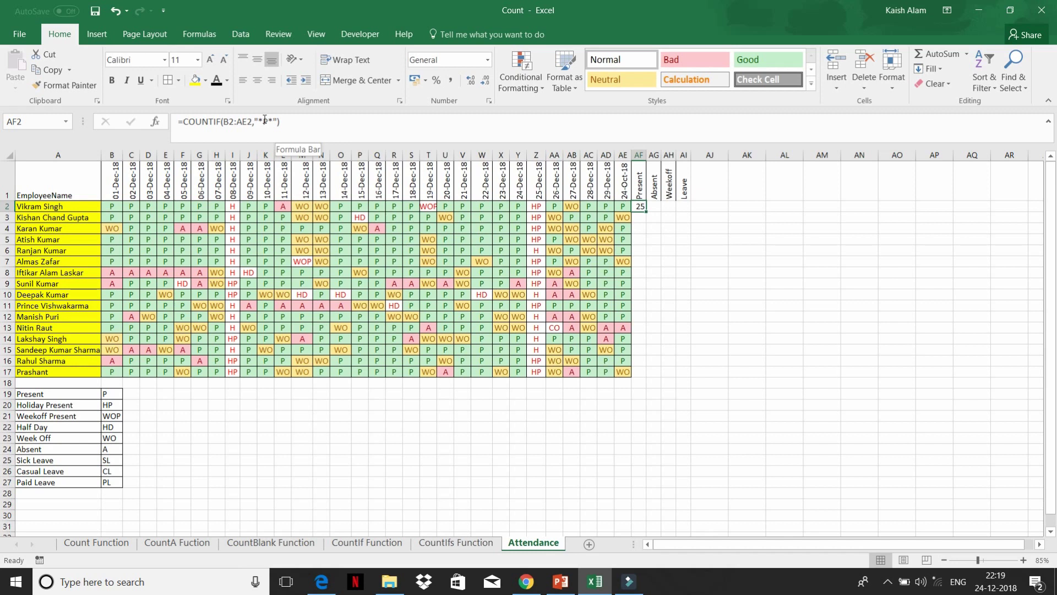
pyautogui.press('Left')
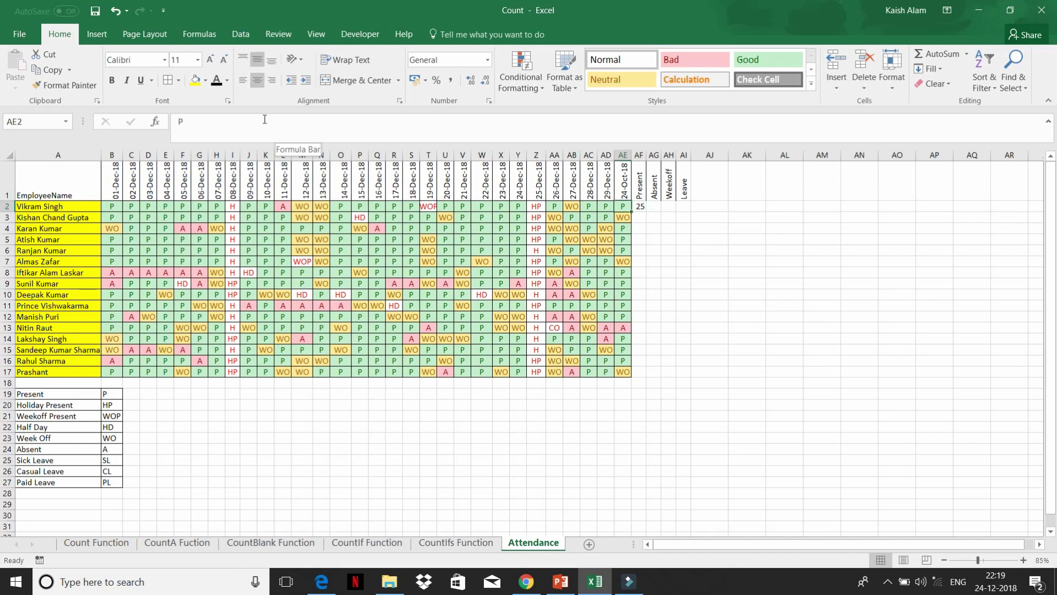
pyautogui.hotkey('ctrl', 'Down')
pyautogui.press('Right')
pyautogui.hotkey('ctrl', 'shift', 'Up')
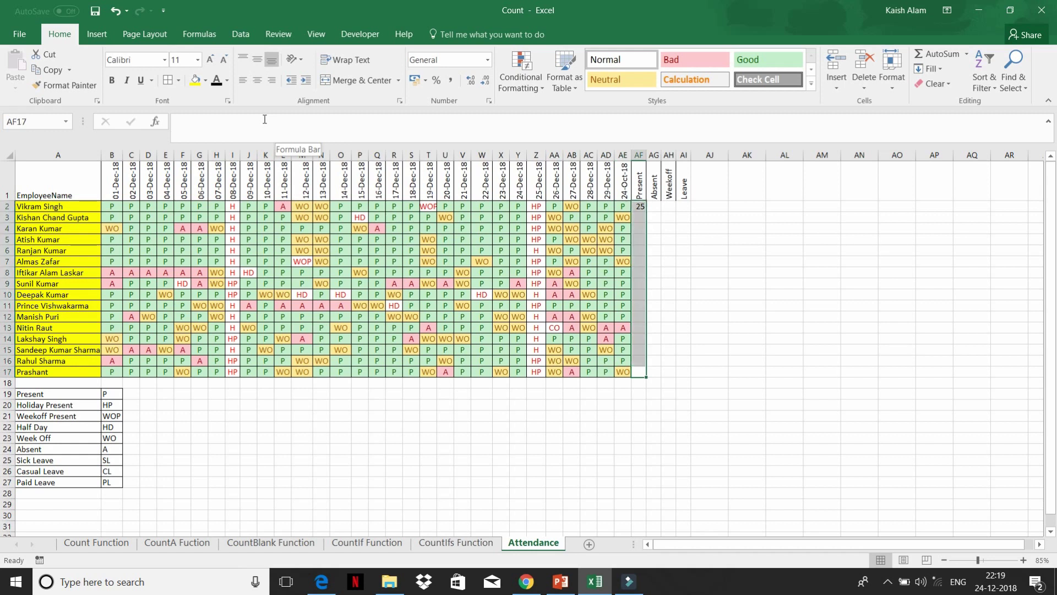
pyautogui.hotkey('ctrl', 'd')
pyautogui.press('Up')
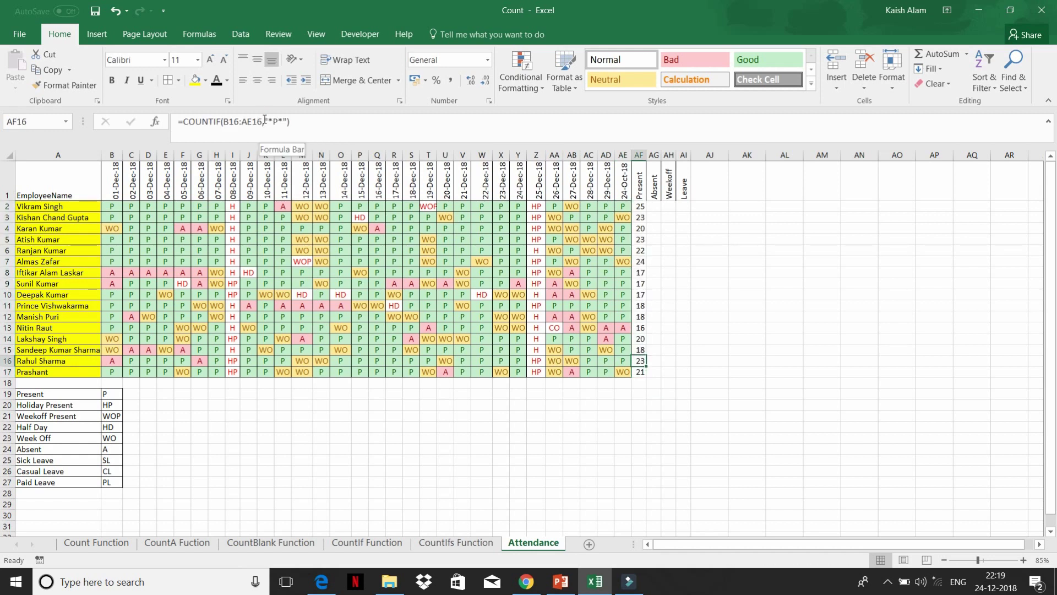
pyautogui.hotkey('ctrl', 'Up')
pyautogui.press('Down')
pyautogui.press('Right')
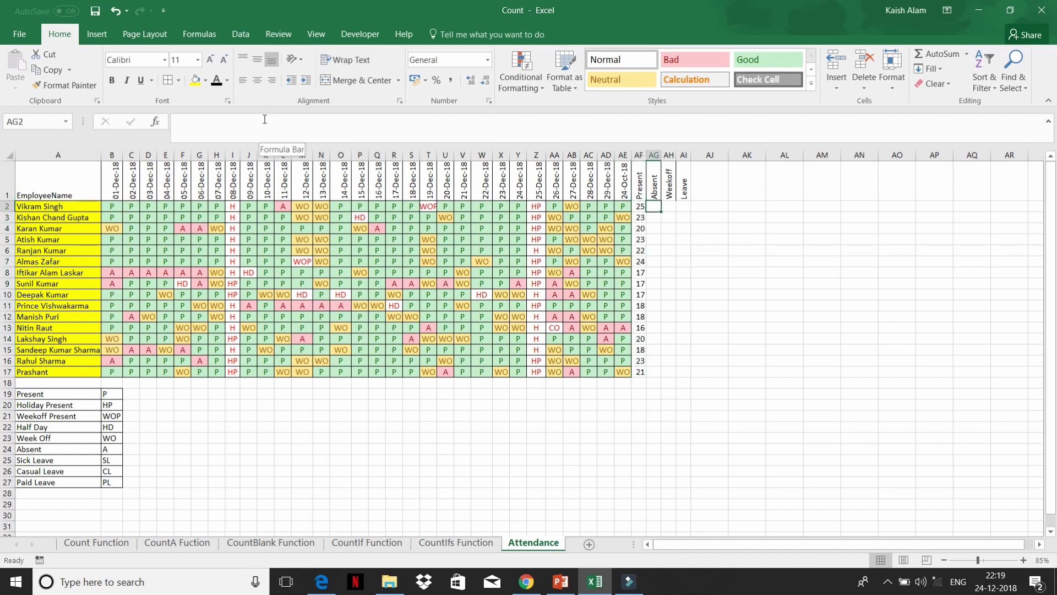
# Enter =COUNTIF(B2:AE2,"A") in AG2 to count the first employee's absent days
pyautogui.write('=')
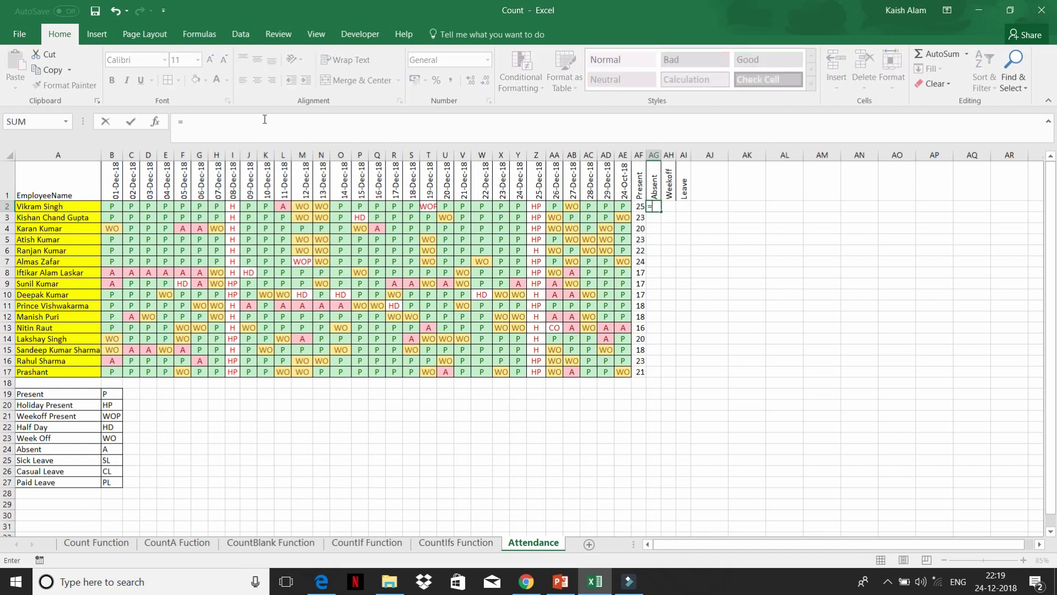
pyautogui.write('COUN')
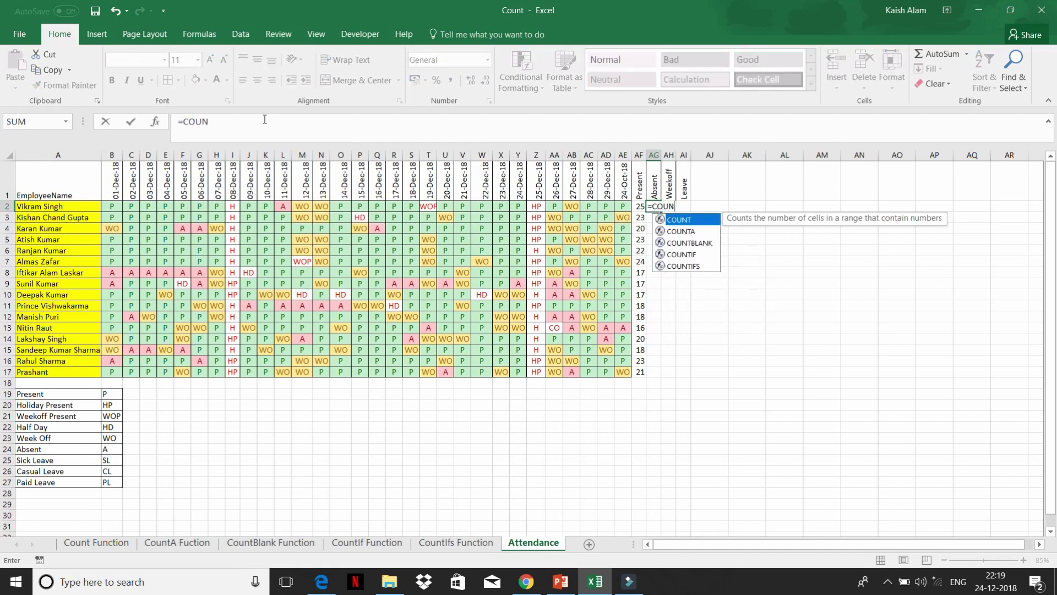
pyautogui.press('Down')
pyautogui.press('Down')
pyautogui.press('Down')
pyautogui.press('Tab')
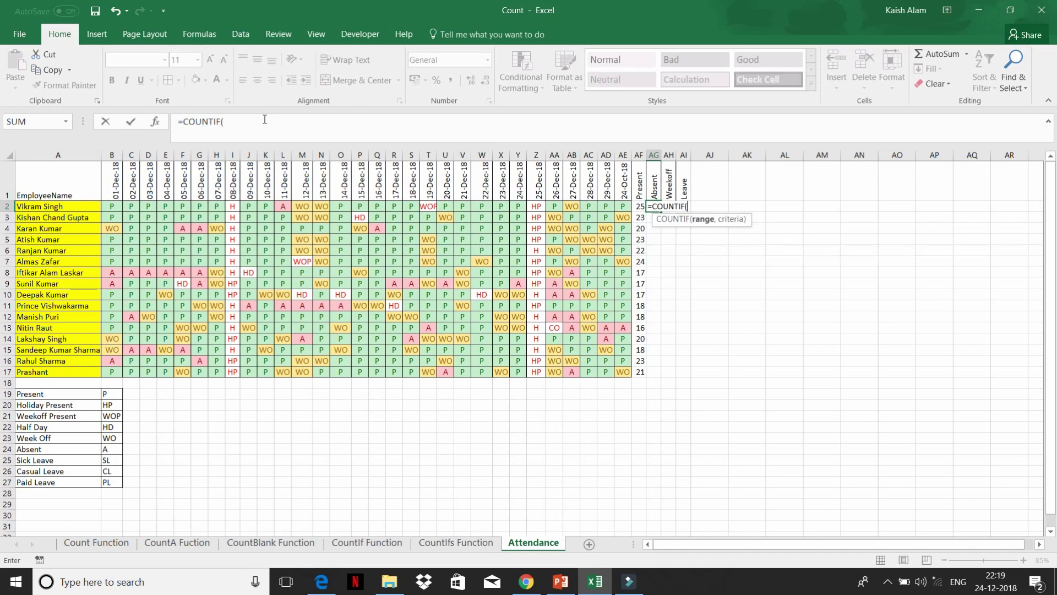
pyautogui.press('Left')
pyautogui.press('Left')
pyautogui.hotkey('ctrl', 'shift', 'Left')
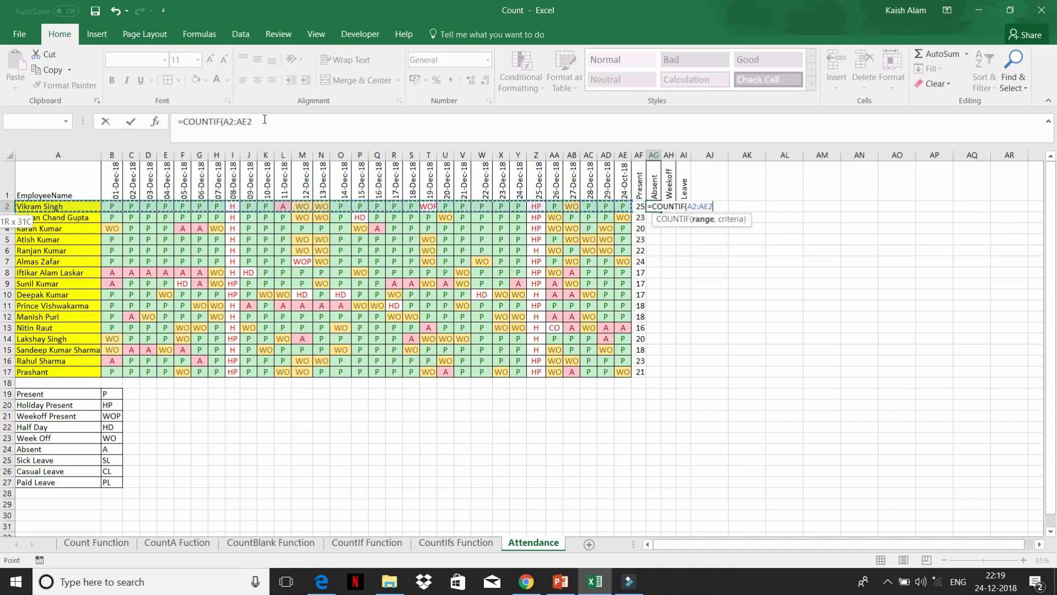
pyautogui.hotkey('shift', 'Right')
pyautogui.write(',')
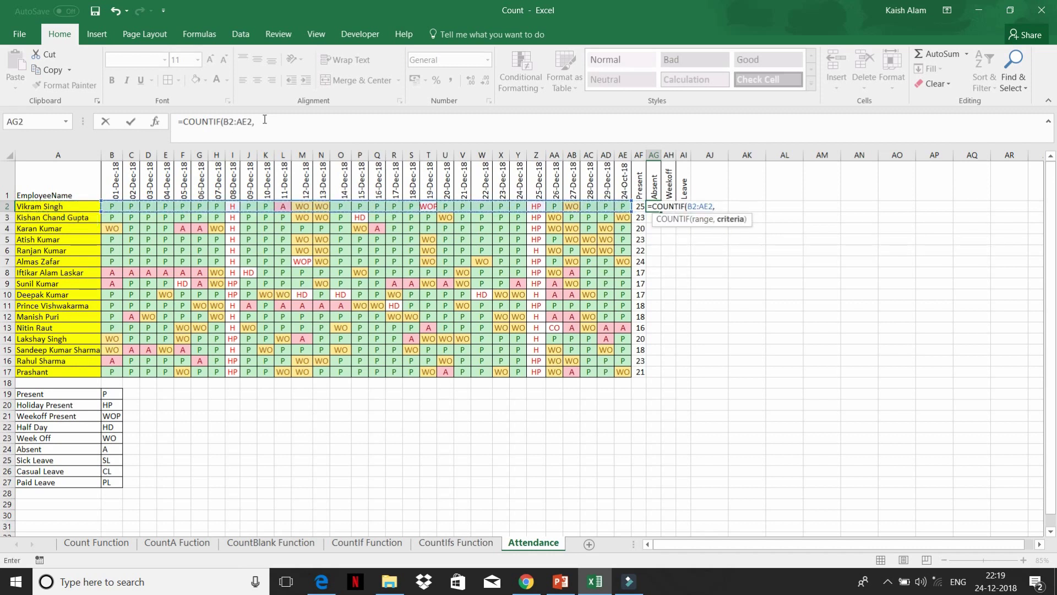
pyautogui.write('"a"')
pyautogui.press('BackSpace')
pyautogui.press('BackSpace')
pyautogui.write('A"')
pyautogui.press('Return')
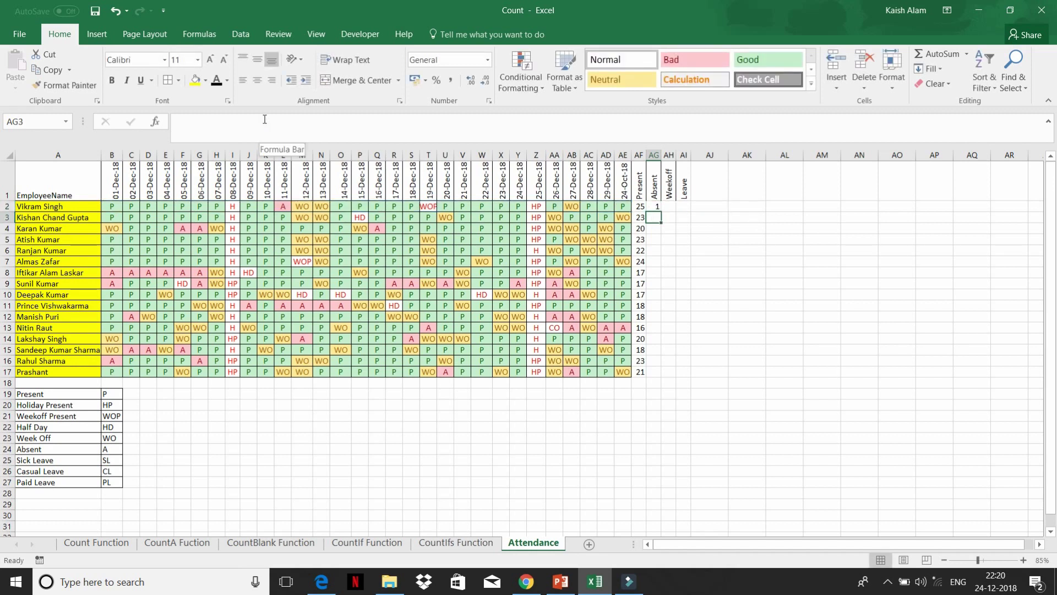
pyautogui.press('Up')
# Fill the Absent formula down AG2:AG17 with Ctrl+D for every employee
pyautogui.press('Left')
pyautogui.hotkey('ctrl', 'Down')
pyautogui.press('Right')
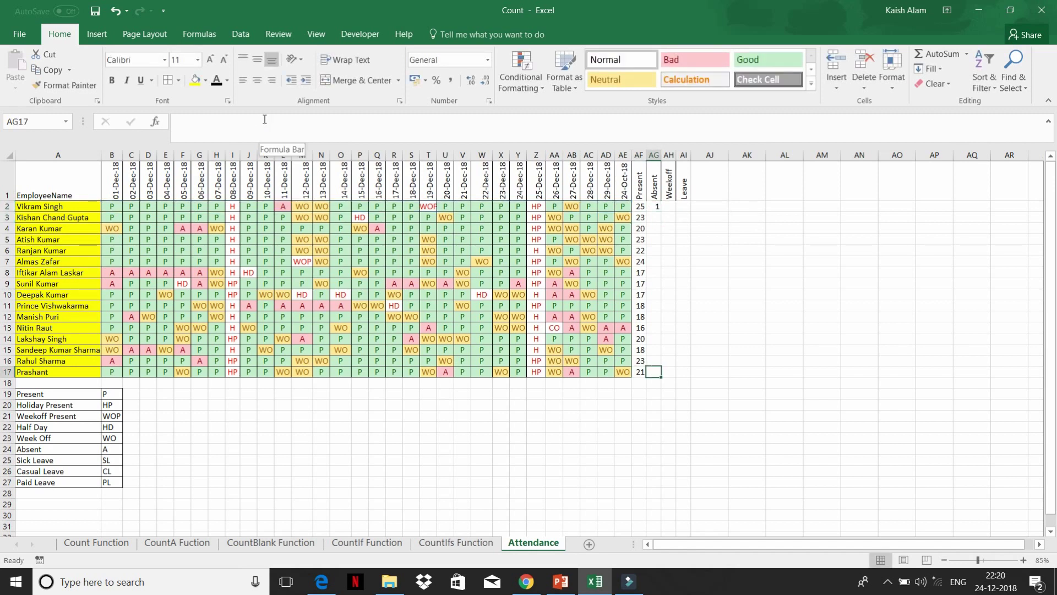
pyautogui.hotkey('ctrl', 'shift', 'Up')
pyautogui.press('Return')
pyautogui.hotkey('ctrl', 'd')
pyautogui.press('Up')
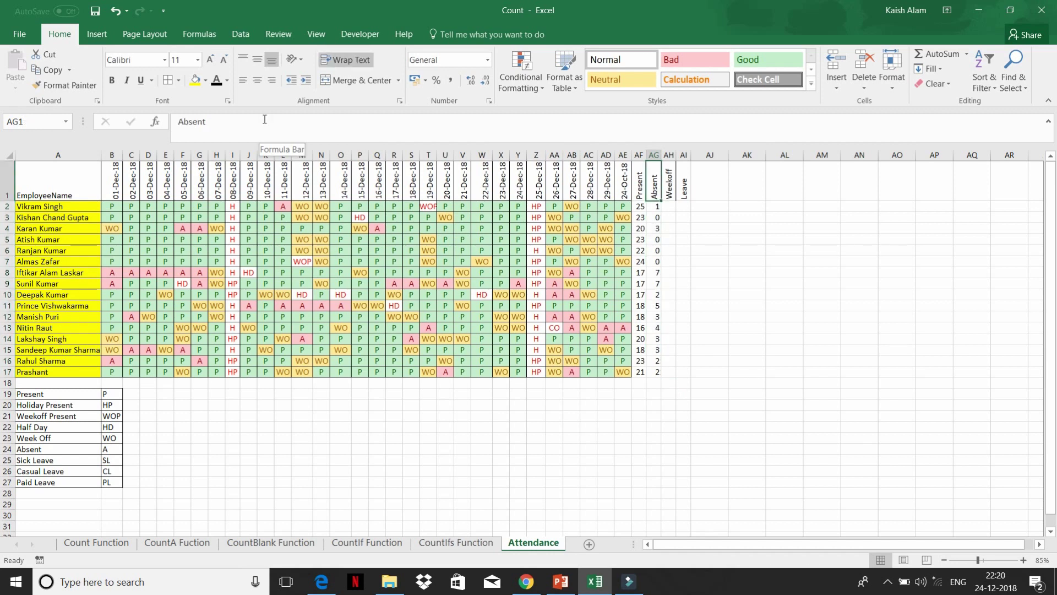
pyautogui.press('Down')
pyautogui.press('Right')
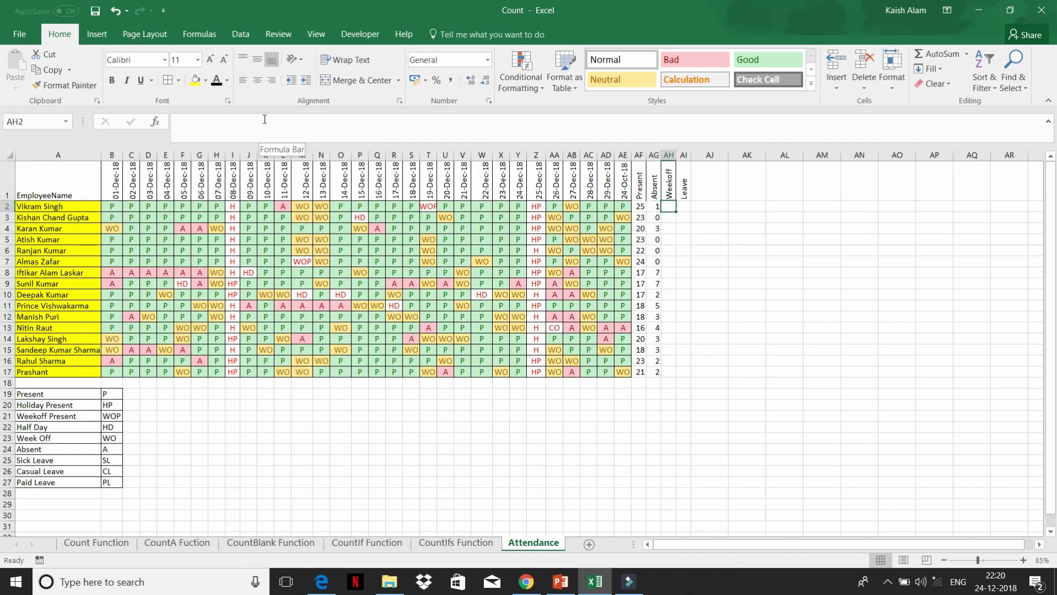
# Enter =COUNTIF(B2:AE2,"Wo") in AH2 to count the first employee's week-off days
pyautogui.write('=')
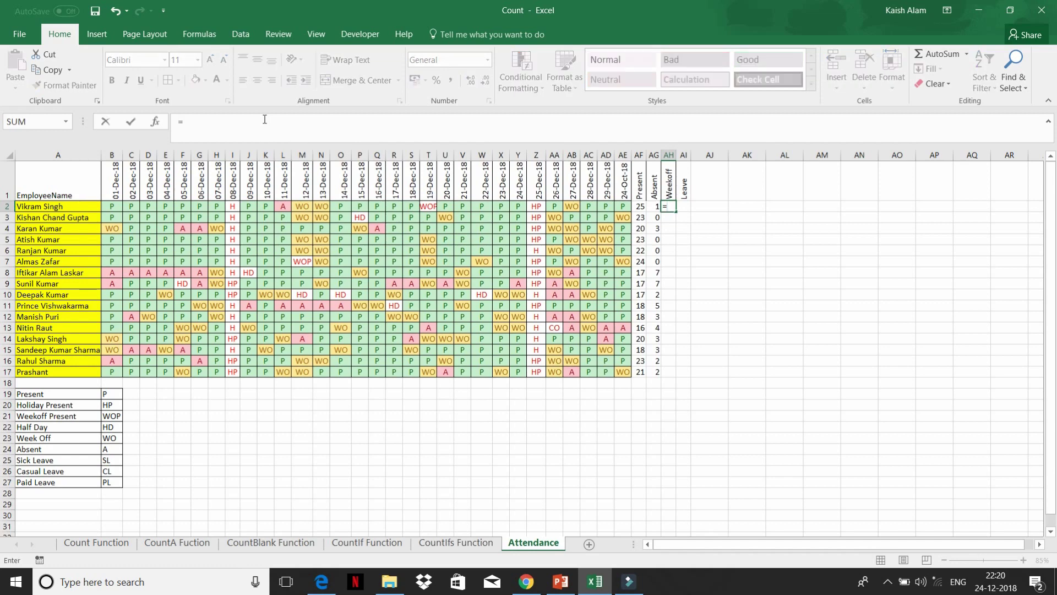
pyautogui.write('coun')
pyautogui.press('Down')
pyautogui.press('Down')
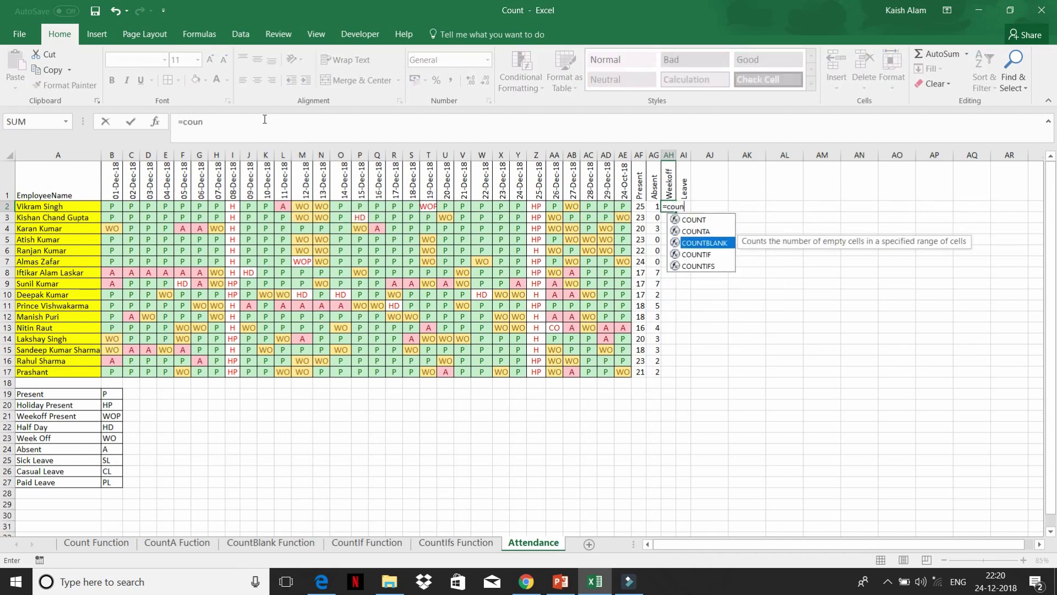
pyautogui.press('Down')
pyautogui.press('Tab')
pyautogui.press('Left')
pyautogui.press('Left')
pyautogui.press('Left')
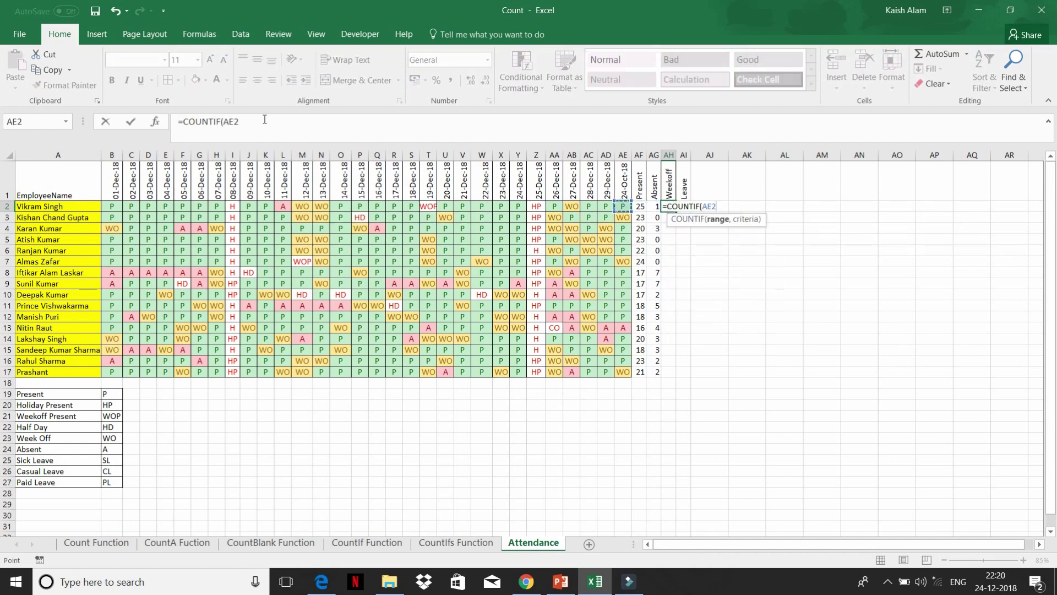
pyautogui.hotkey('ctrl', 'shift', 'Left')
pyautogui.hotkey('shift', 'Right')
pyautogui.write(',')
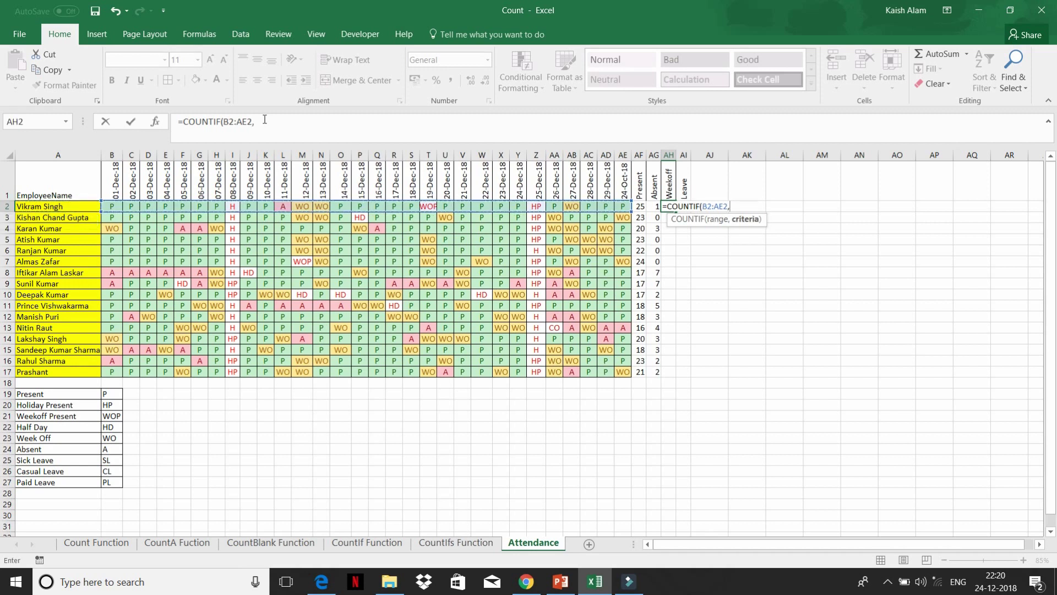
pyautogui.write('"')
pyautogui.write('Wo')
pyautogui.write('"')
pyautogui.press('Return')
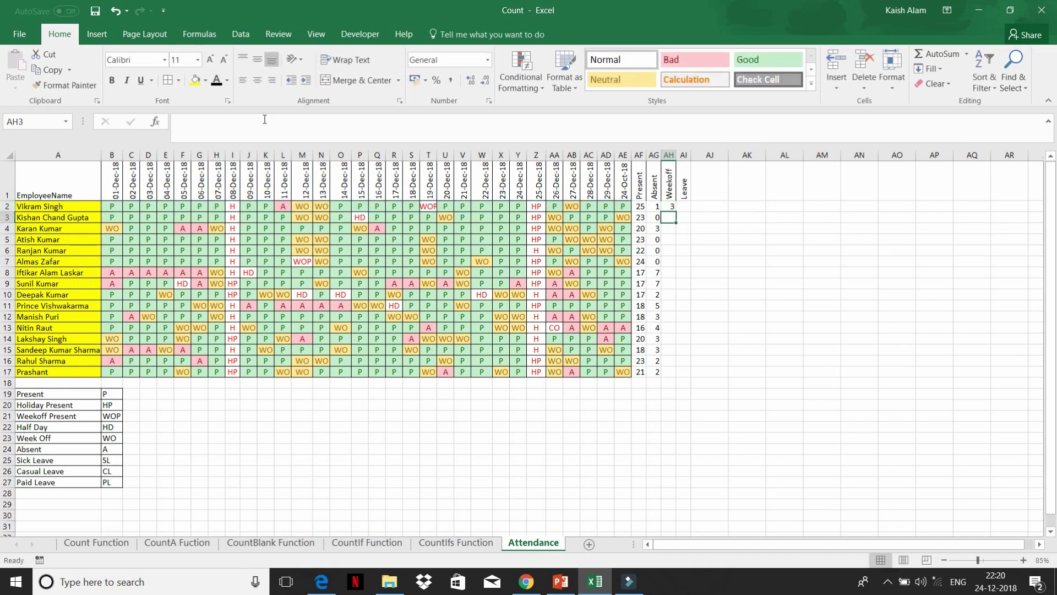
# Fill the Weekoff formula down AH2:AH17 with Ctrl+D
pyautogui.press('Left')
pyautogui.hotkey('ctrl', 'Down')
pyautogui.press('Right')
pyautogui.hotkey('ctrl', 'shift', 'Up')
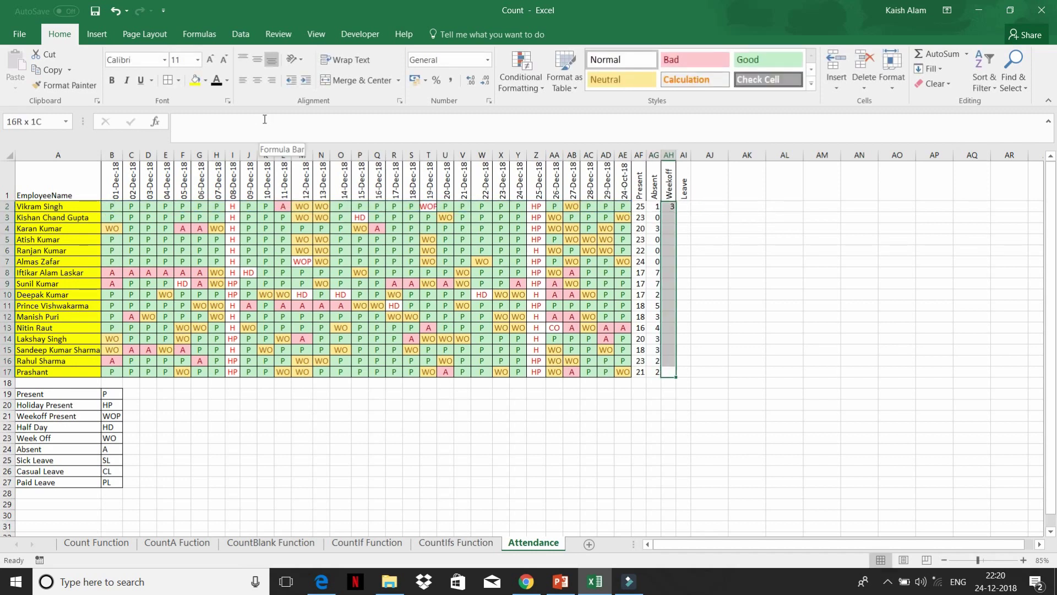
pyautogui.hotkey('ctrl', 'd')
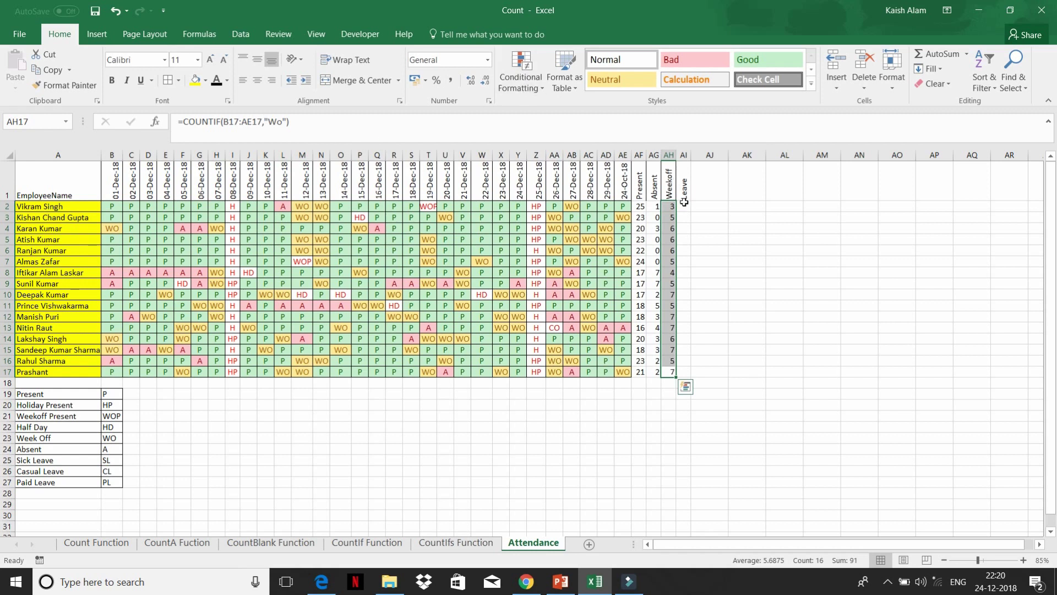
pyautogui.click(685, 205)
pyautogui.write('=')
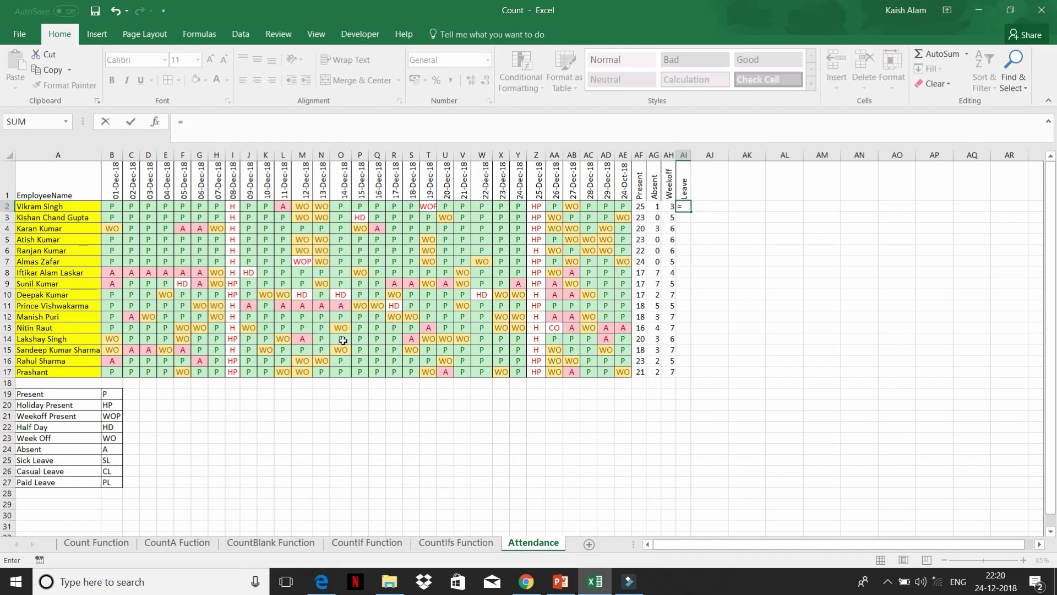
pyautogui.press('Escape')
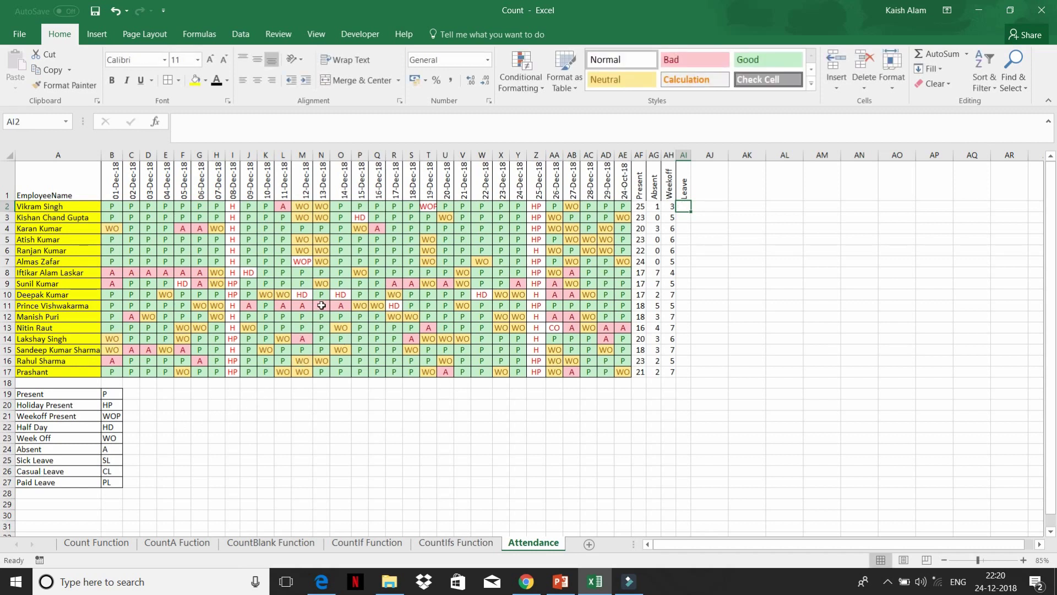
# Enter sl in K7 and pl in P7, P8 and P9
pyautogui.click(269, 260)
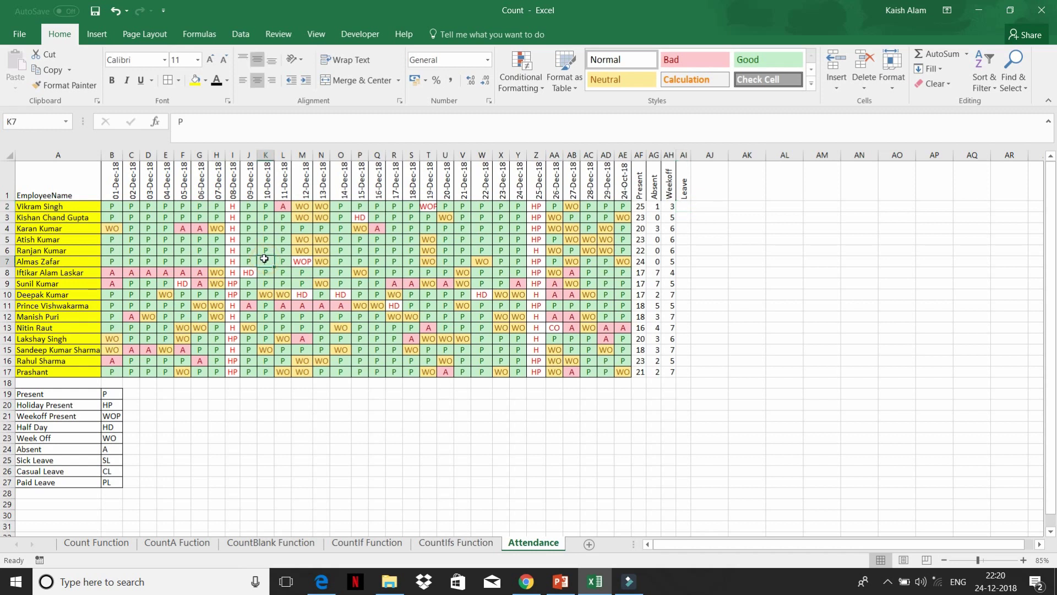
pyautogui.write('sl')
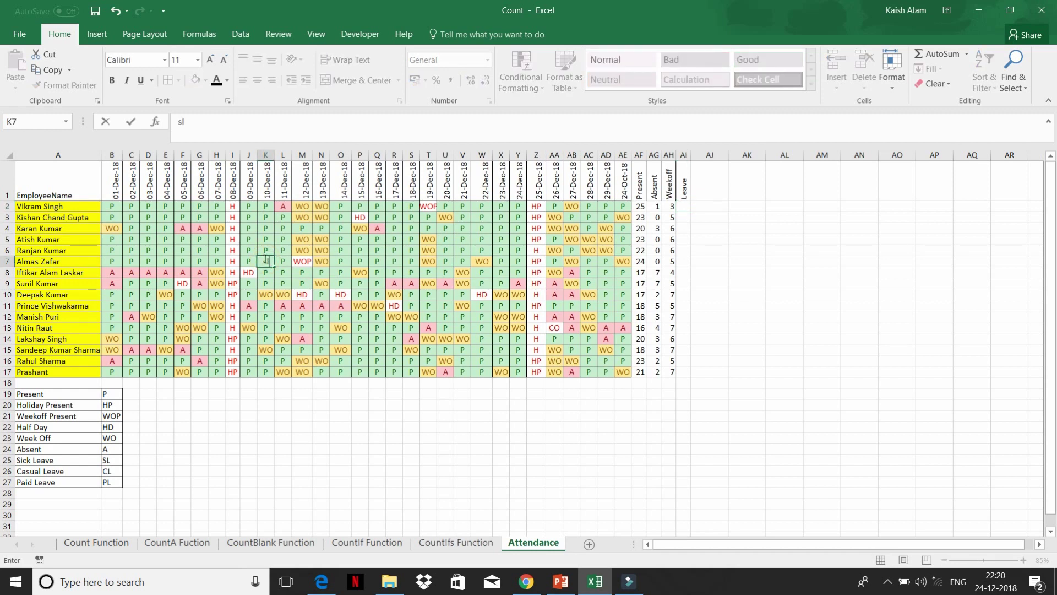
pyautogui.press('Tab')
pyautogui.press('Tab')
pyautogui.press('Tab')
pyautogui.press('Tab')
pyautogui.press('Tab')
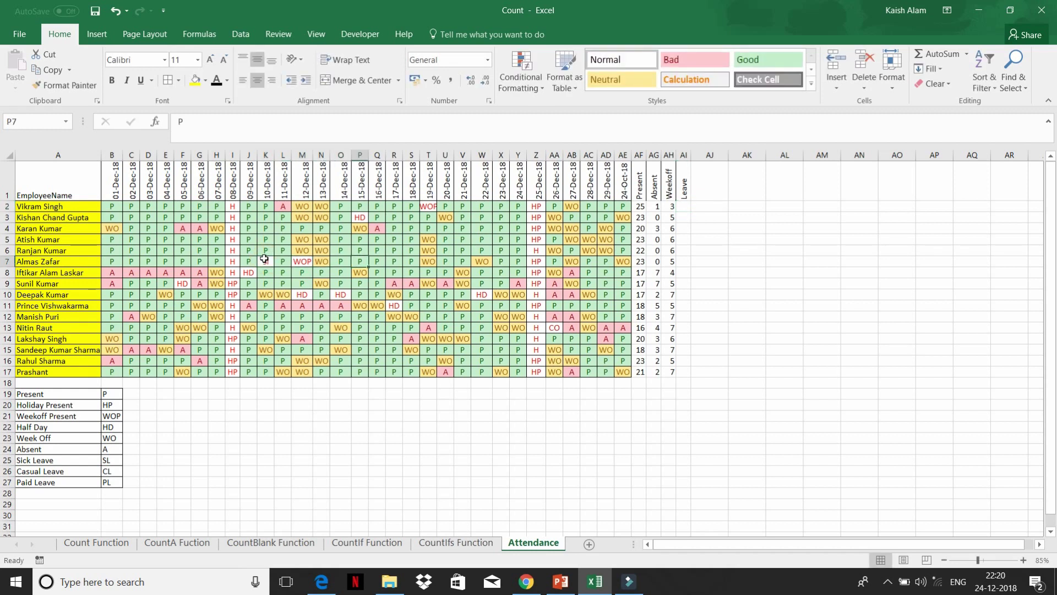
pyautogui.write('pl')
pyautogui.press('Return')
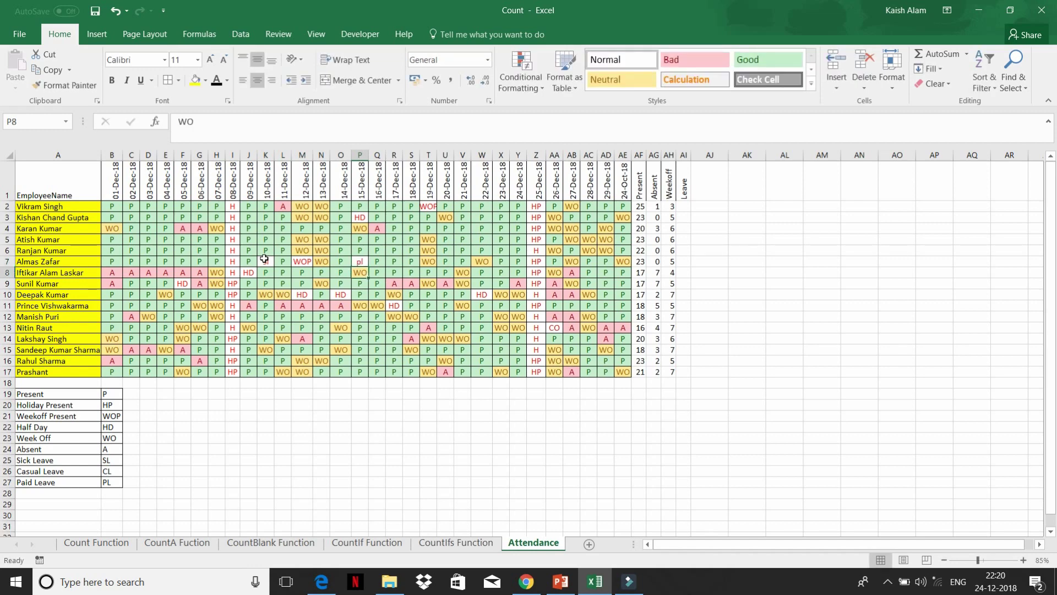
pyautogui.write('pl')
pyautogui.press('Return')
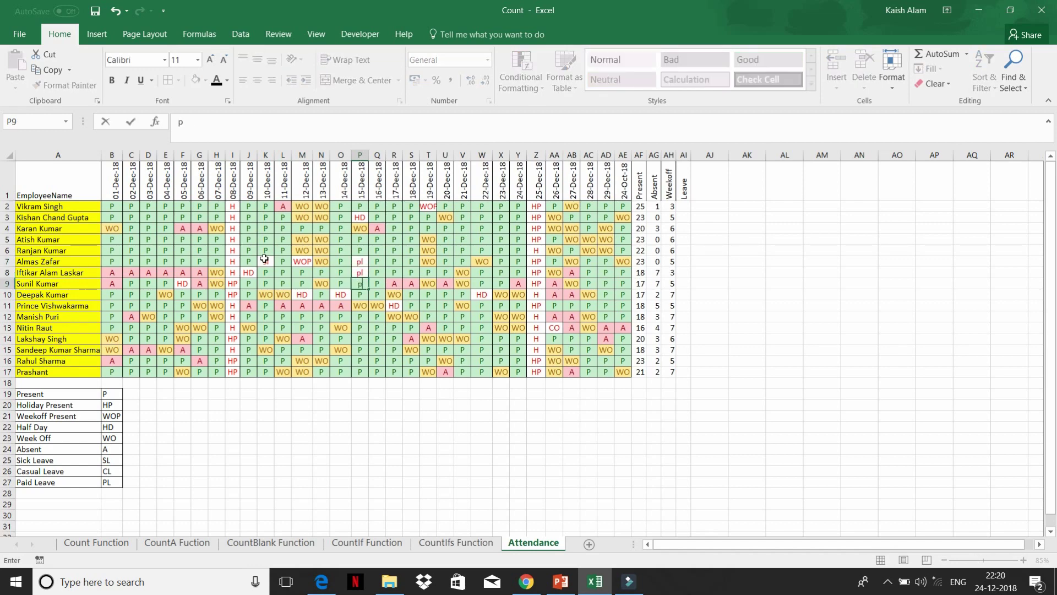
pyautogui.write('pl')
pyautogui.press('Return')
# Enter cl in S10 and T11
pyautogui.press('Right')
pyautogui.press('Right')
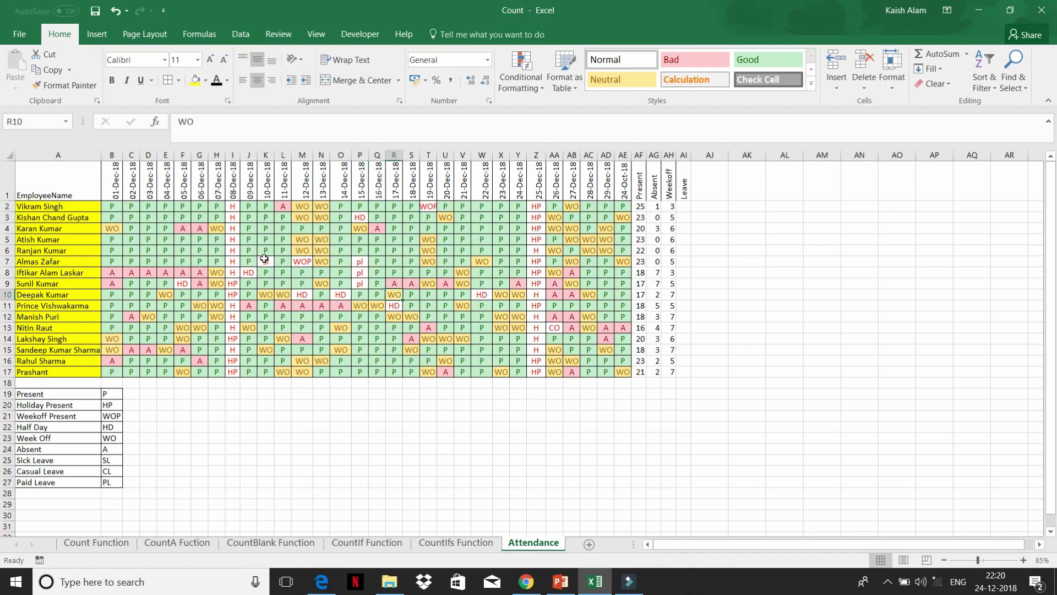
pyautogui.press('Right')
pyautogui.write('cl')
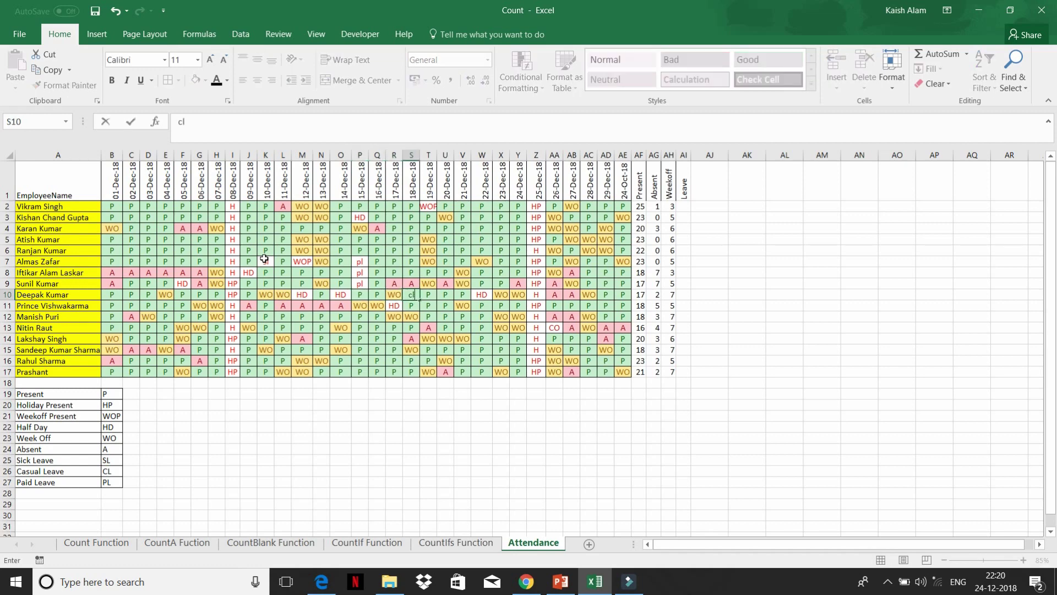
pyautogui.press('Return')
pyautogui.press('Right')
pyautogui.write('cl')
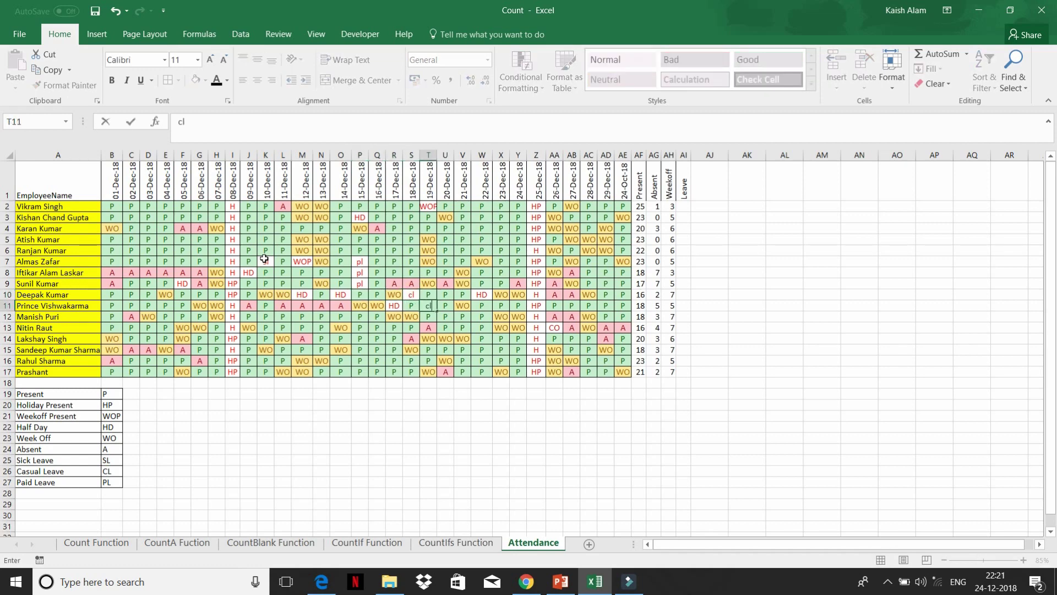
pyautogui.press('Right')
# Enter pl in U13, U15 and U2, then select the Leave cell AI2
pyautogui.press('Down')
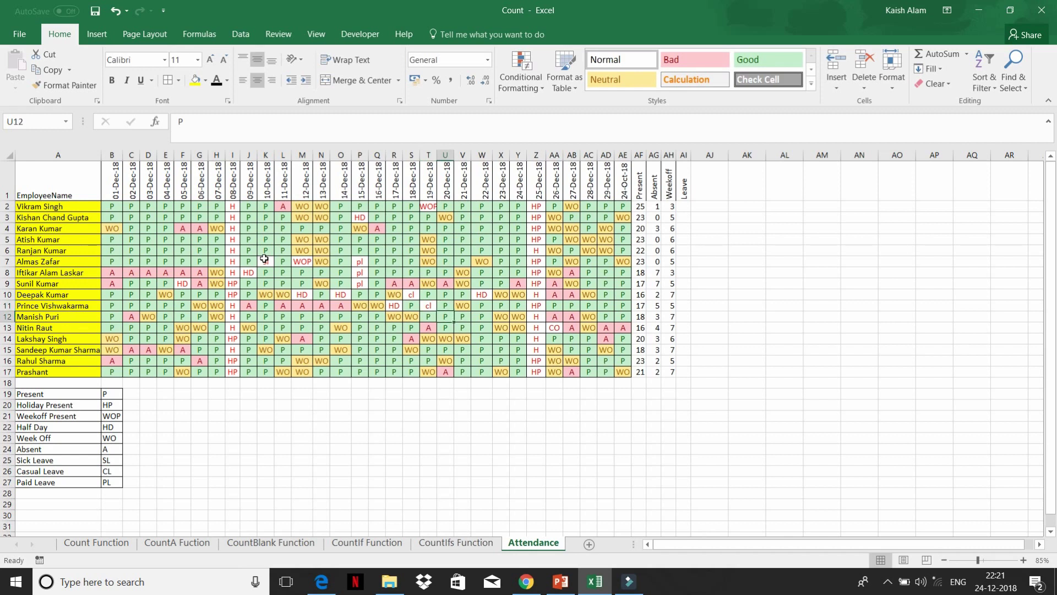
pyautogui.press('Down')
pyautogui.write('p')
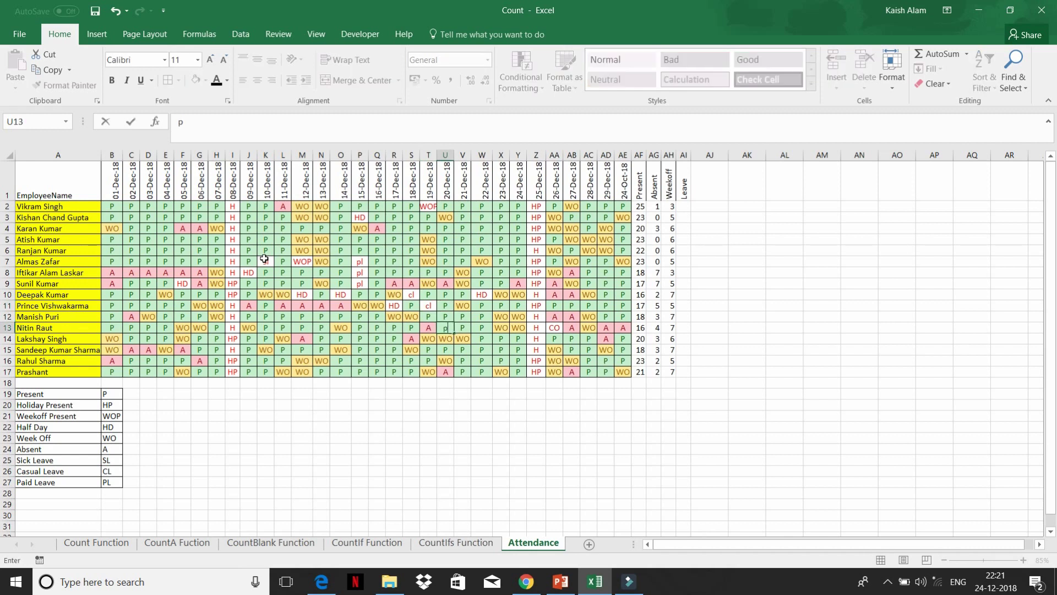
pyautogui.press('Return')
pyautogui.press('Down')
pyautogui.write('pl')
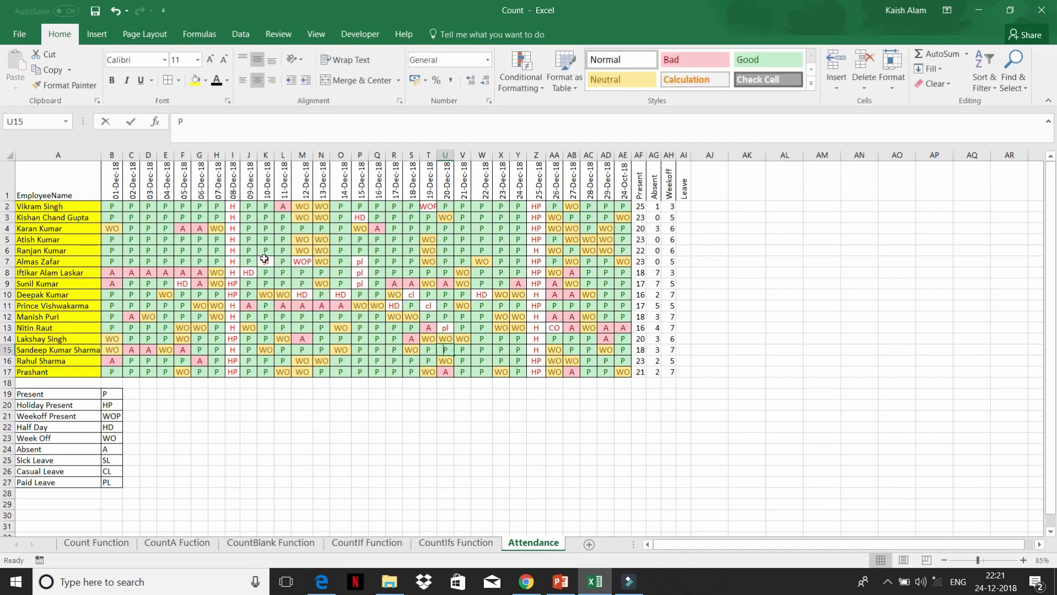
pyautogui.press('Return')
pyautogui.press('Up')
pyautogui.press('Up')
pyautogui.press('Up')
pyautogui.press('Up')
pyautogui.press('Up')
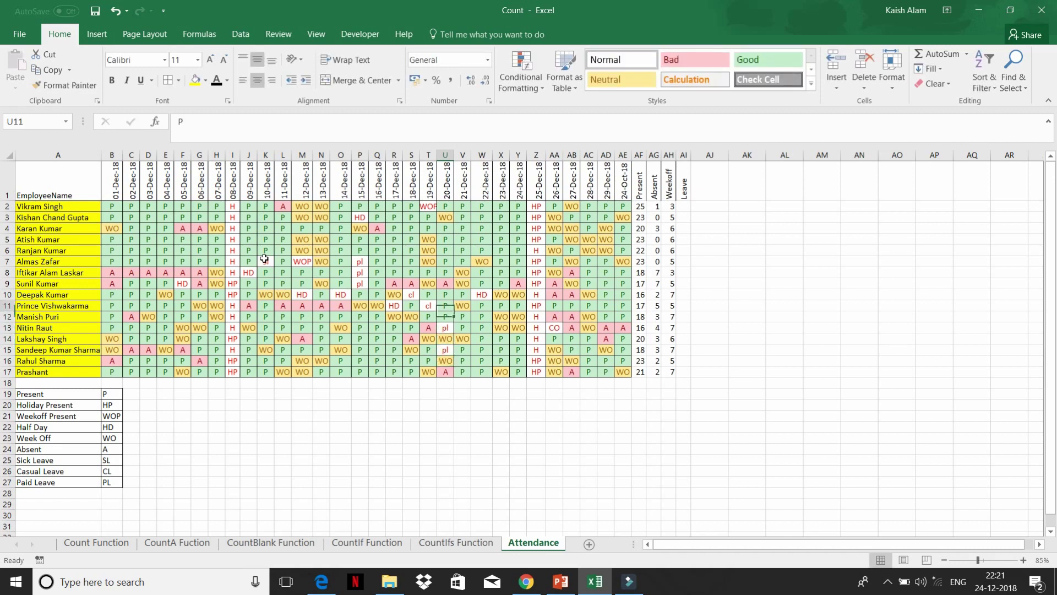
pyautogui.press('Up')
pyautogui.press('Up')
pyautogui.press('Up')
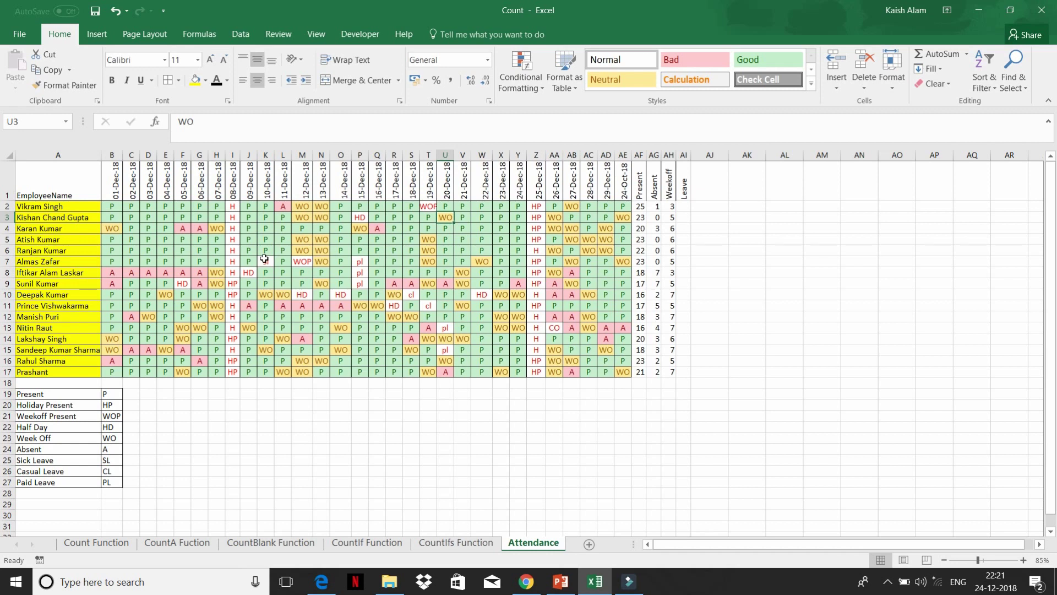
pyautogui.press('Up')
pyautogui.write('p')
pyautogui.press('Return')
pyautogui.click(682, 206)
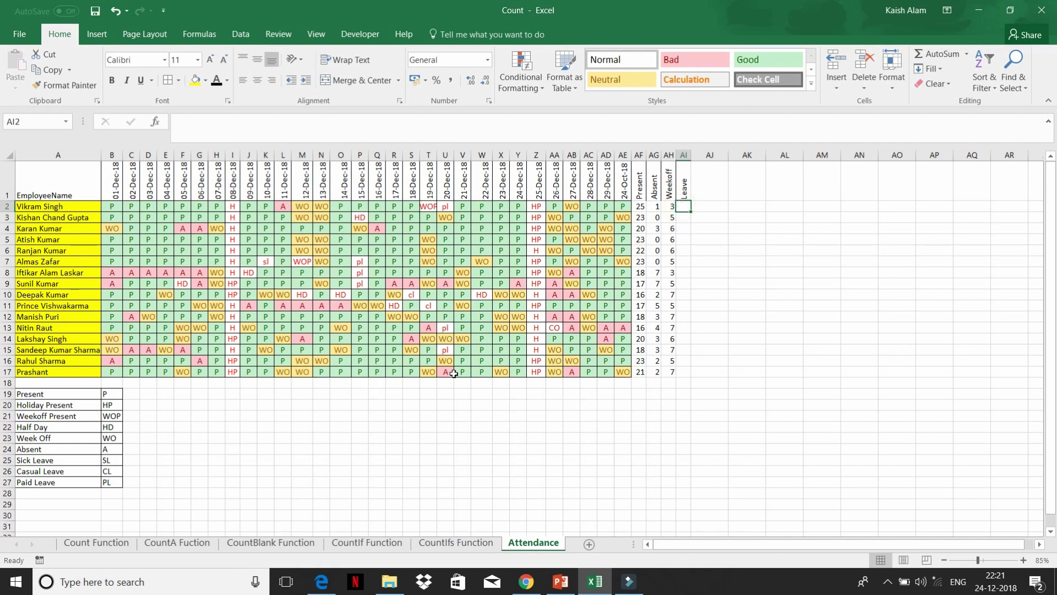
# Start the AI2 formula as =SUM(COUNTIF(B2:AE2,"Sl"
pyautogui.write('=')
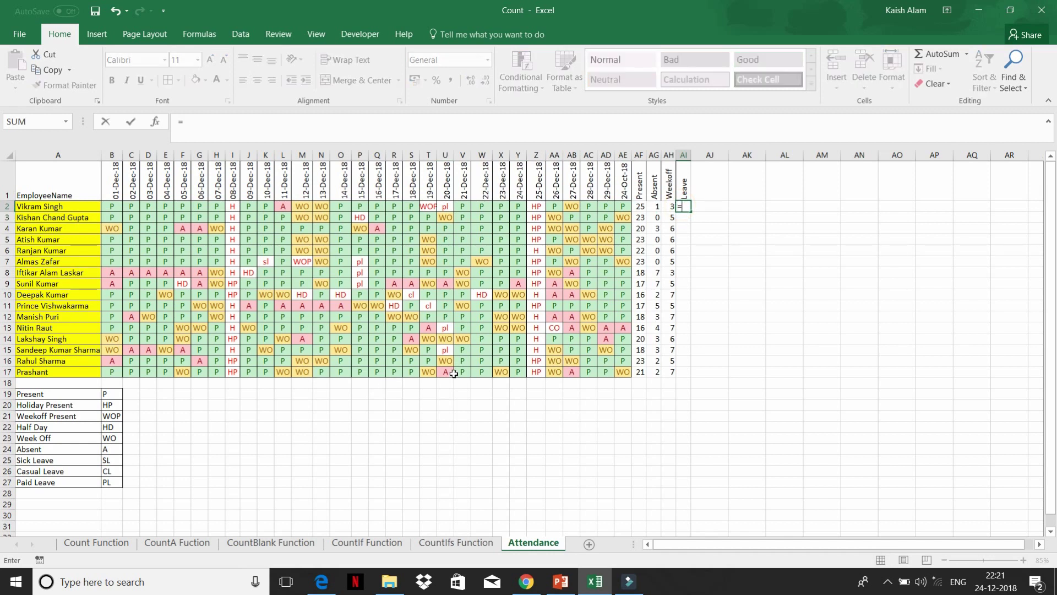
pyautogui.write('sum')
pyautogui.press('Tab')
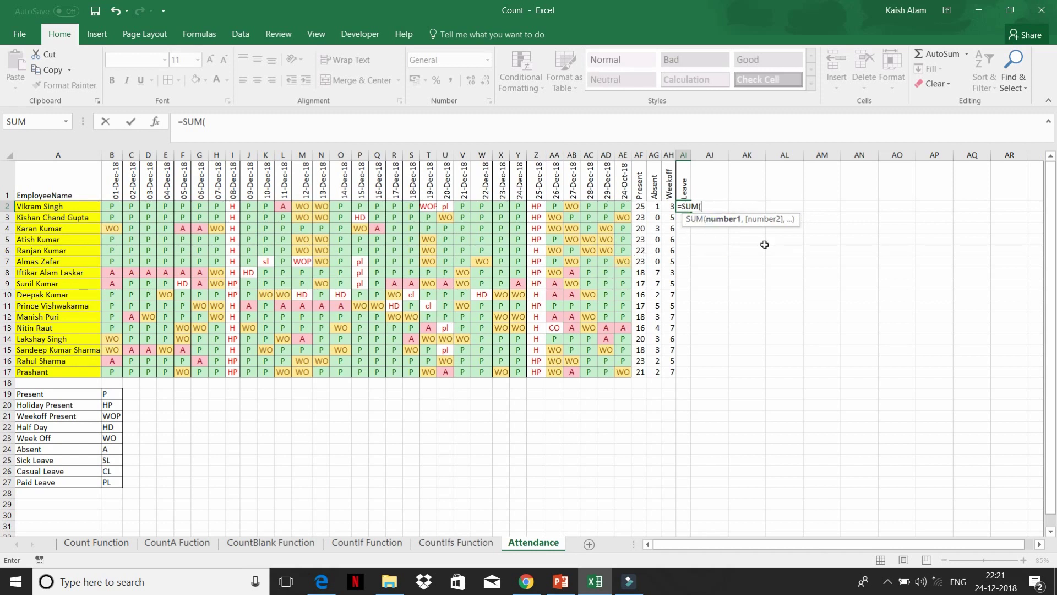
pyautogui.write('co')
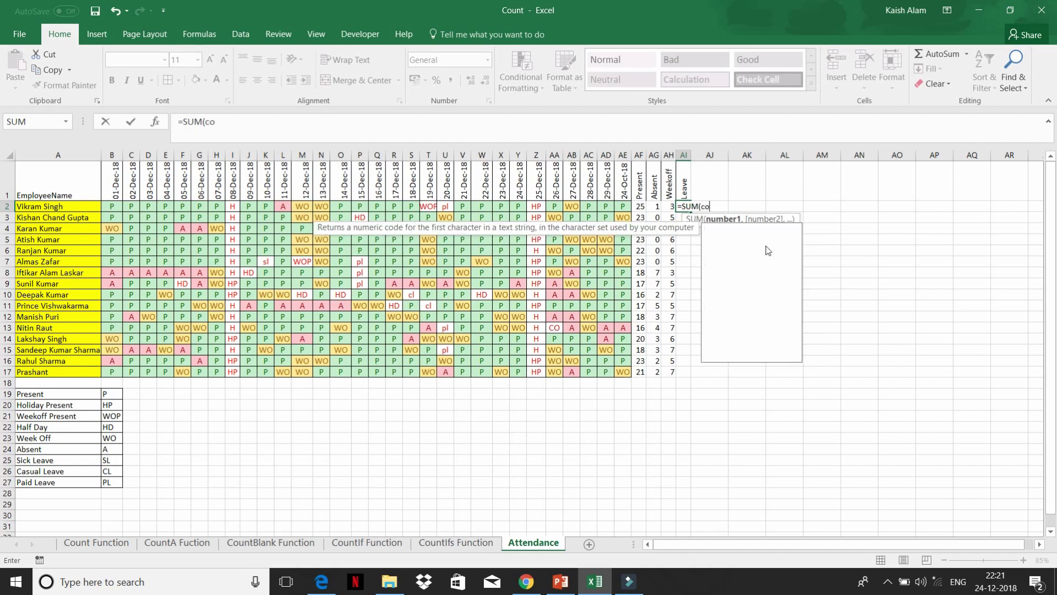
pyautogui.write('un')
pyautogui.press('Down')
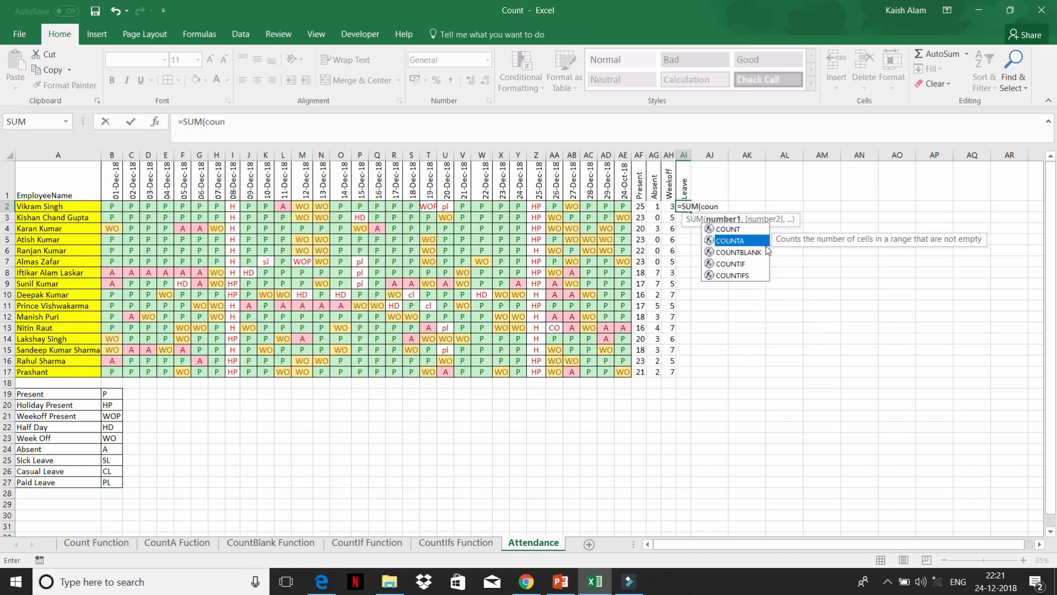
pyautogui.press('Down')
pyautogui.press('Down')
pyautogui.press('Down')
pyautogui.press('Up')
pyautogui.press('Tab')
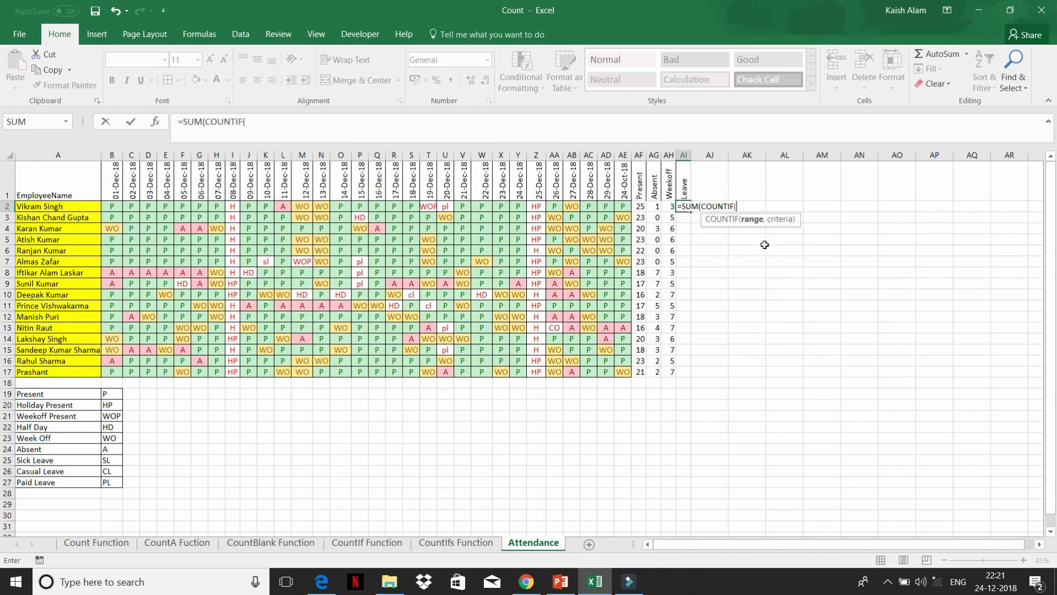
pyautogui.click(621, 205)
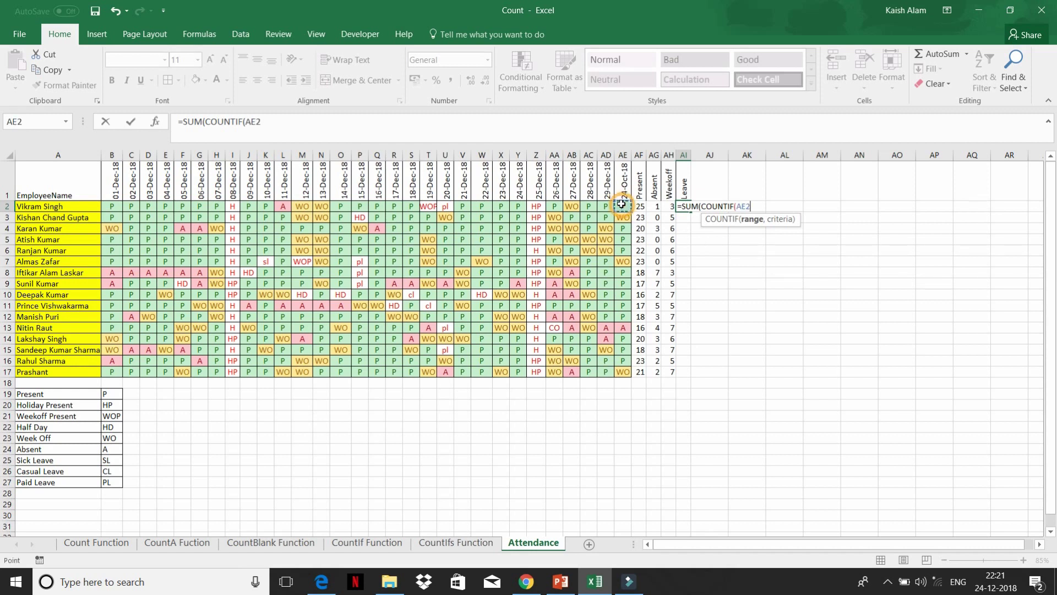
pyautogui.hotkey('ctrl', 'shift', 'Left')
pyautogui.hotkey('shift', 'Right')
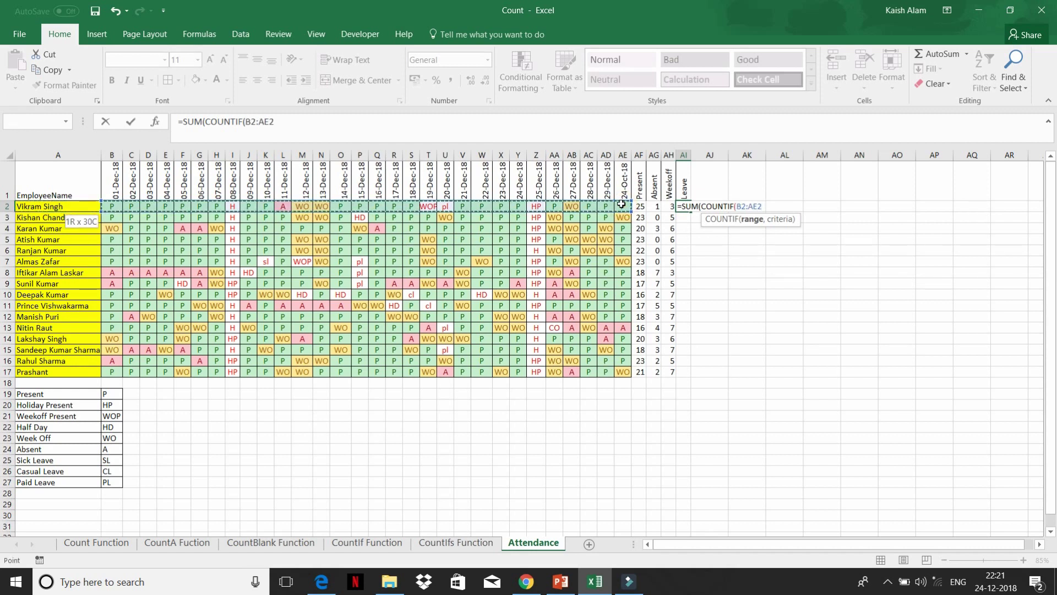
pyautogui.write(',')
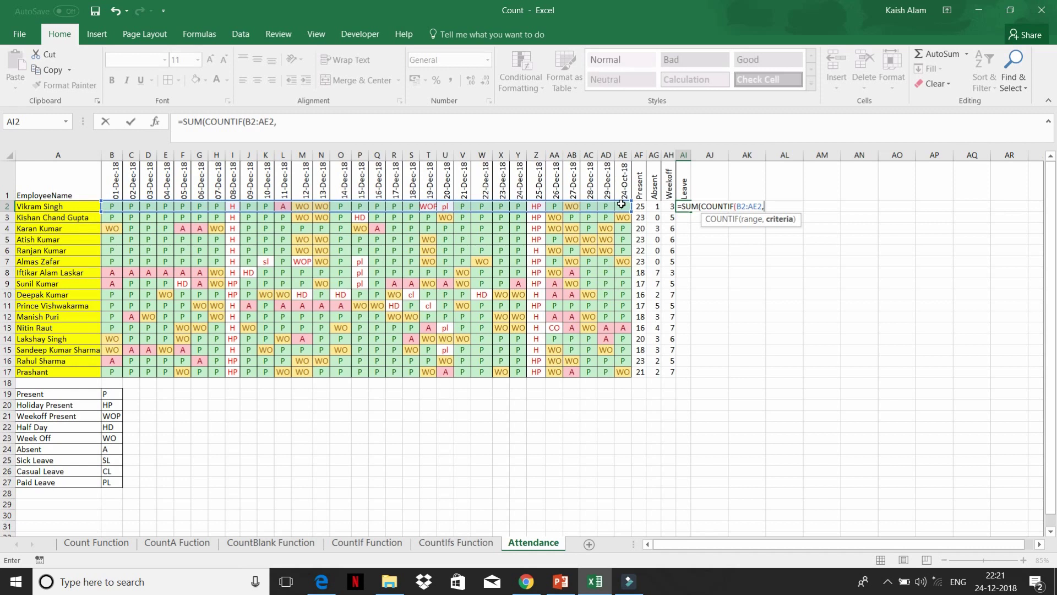
pyautogui.write('"S')
pyautogui.press('BackSpace')
# Duplicate the COUNTIF term and change its criterion to cl
pyautogui.click(785, 202)
pyautogui.press('Right')
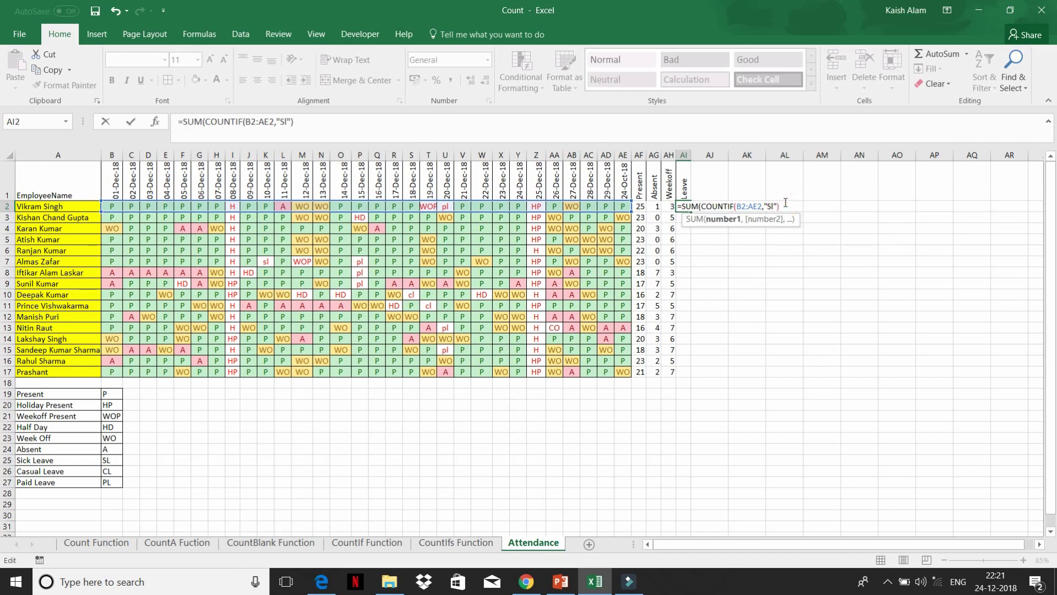
pyautogui.press('Left')
pyautogui.hotkey('shift', 'Left')
pyautogui.hotkey('shift', 'Left')
pyautogui.hotkey('shift', 'Left')
pyautogui.hotkey('shift', 'Left')
pyautogui.hotkey('shift', 'Left')
pyautogui.hotkey('shift', 'Left')
pyautogui.hotkey('shift', 'Left')
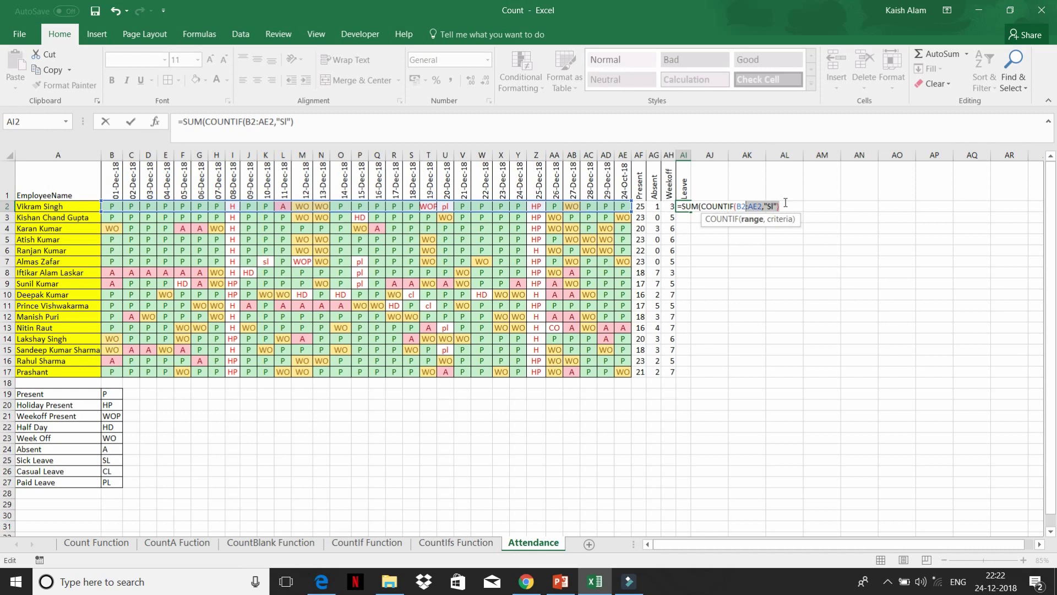
pyautogui.hotkey('shift', 'Left')
pyautogui.hotkey('shift', 'Left')
pyautogui.hotkey('shift', 'Left')
pyautogui.hotkey('shift', 'Left')
pyautogui.hotkey('shift', 'Left')
pyautogui.hotkey('shift', 'Left')
pyautogui.hotkey('shift', 'Left')
pyautogui.hotkey('shift', 'Left')
pyautogui.hotkey('shift', 'Left')
pyautogui.hotkey('shift', 'Left')
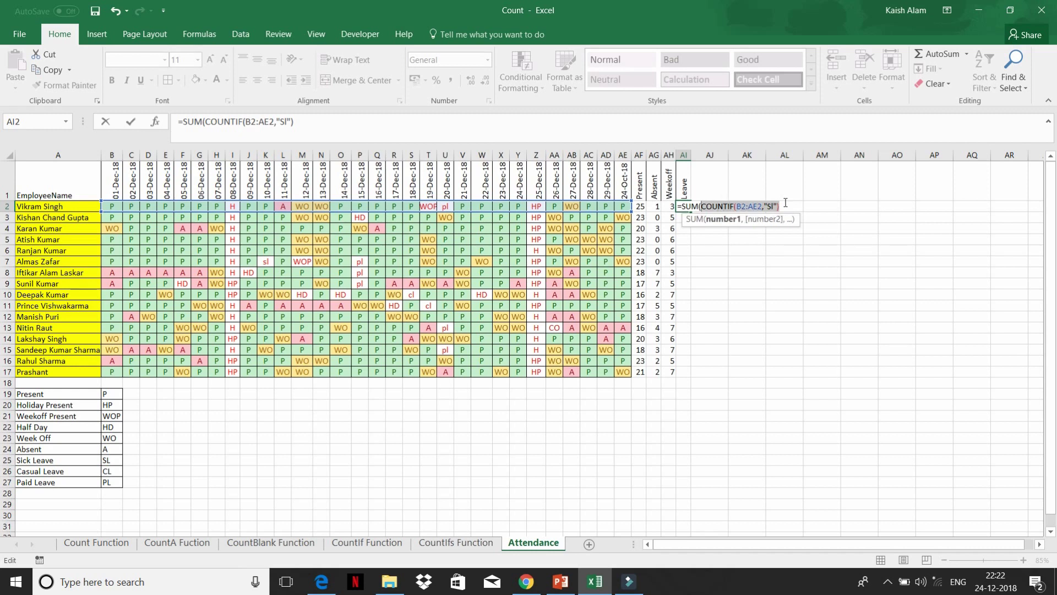
pyautogui.click(792, 205)
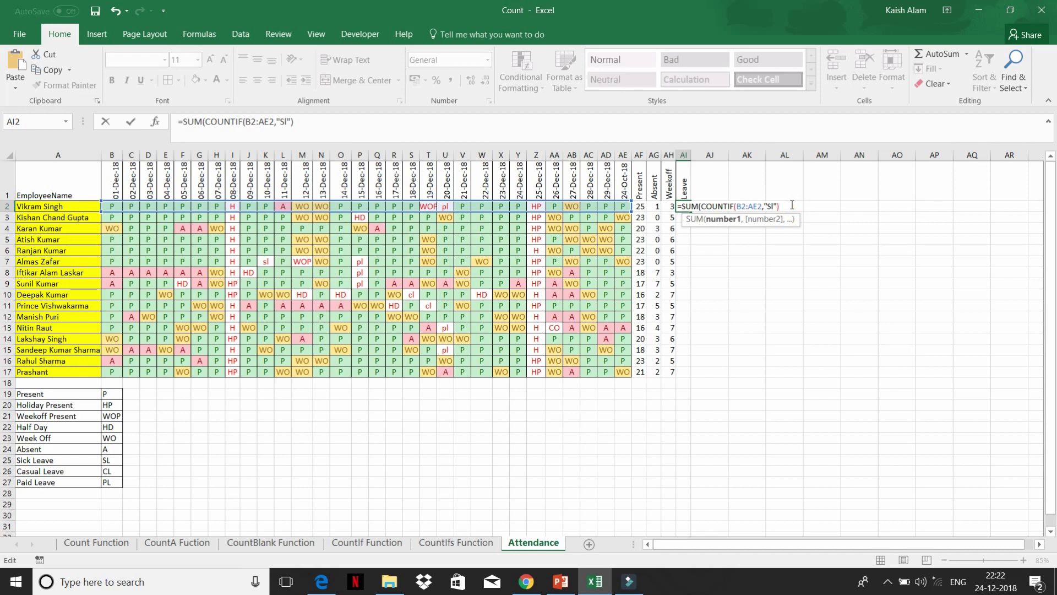
pyautogui.write('+')
pyautogui.hotkey('ctrl', 'v')
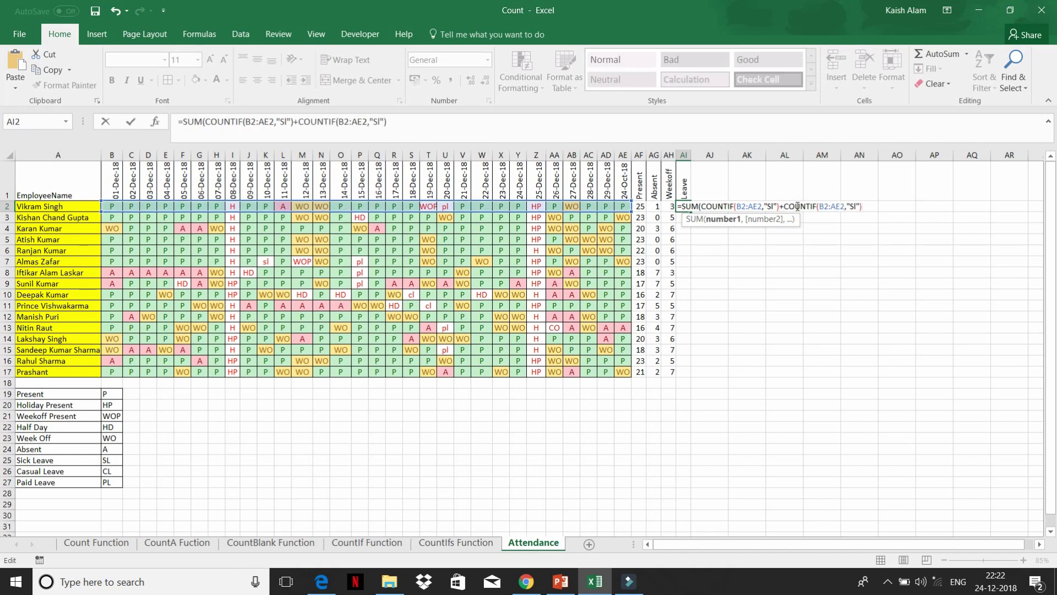
pyautogui.click(853, 205)
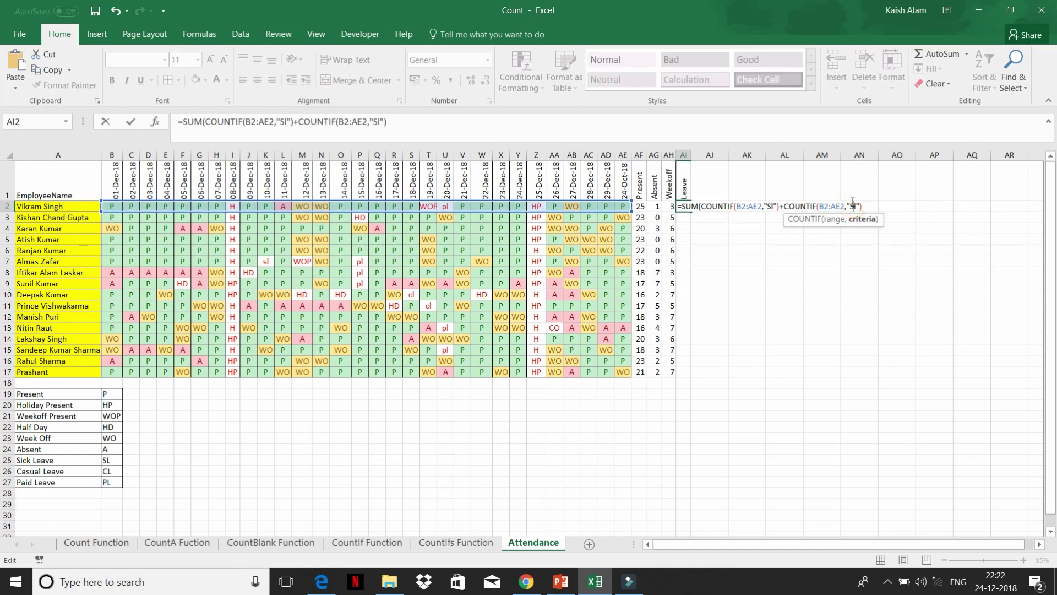
pyautogui.press('BackSpace')
pyautogui.press('BackSpace')
pyautogui.write('cl')
# Add a third COUNTIF term for pl and enter the formula, accepting the correction
pyautogui.click(877, 204)
pyautogui.hotkey('ctrl', 'v')
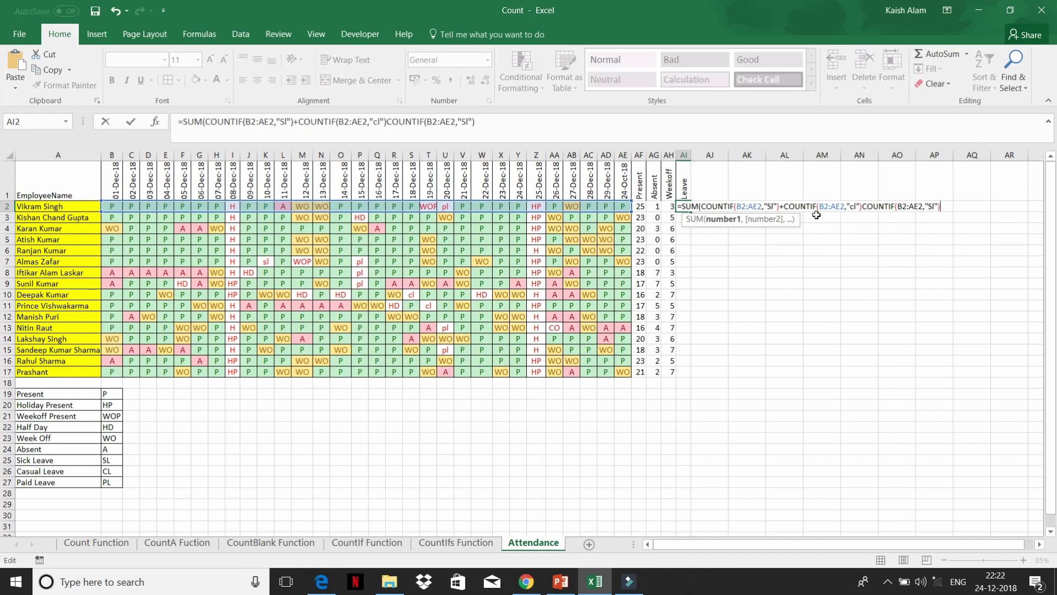
pyautogui.click(931, 206)
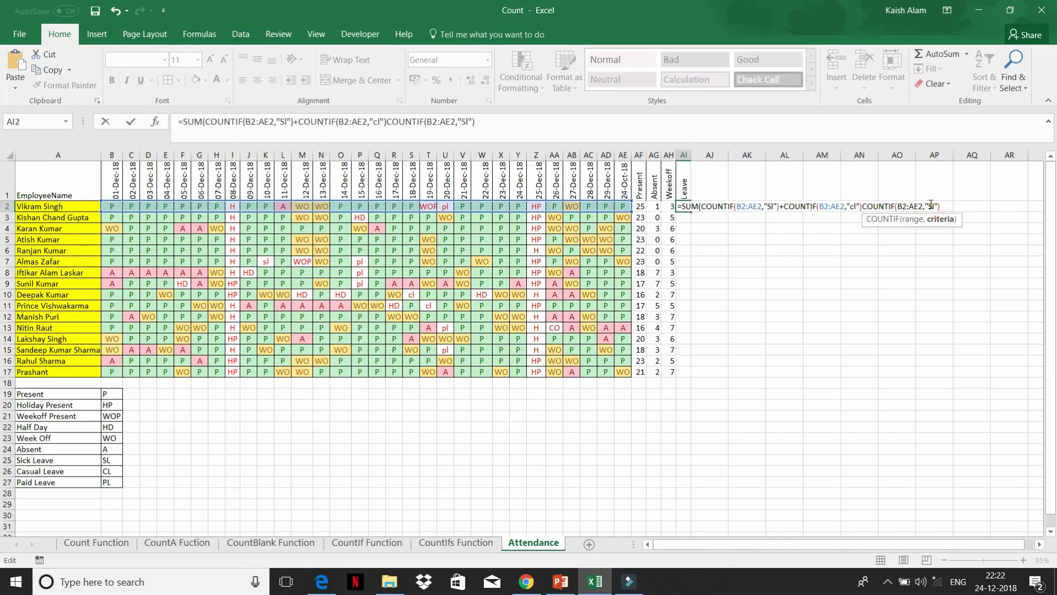
pyautogui.press('BackSpace')
pyautogui.write('p')
pyautogui.press('Return')
pyautogui.press('Return')
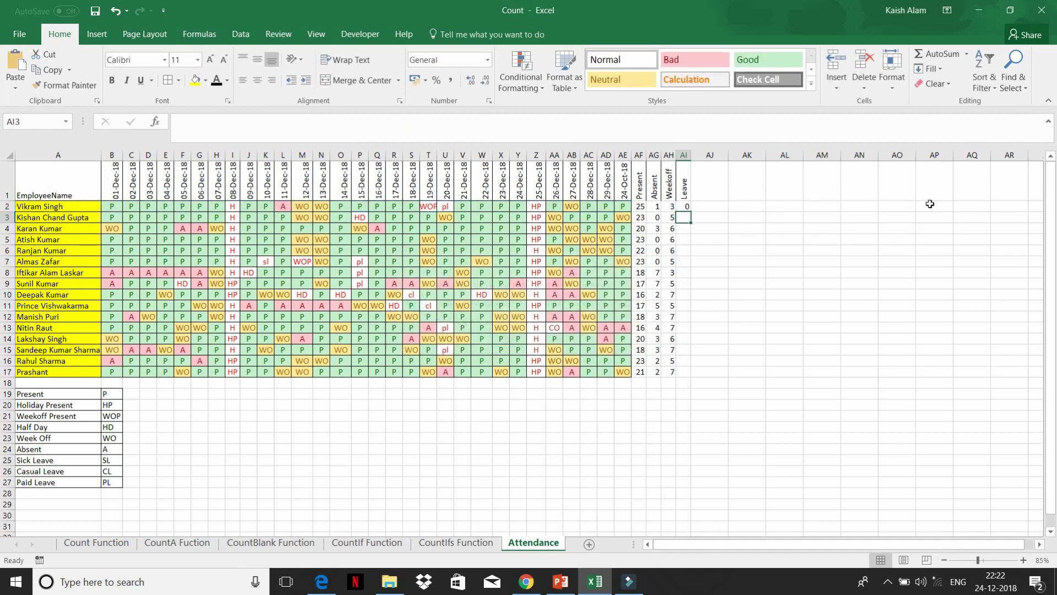
# Fill the Leave formula down from AI2 to AI17
pyautogui.press('Up')
pyautogui.press('Down')
pyautogui.press('Left')
pyautogui.hotkey('ctrl', 'Down')
pyautogui.press('Right')
pyautogui.hotkey('ctrl', 'shift', 'Up')
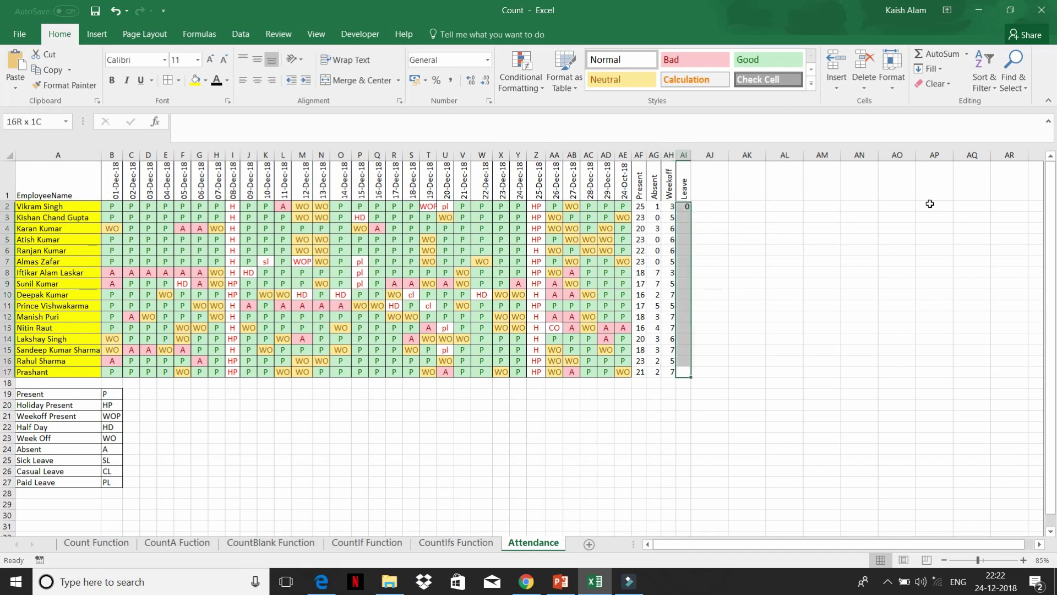
pyautogui.hotkey('ctrl', 'd')
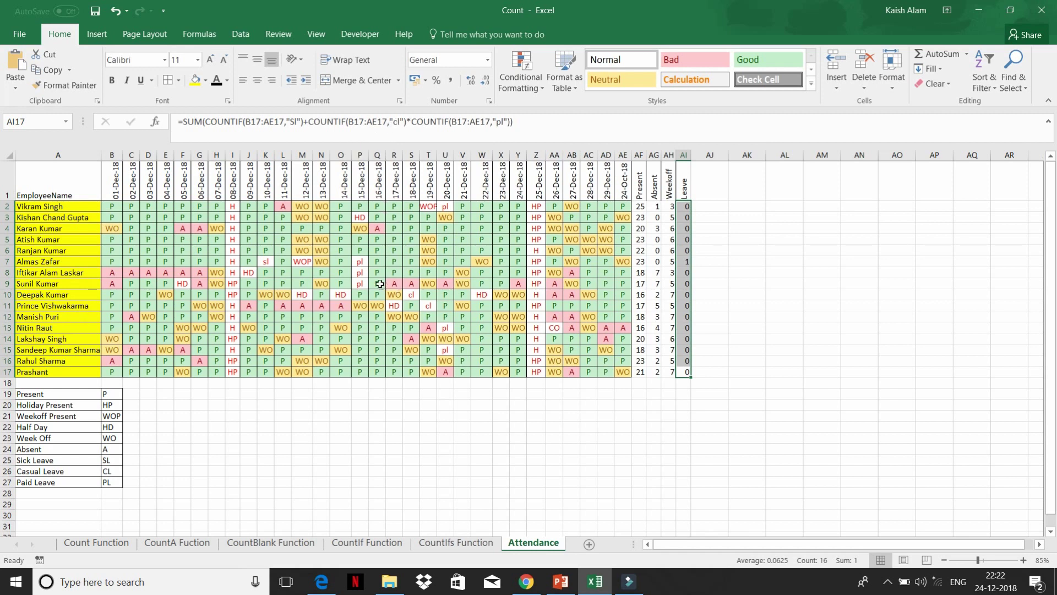
# Check the cl entry in S10, the Absent formula in AG9 and the AI2 Leave formula
pyautogui.click(414, 295)
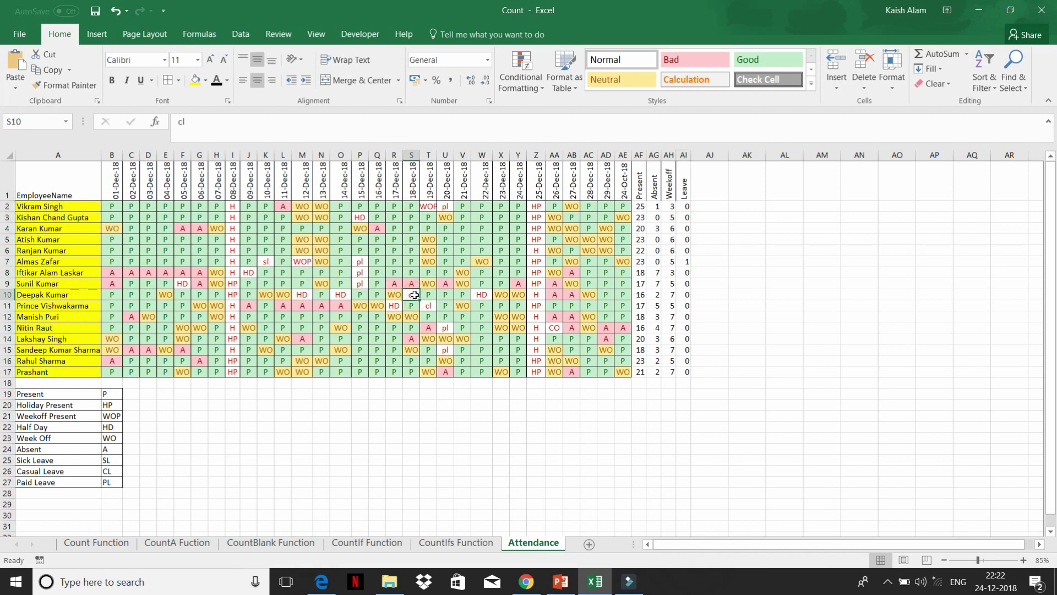
pyautogui.click(653, 283)
pyautogui.moveTo(686, 284); pyautogui.dragTo(683, 204)
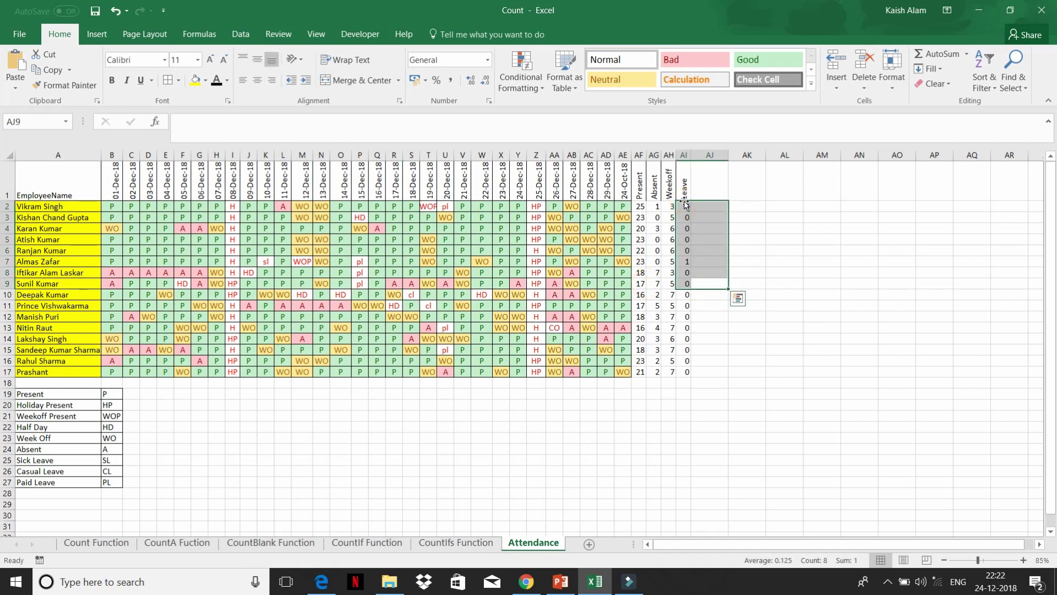
pyautogui.click(683, 204)
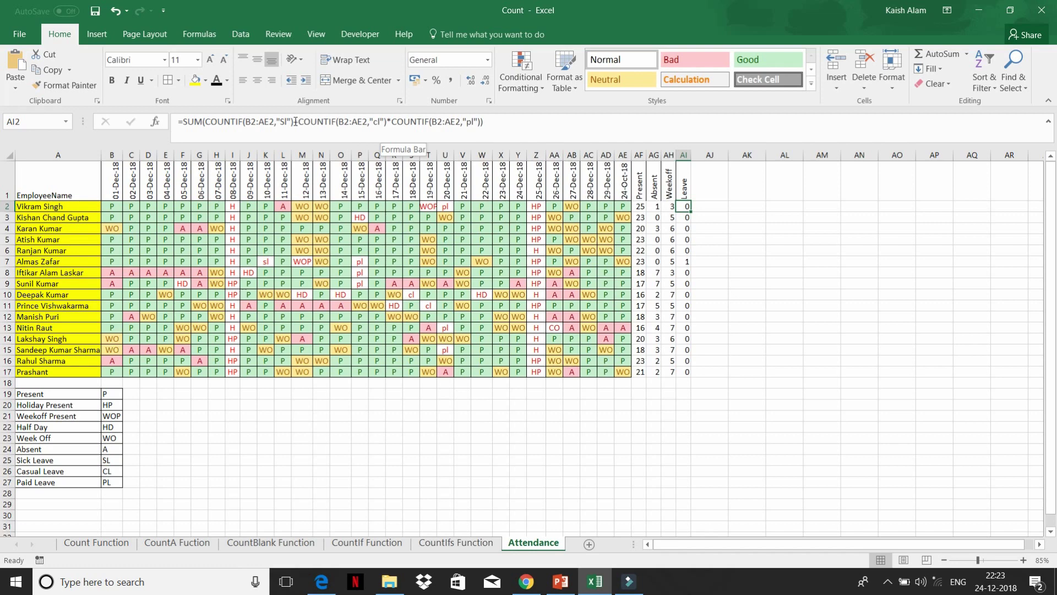
# Correct the operators between the Sl, cl and pl COUNTIF terms in the AI2 formula
pyautogui.click(301, 121)
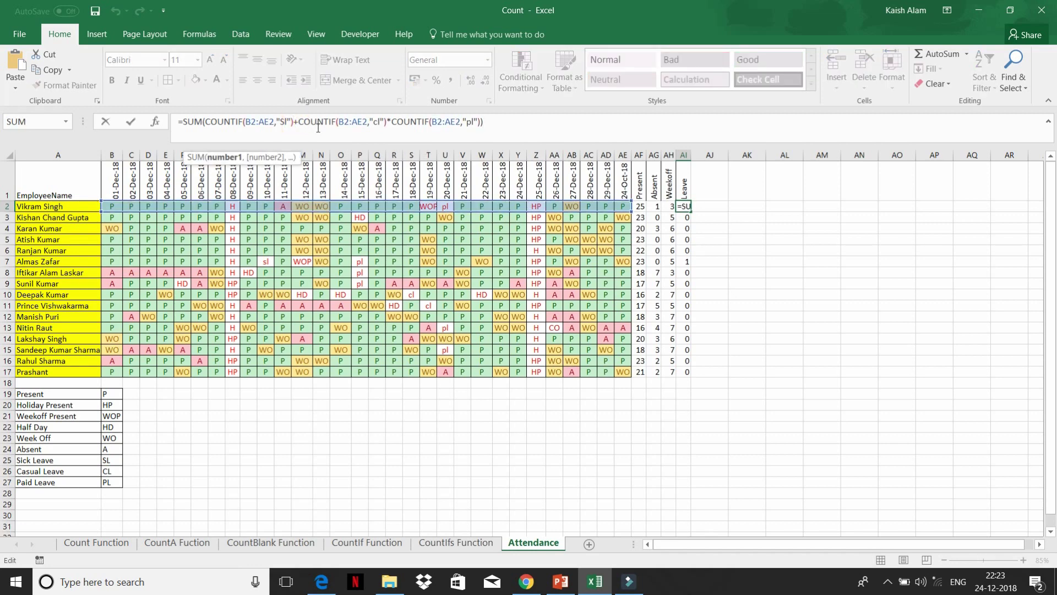
pyautogui.press('BackSpace')
pyautogui.write(',')
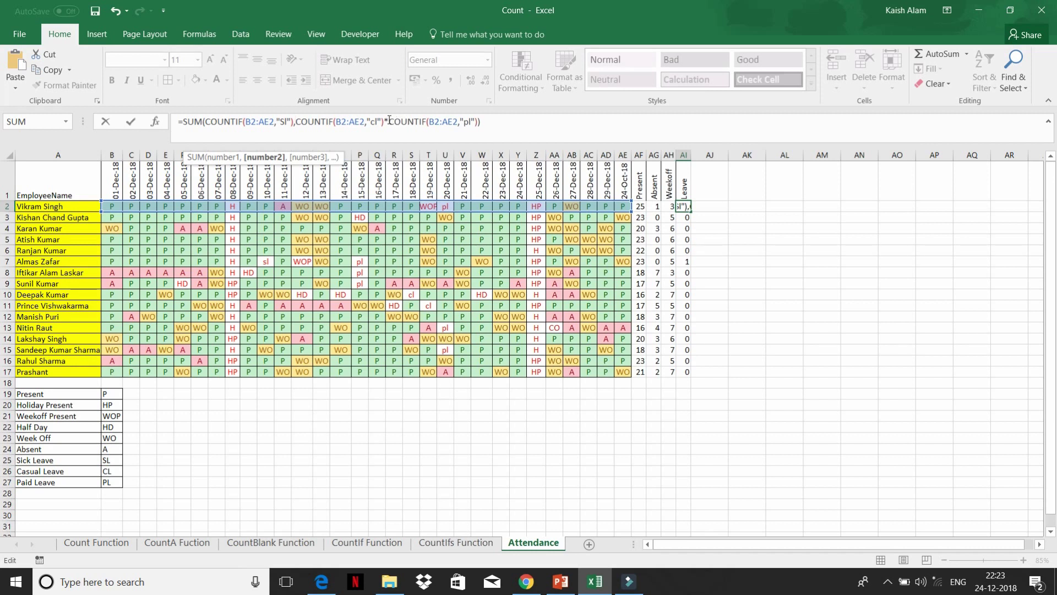
pyautogui.click(389, 120)
pyautogui.press('BackSpace')
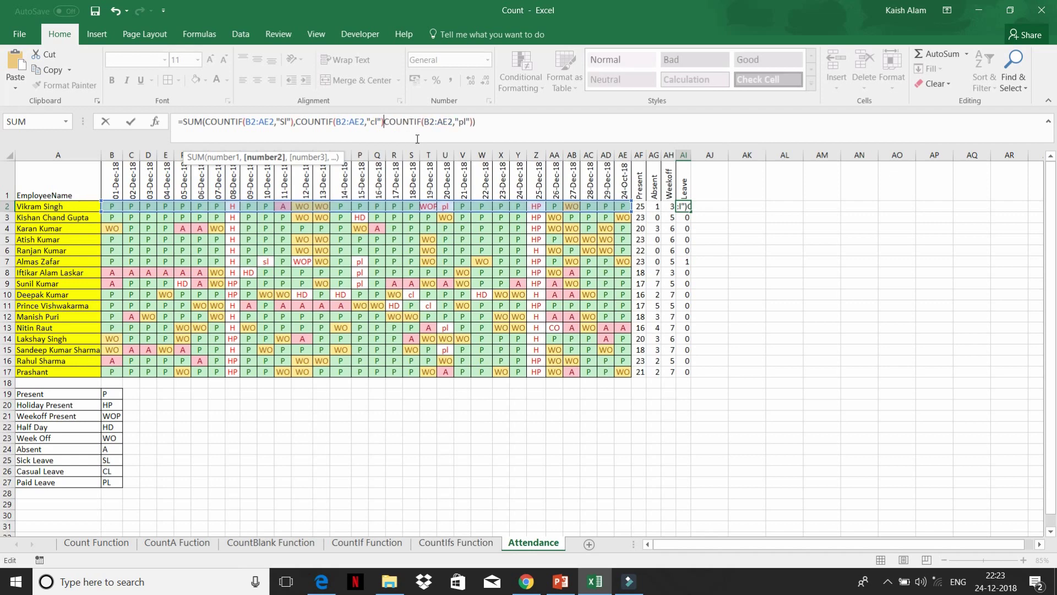
pyautogui.write(',')
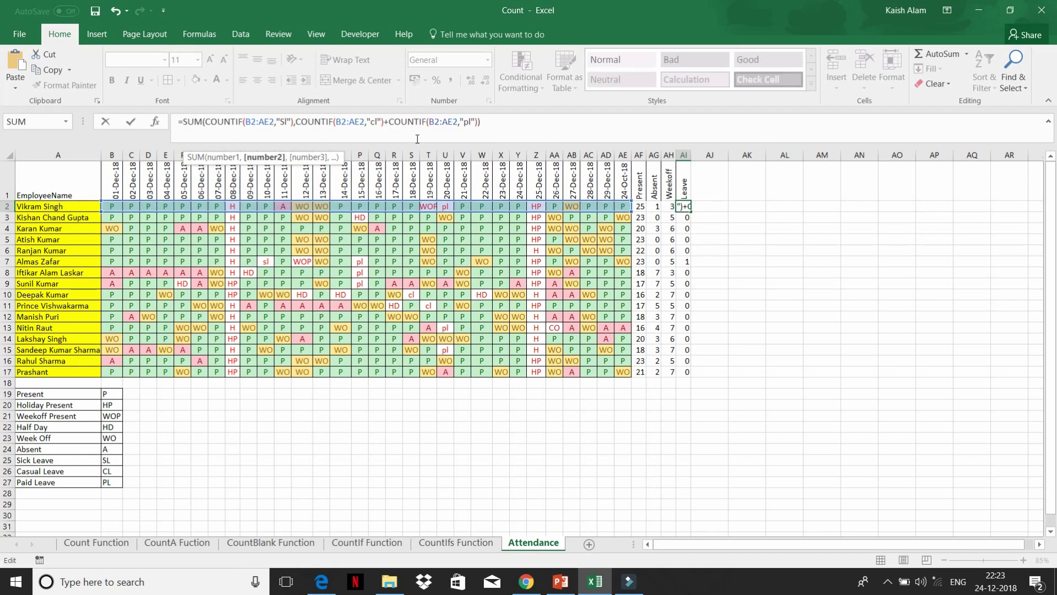
pyautogui.press('Return')
# Refill the corrected formula down through AI17 and check row 9's Leave formula
pyautogui.press('Up')
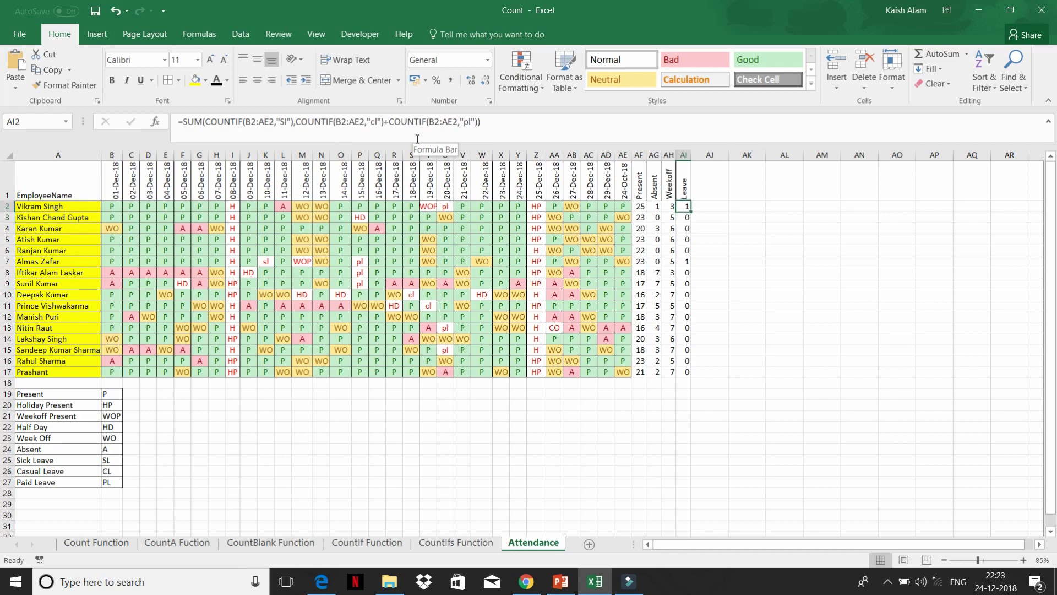
pyautogui.hotkey('ctrl', 'shift', 'Down')
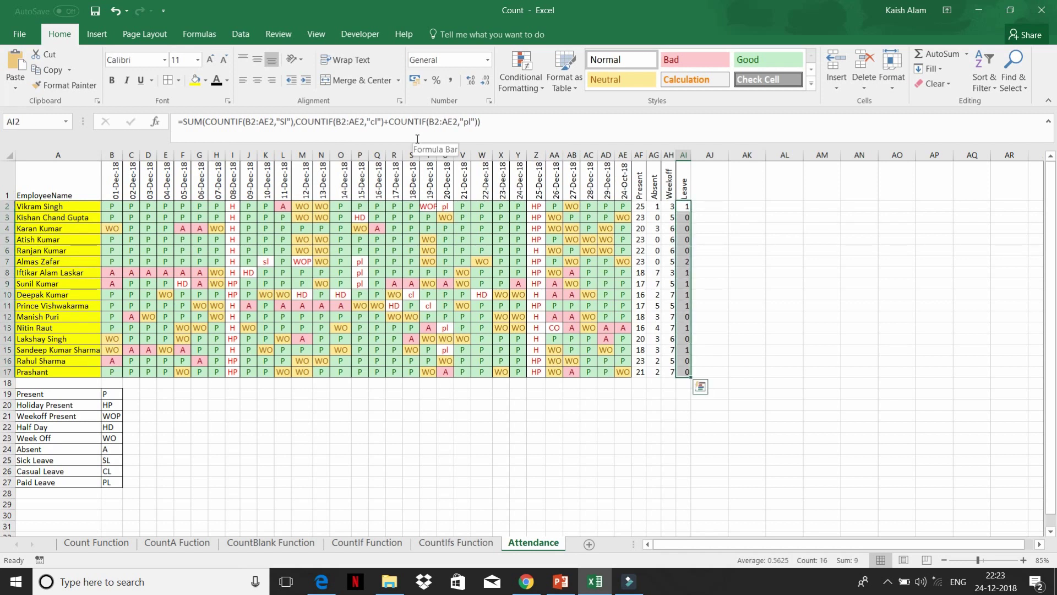
pyautogui.press('Down')
pyautogui.press('Down')
pyautogui.press('Down')
pyautogui.press('Down')
pyautogui.press('Down')
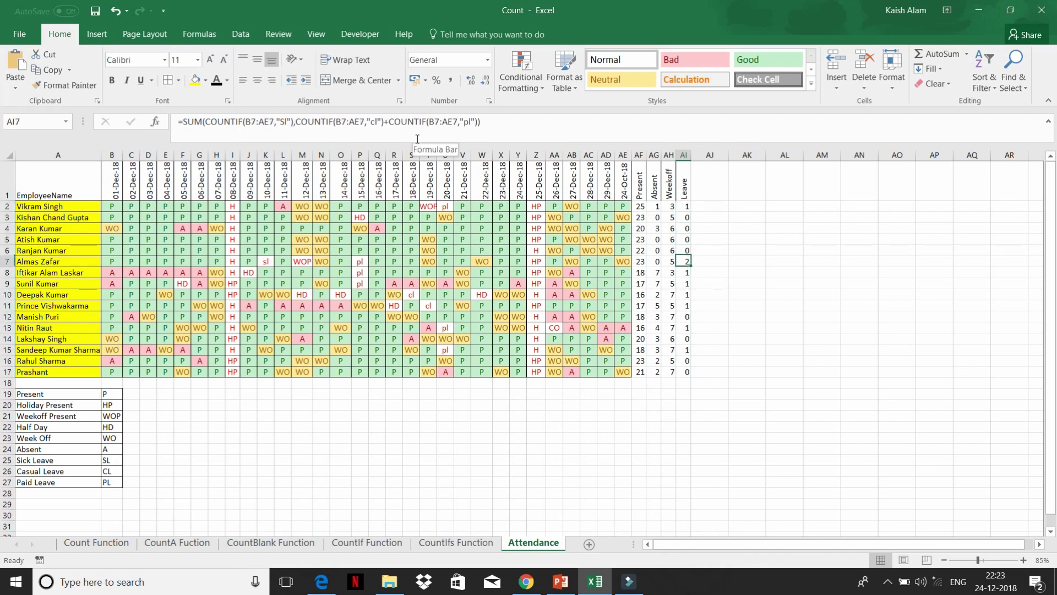
pyautogui.press('Down')
pyautogui.press('Down')
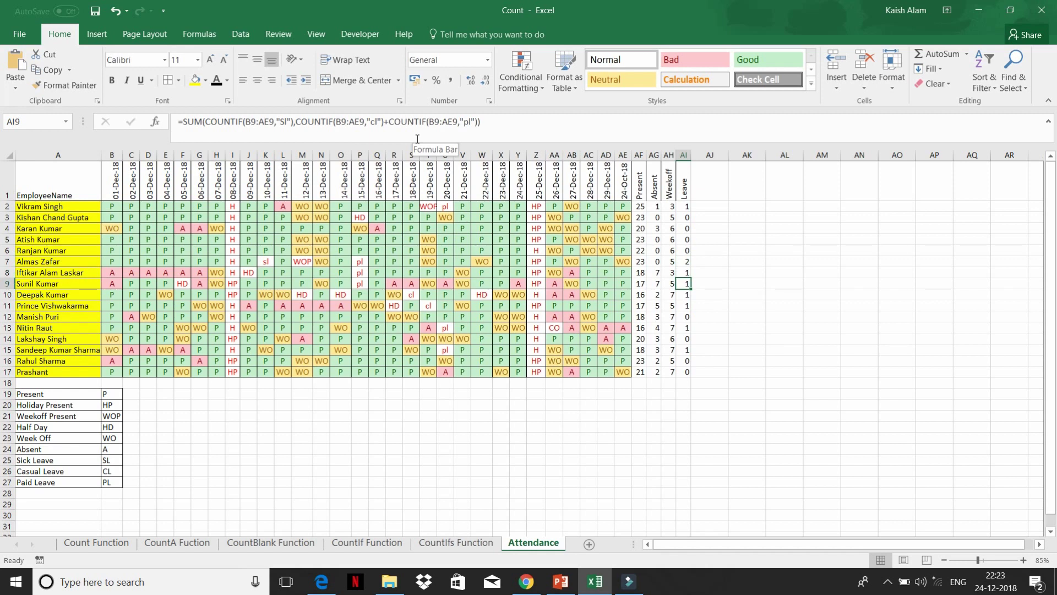
pyautogui.press('F2')
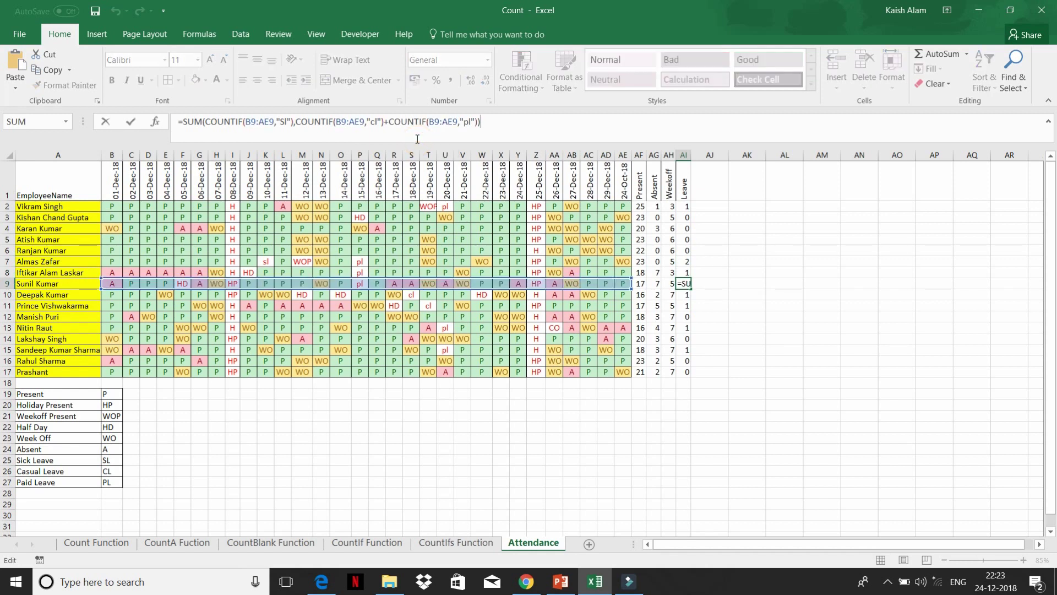